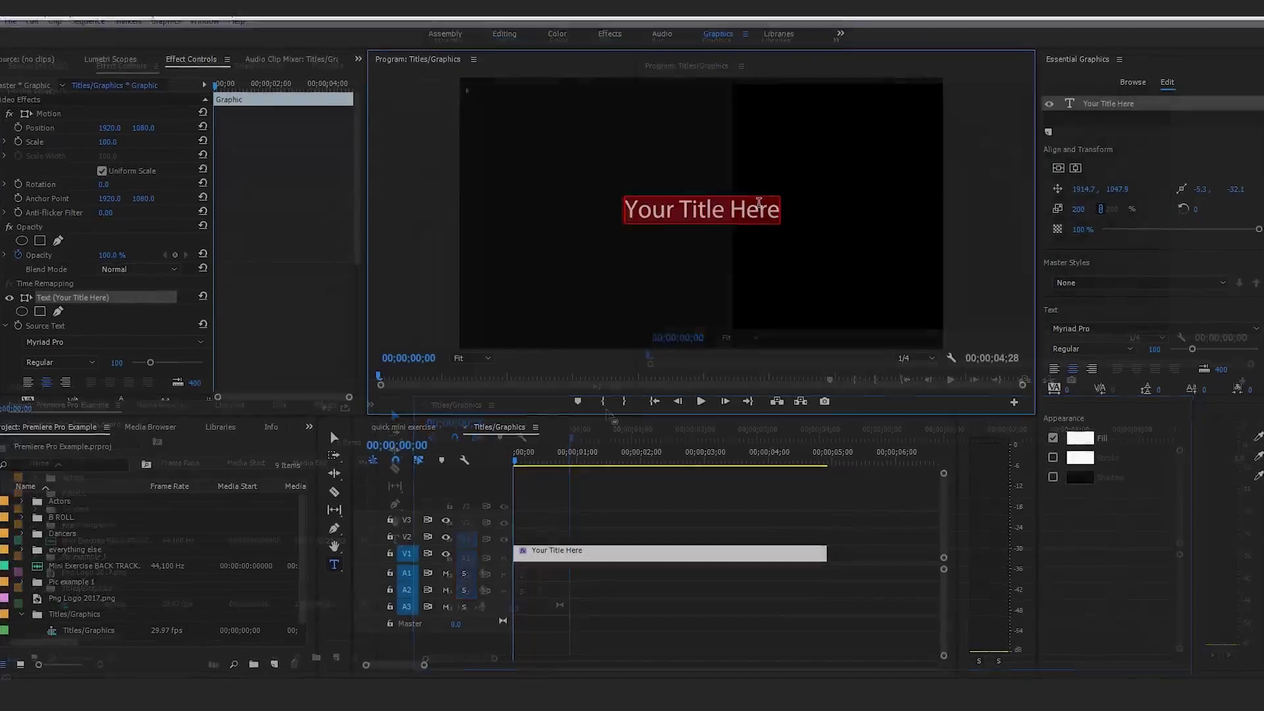
# - Replace the placeholder title text with "TITLE EXAMPLE"
pyautogui.write('TITLE EXAM')
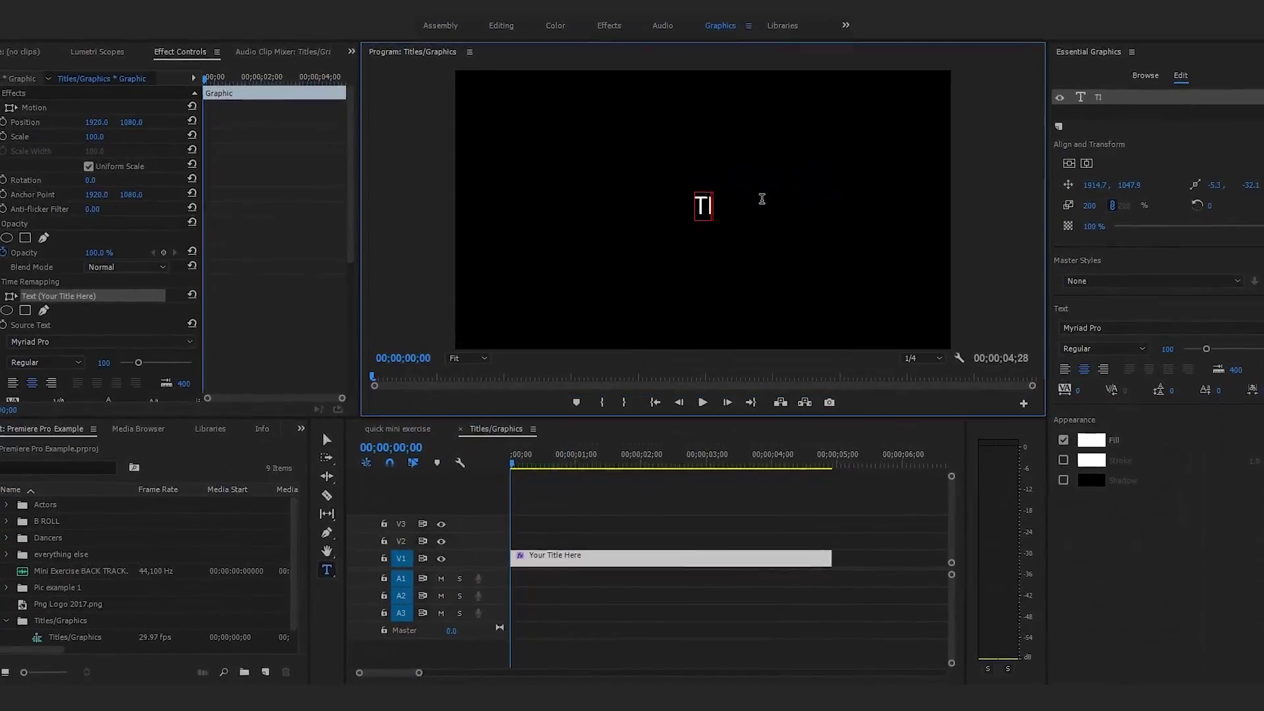
pyautogui.write('PLE')
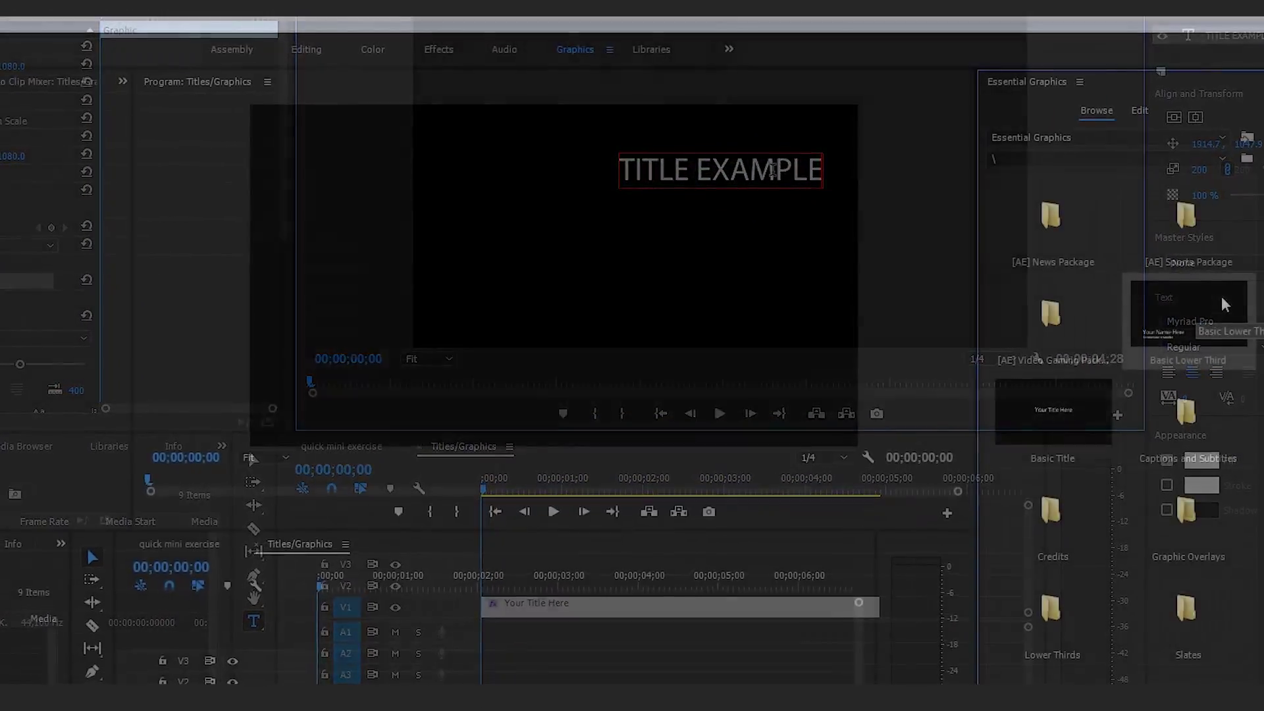
# - Place the Basic Lower Third template at the start of track V1 and play it back briefly
pyautogui.moveTo(1225, 304); pyautogui.dragTo(395, 657)
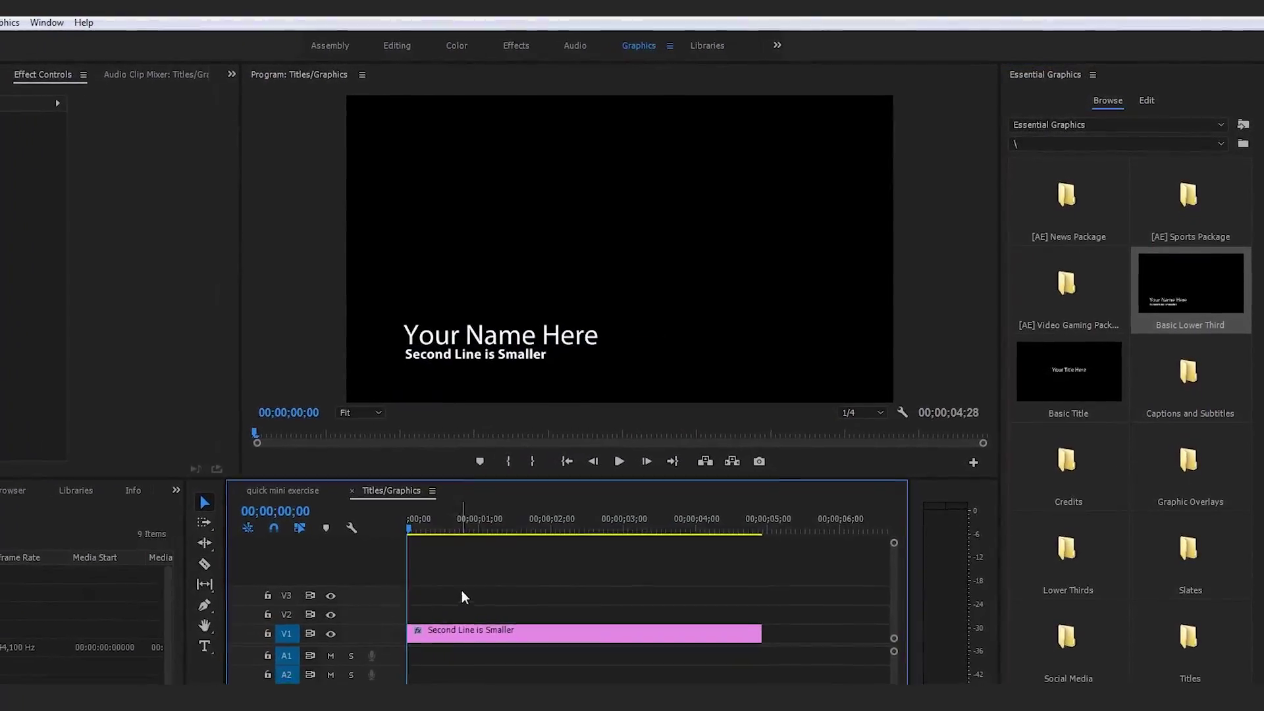
pyautogui.press('space')
pyautogui.press('space')
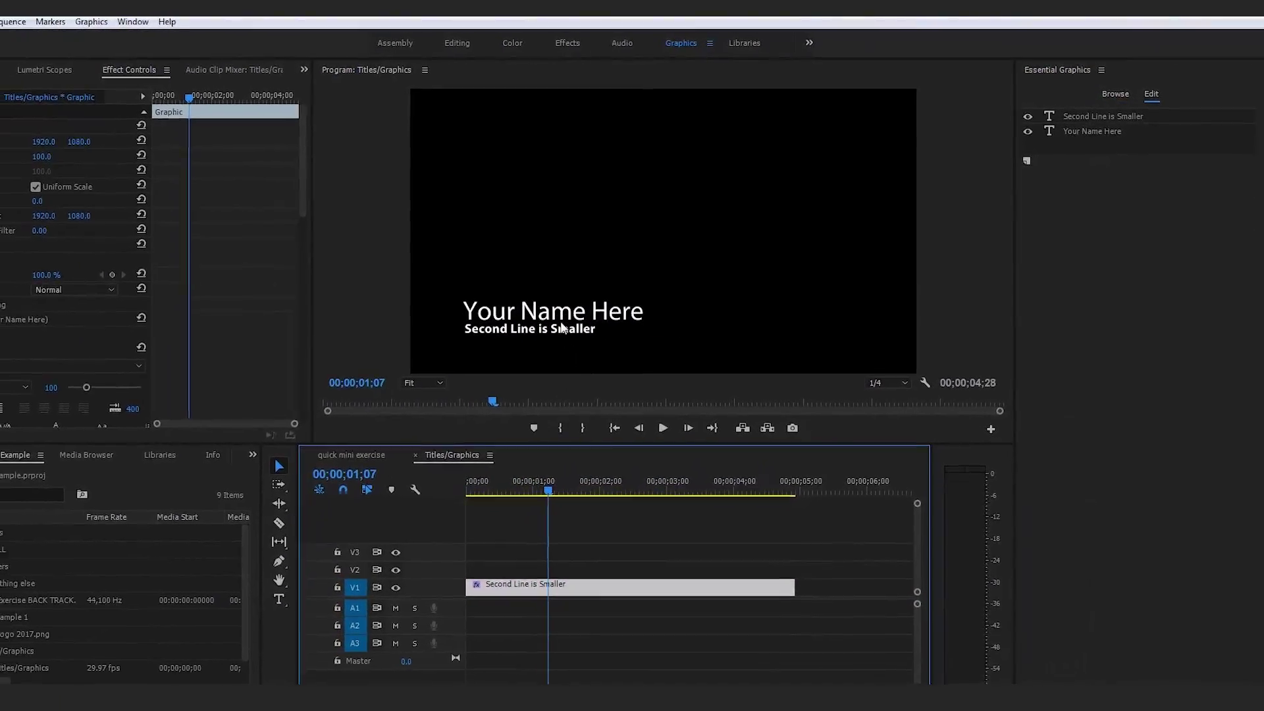
pyautogui.click(530, 341)
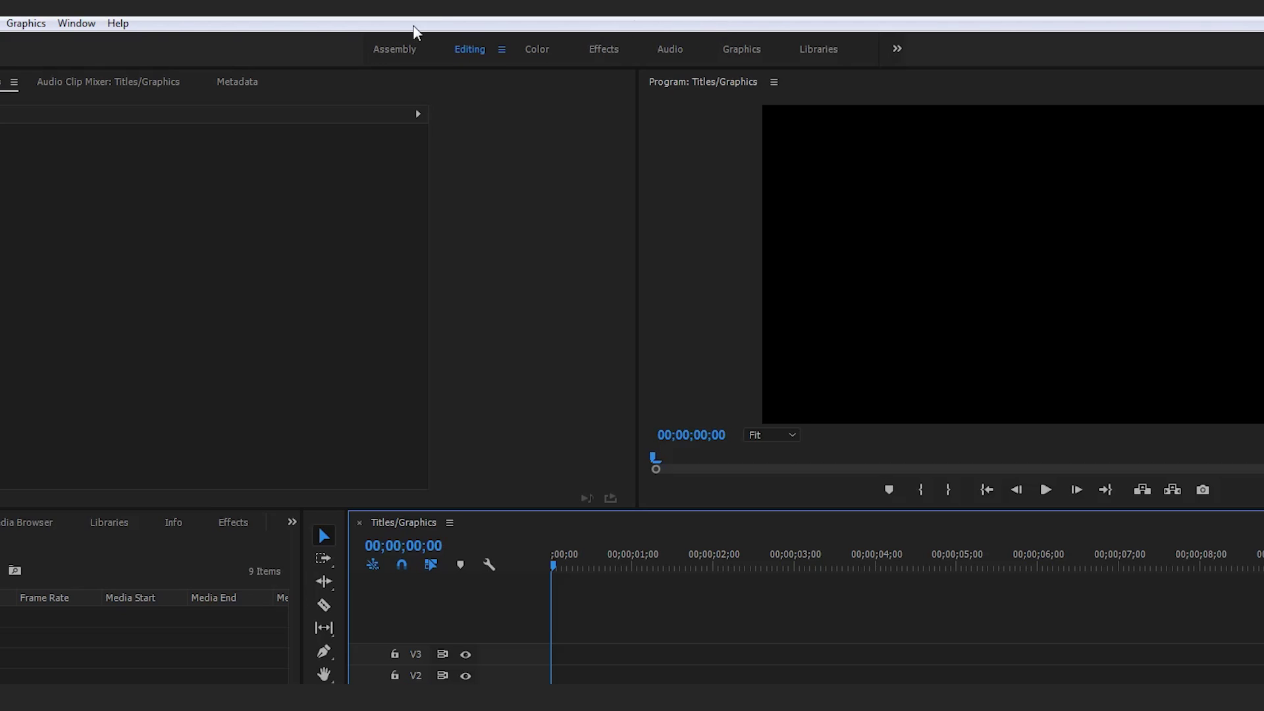
# - Switch from the Editing workspace to the Graphics workspace
pyautogui.click(408, 48)
pyautogui.click(466, 52)
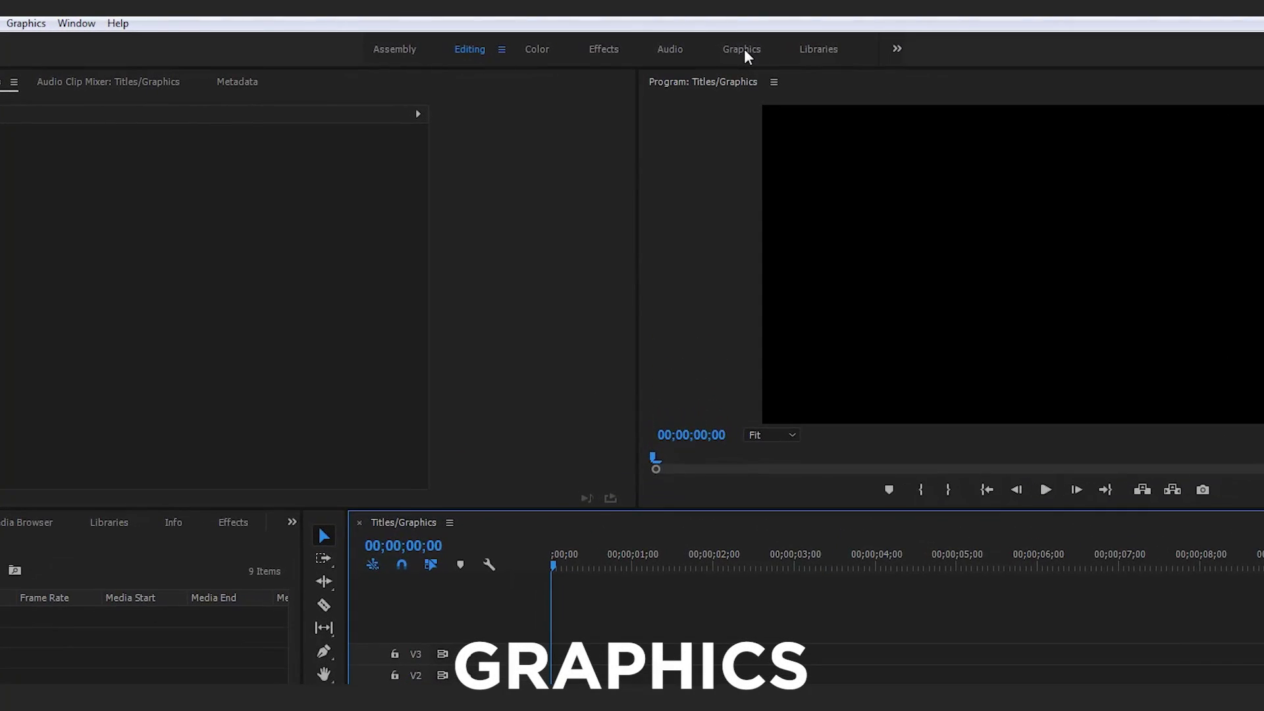
pyautogui.click(741, 49)
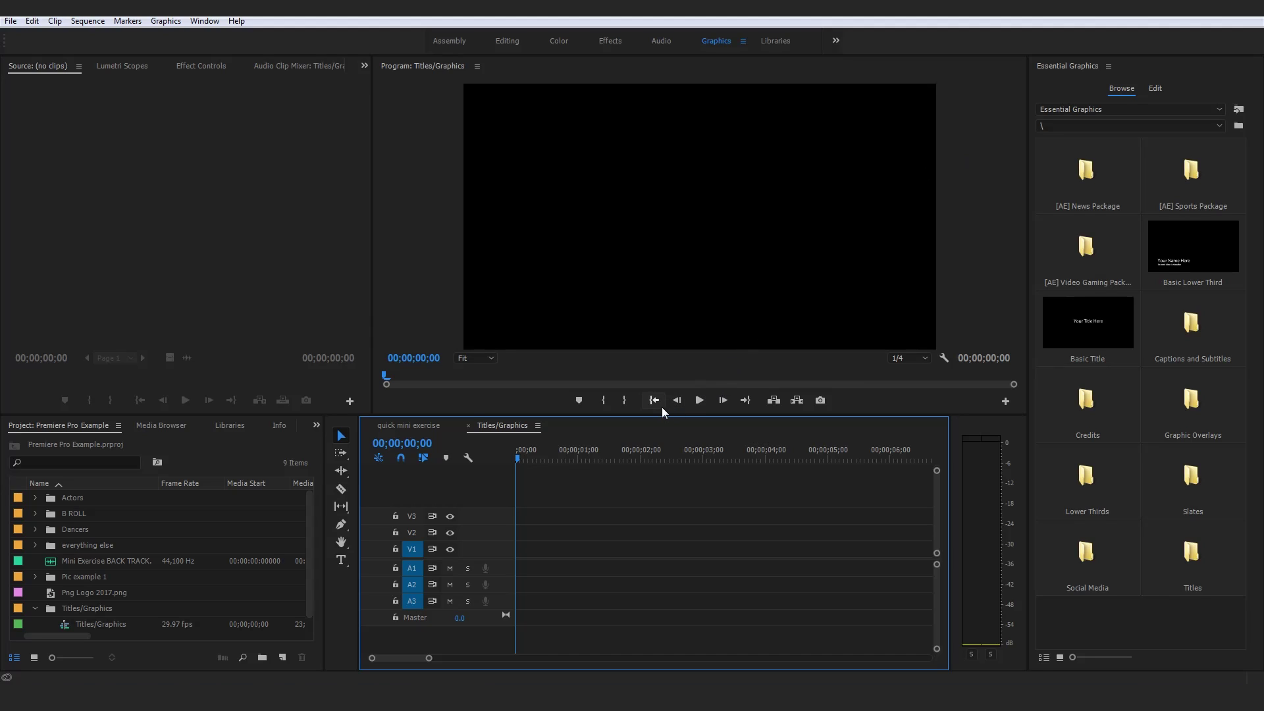
pyautogui.click(512, 42)
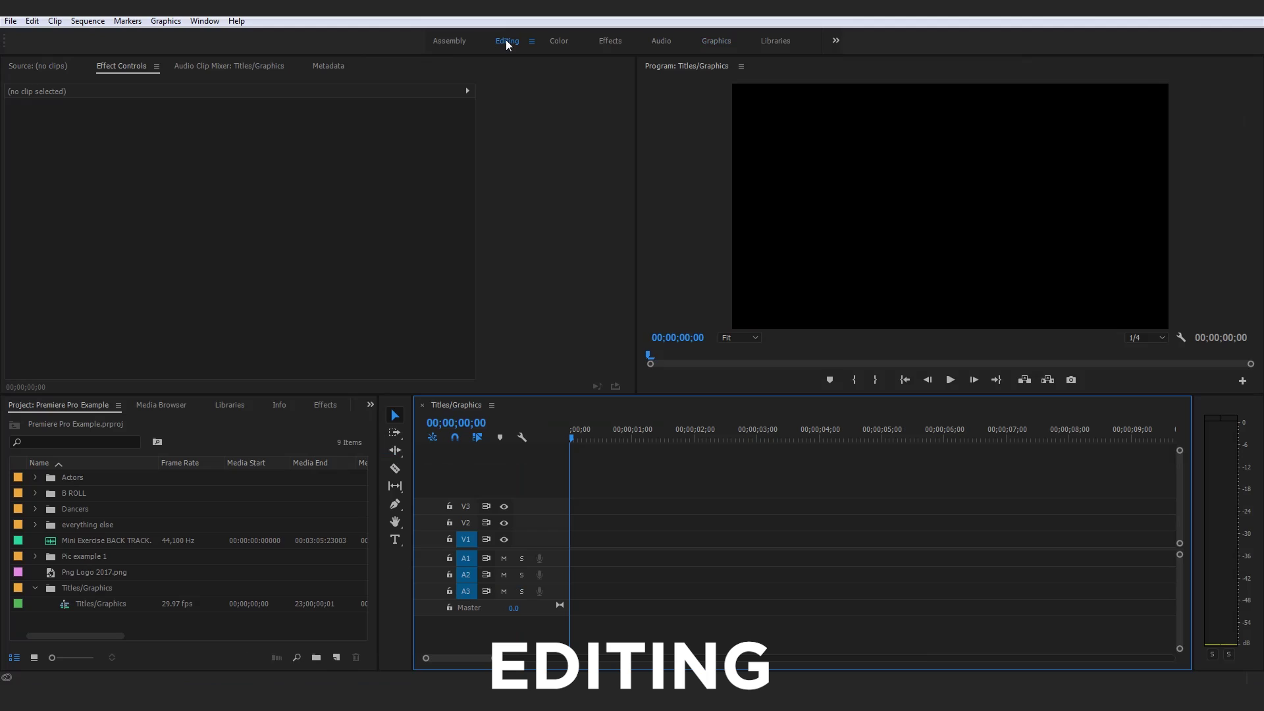
pyautogui.click(728, 42)
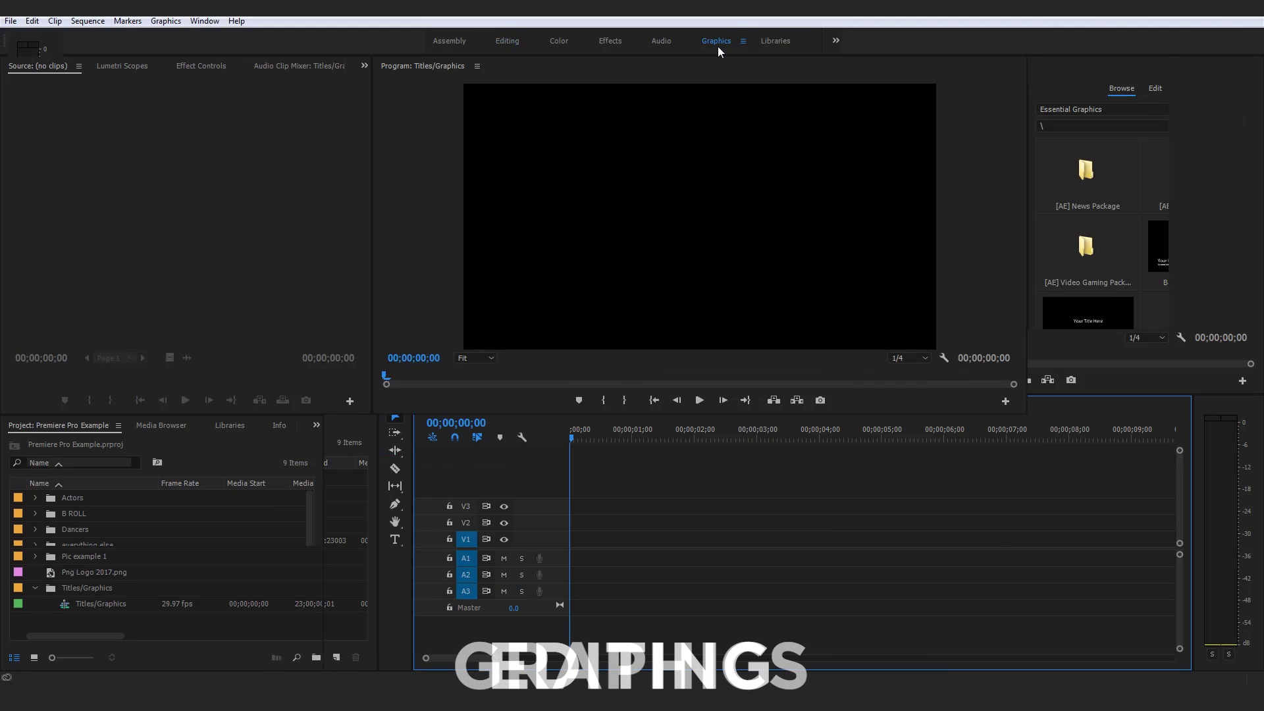
# - Place the Basic Title template at the start of video track V1 in the Titles/Graphics sequence
pyautogui.click(1098, 311)
pyautogui.moveTo(943, 407); pyautogui.dragTo(509, 543)
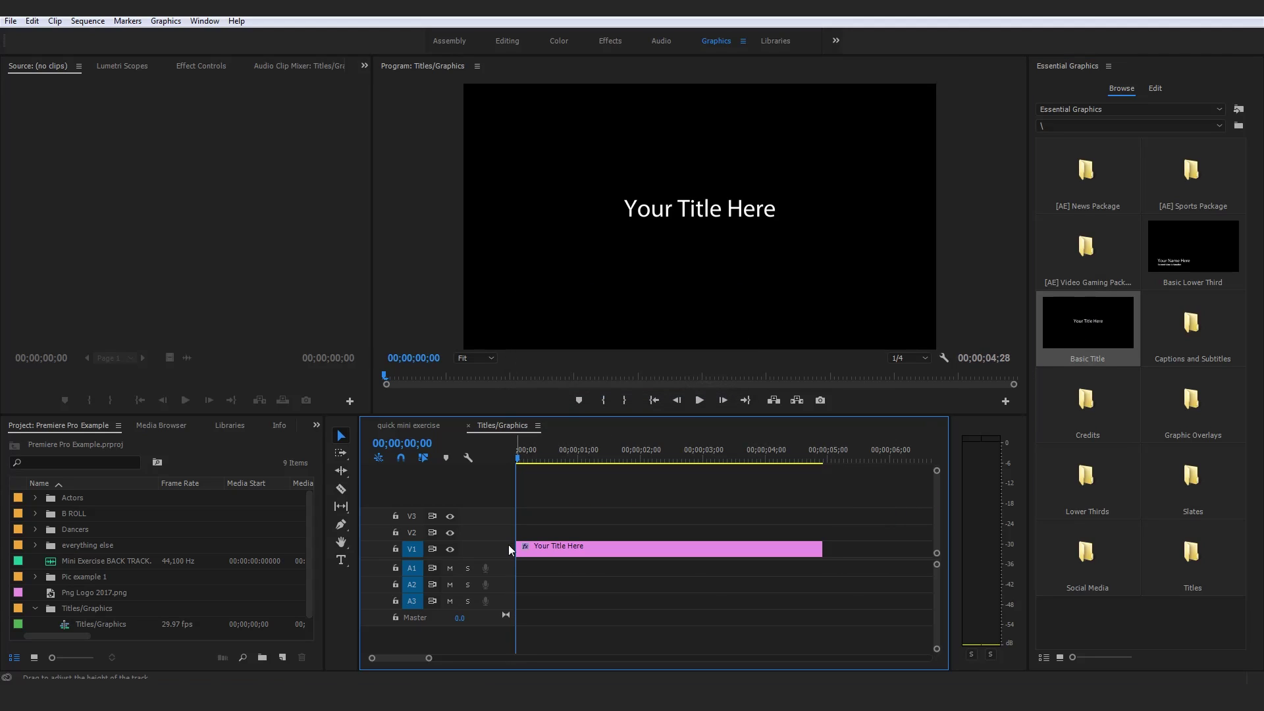
# - Select the title text in the frame and examine its text, appearance and transform properties, including those among the clip's effects
pyautogui.click(595, 546)
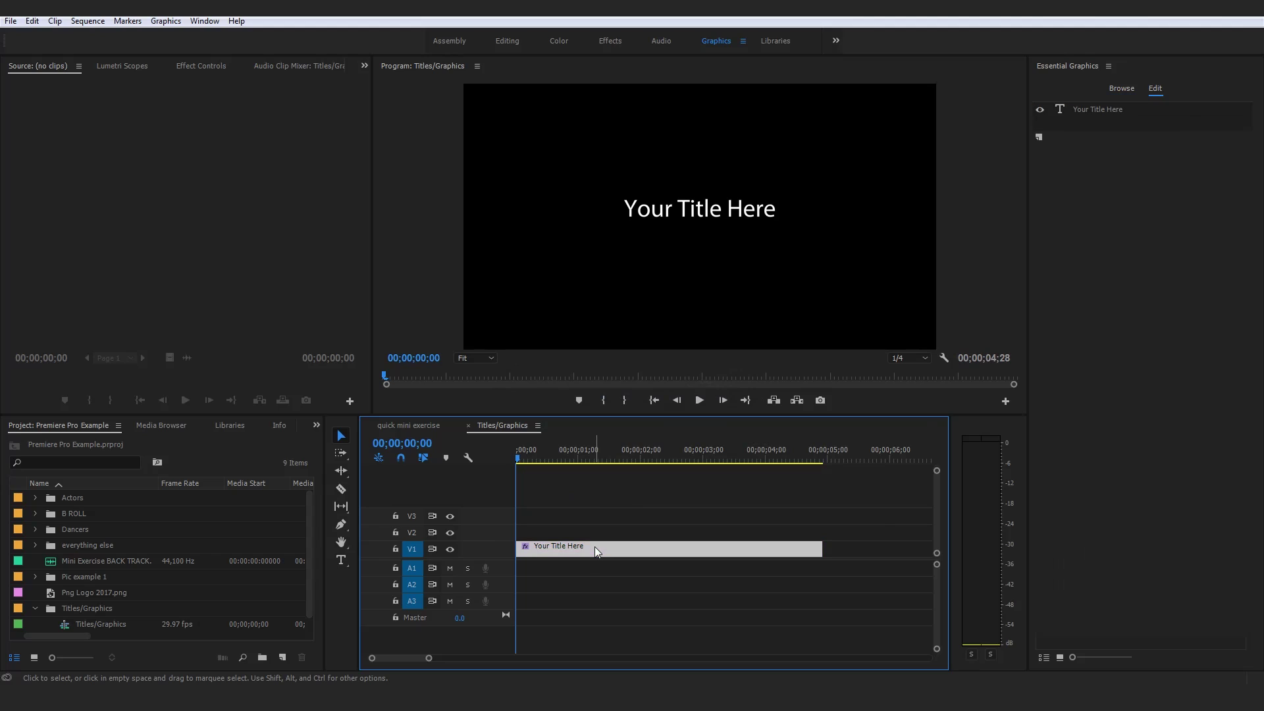
pyautogui.click(701, 218)
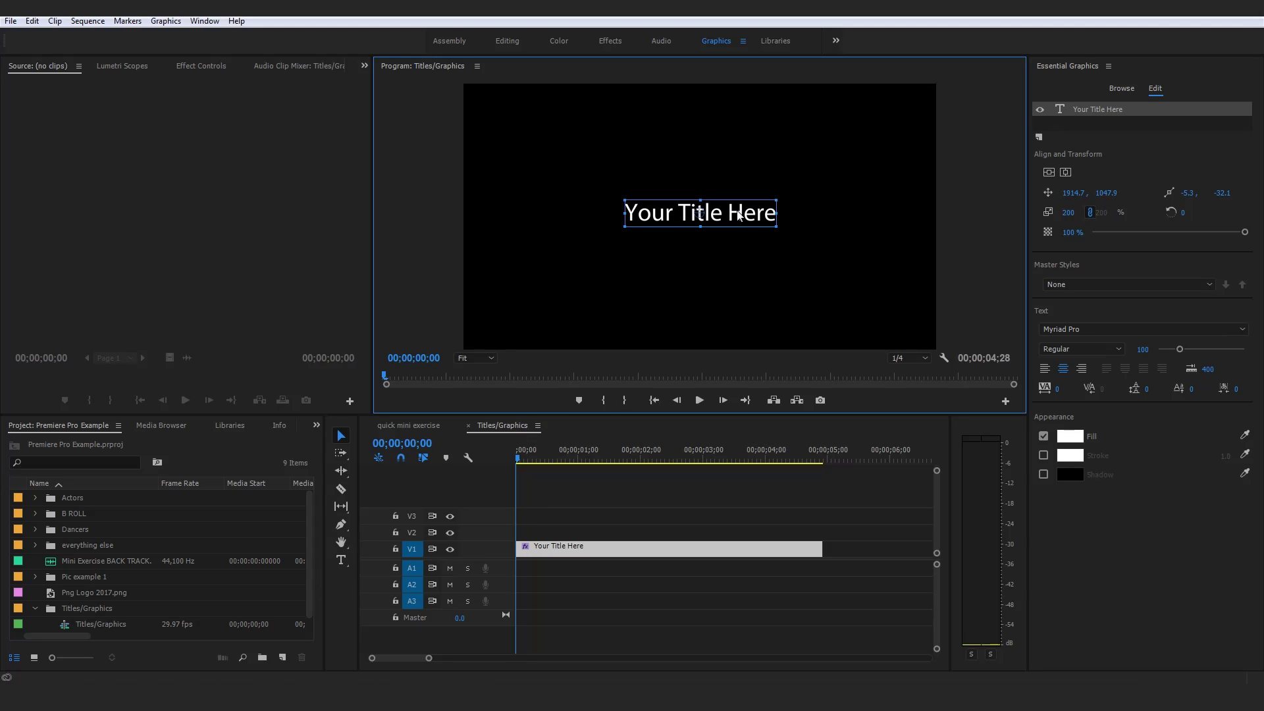
pyautogui.click(780, 566)
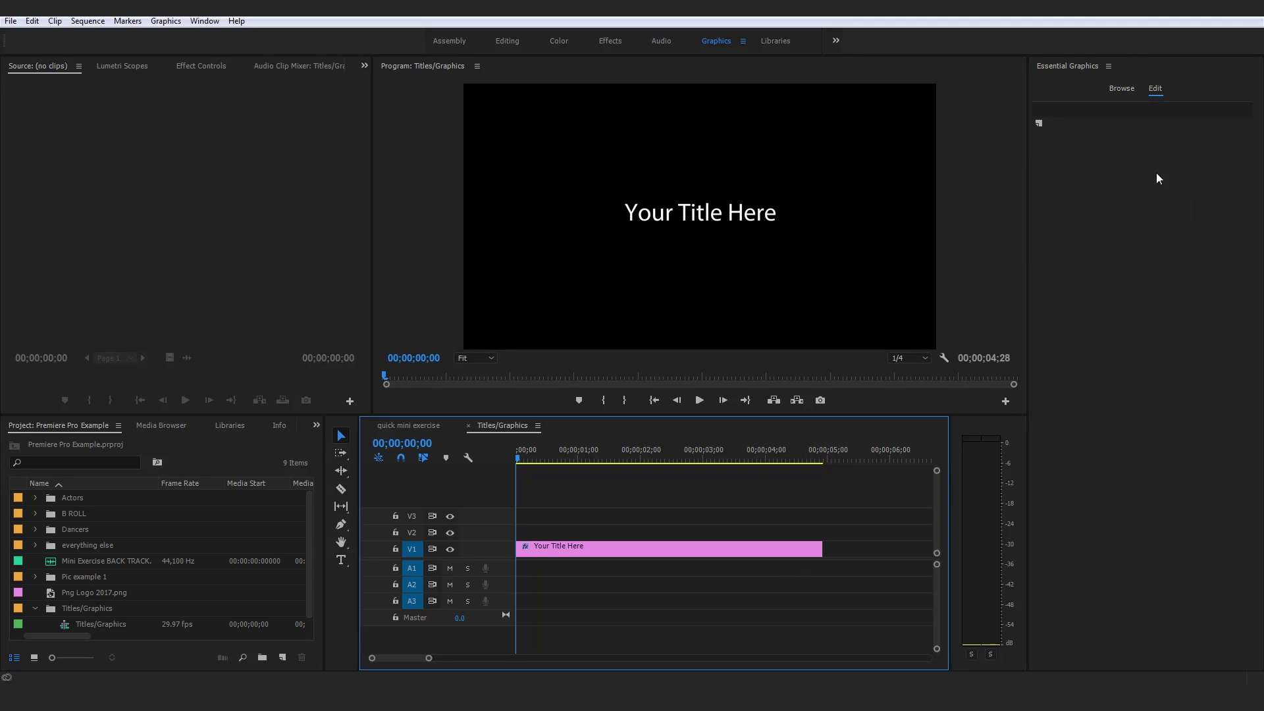
pyautogui.click(735, 216)
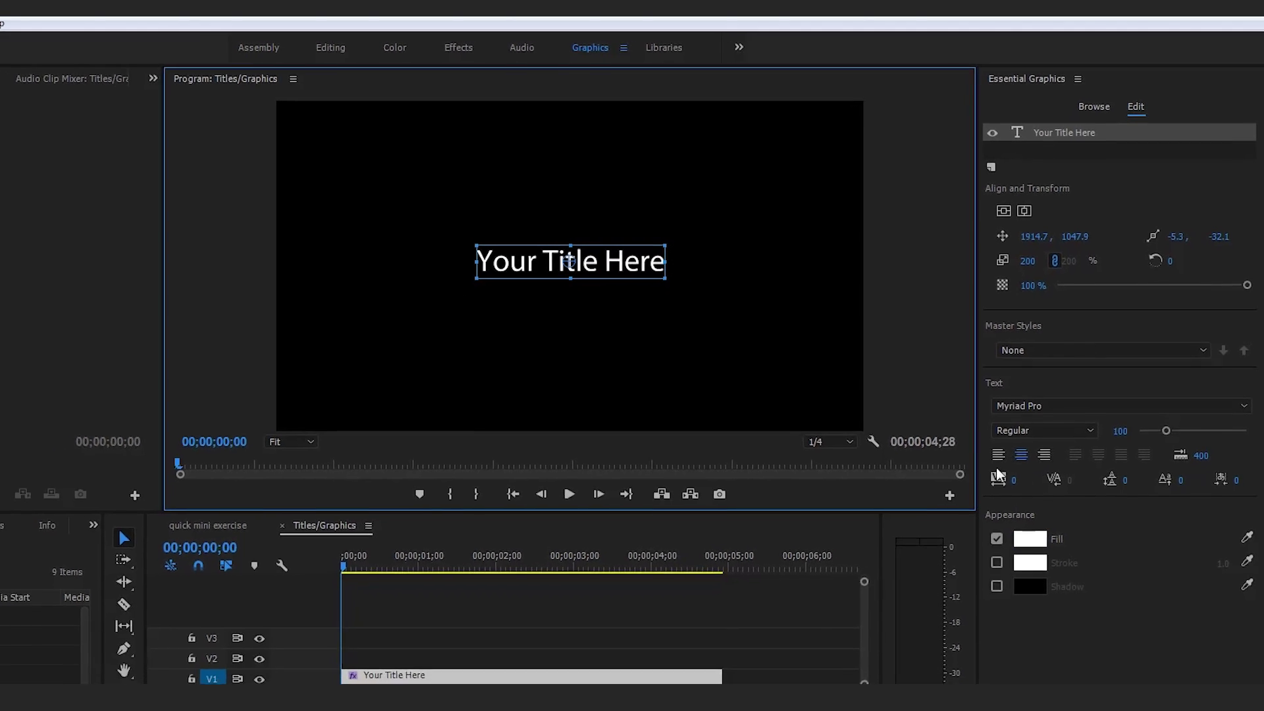
pyautogui.click(148, 73)
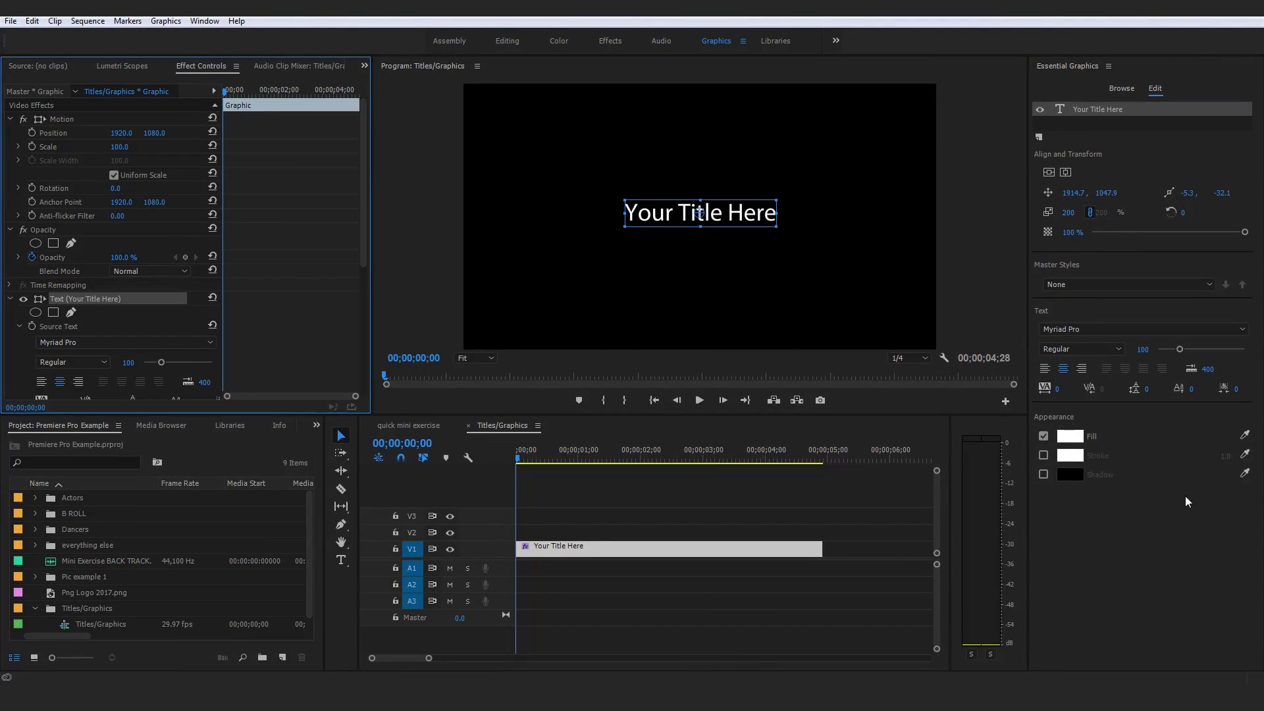
pyautogui.click(1144, 547)
pyautogui.click(200, 63)
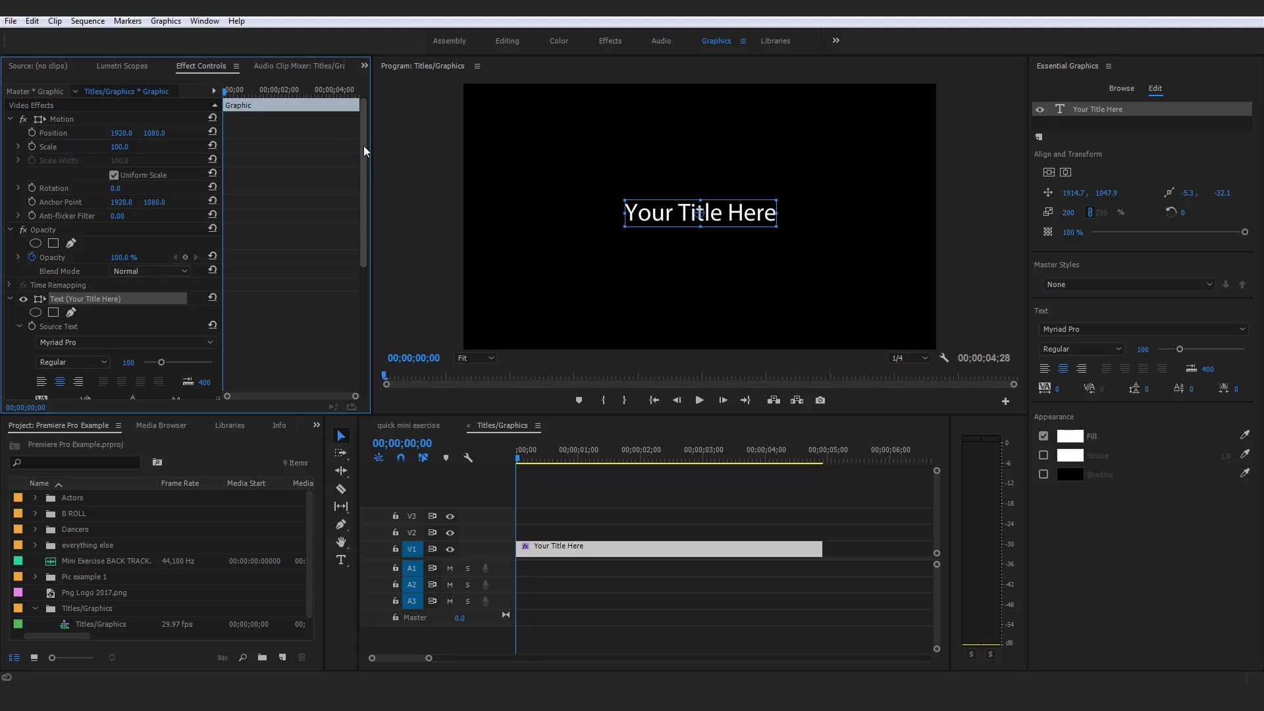
pyautogui.moveTo(364, 145); pyautogui.dragTo(336, 246)
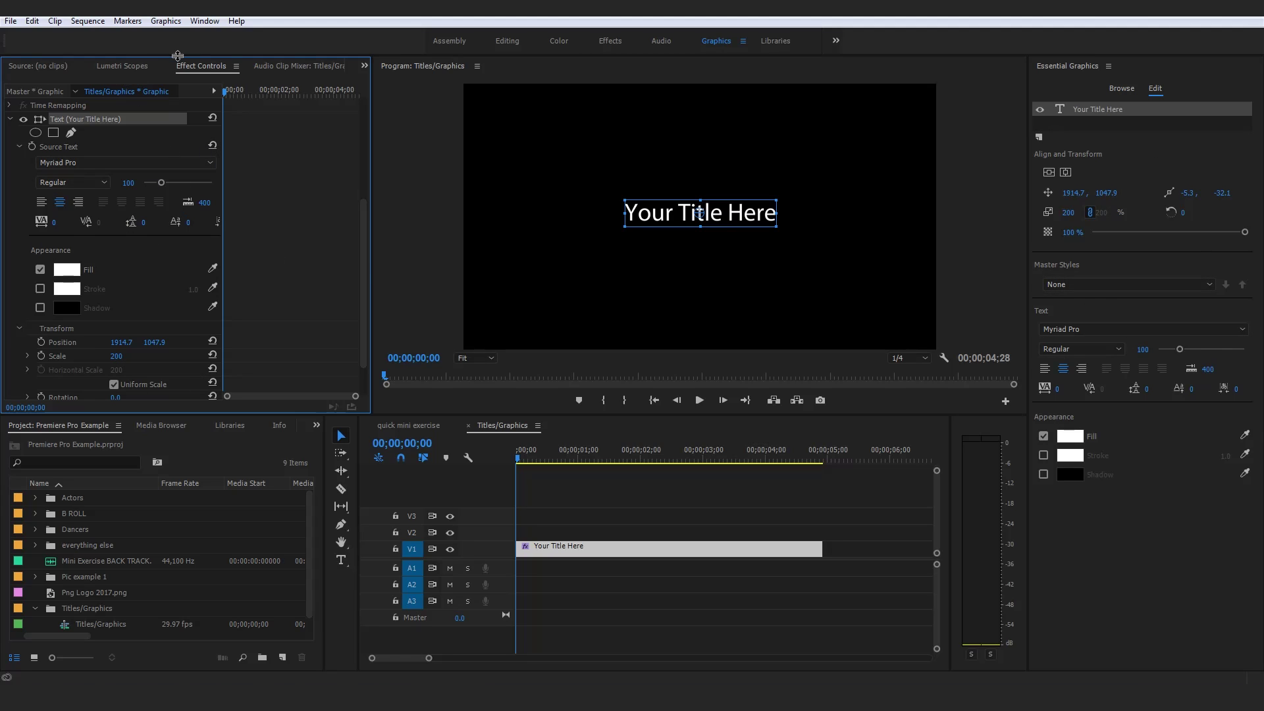
pyautogui.moveTo(362, 229); pyautogui.dragTo(383, 93)
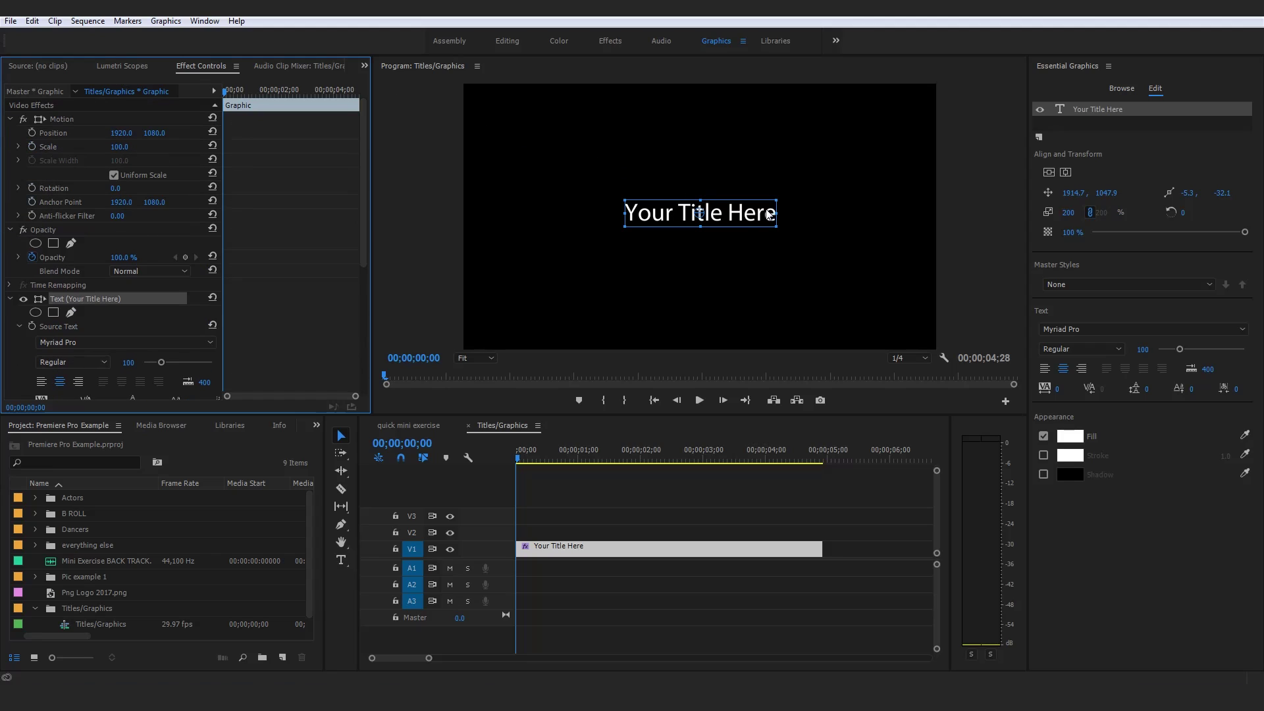
# - Replace the placeholder text "Your Title Here" with "TITLE EXAMPLE" using the Type tool
pyautogui.press('t')
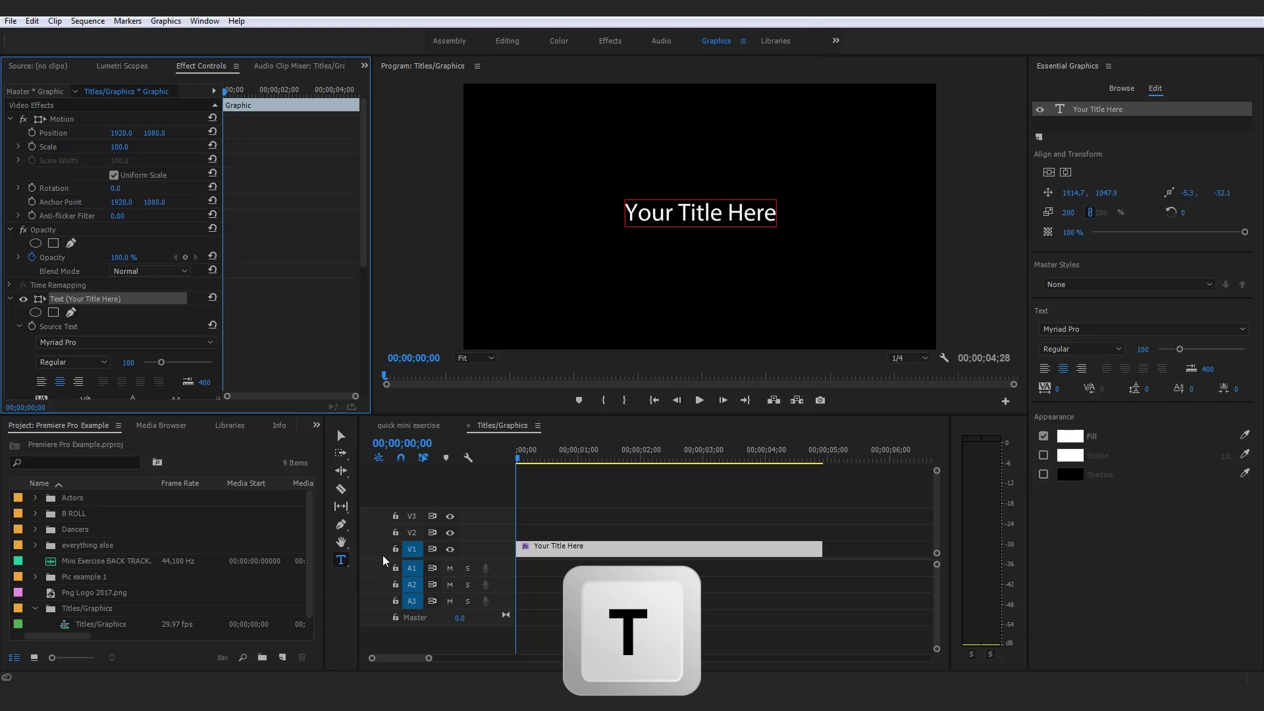
pyautogui.press('v')
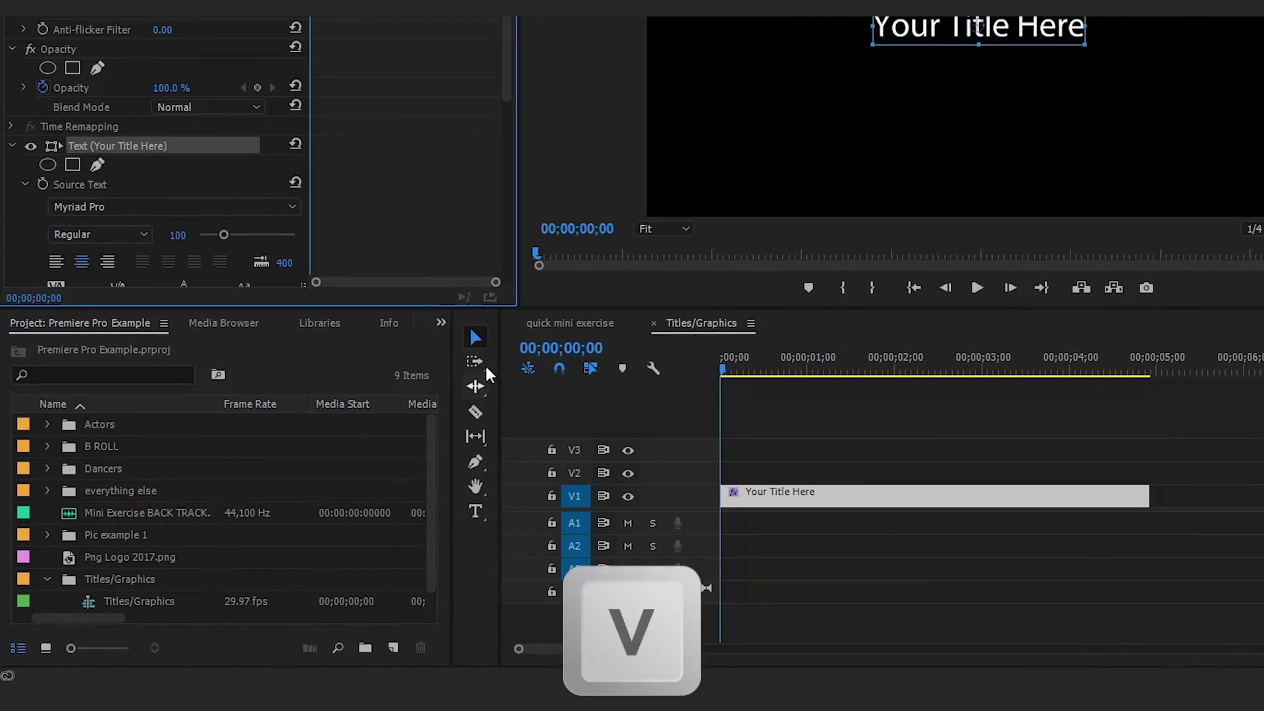
pyautogui.press('t')
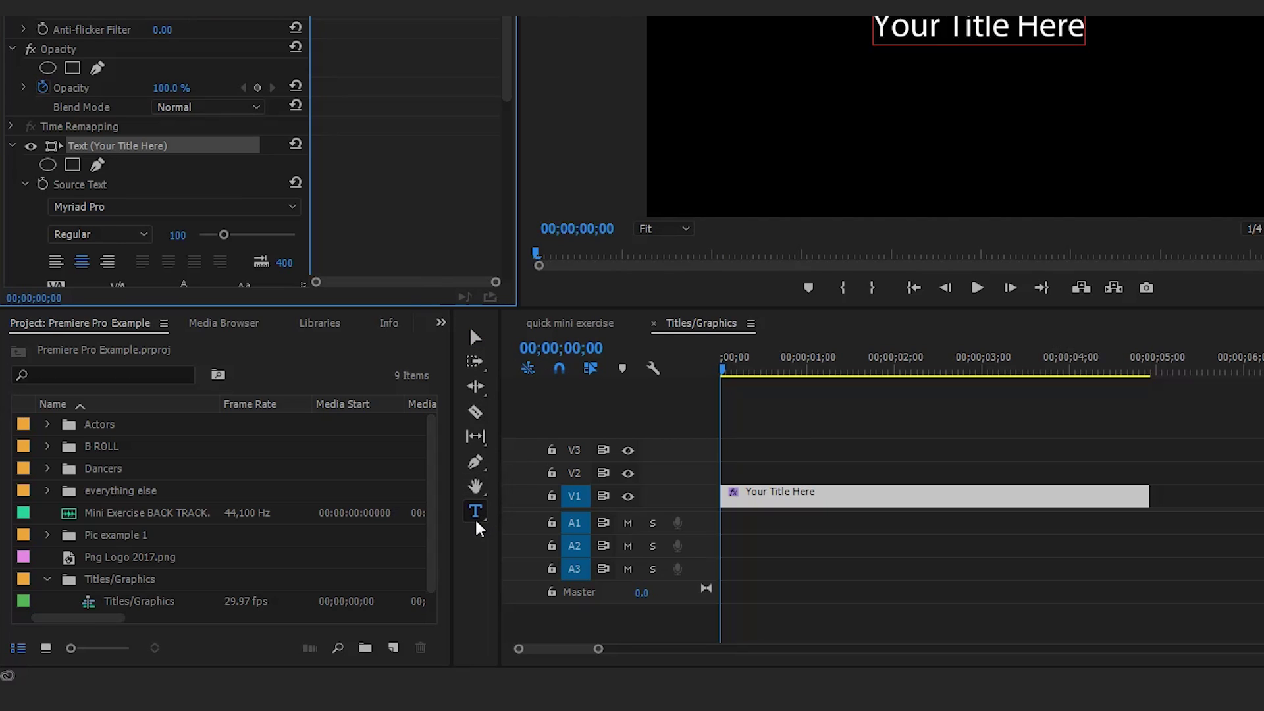
pyautogui.moveTo(876, 29); pyautogui.dragTo(1057, 19)
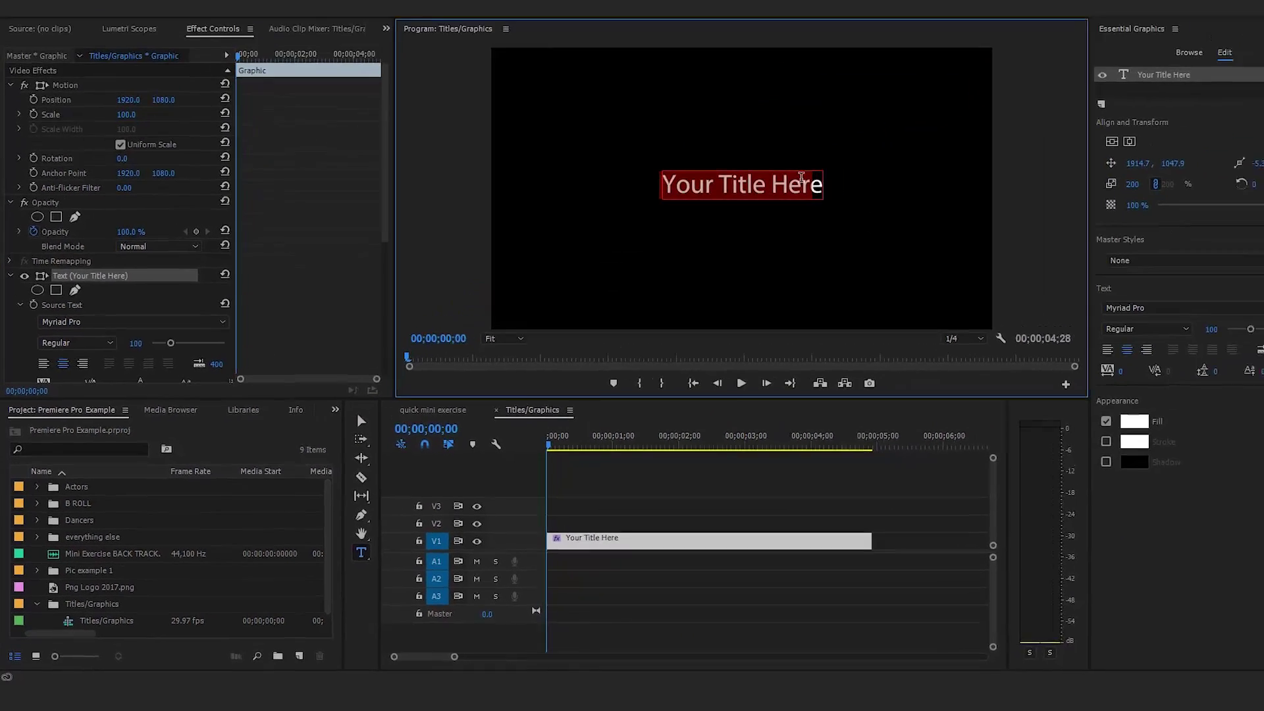
pyautogui.hotkey('ctrl', 'a')
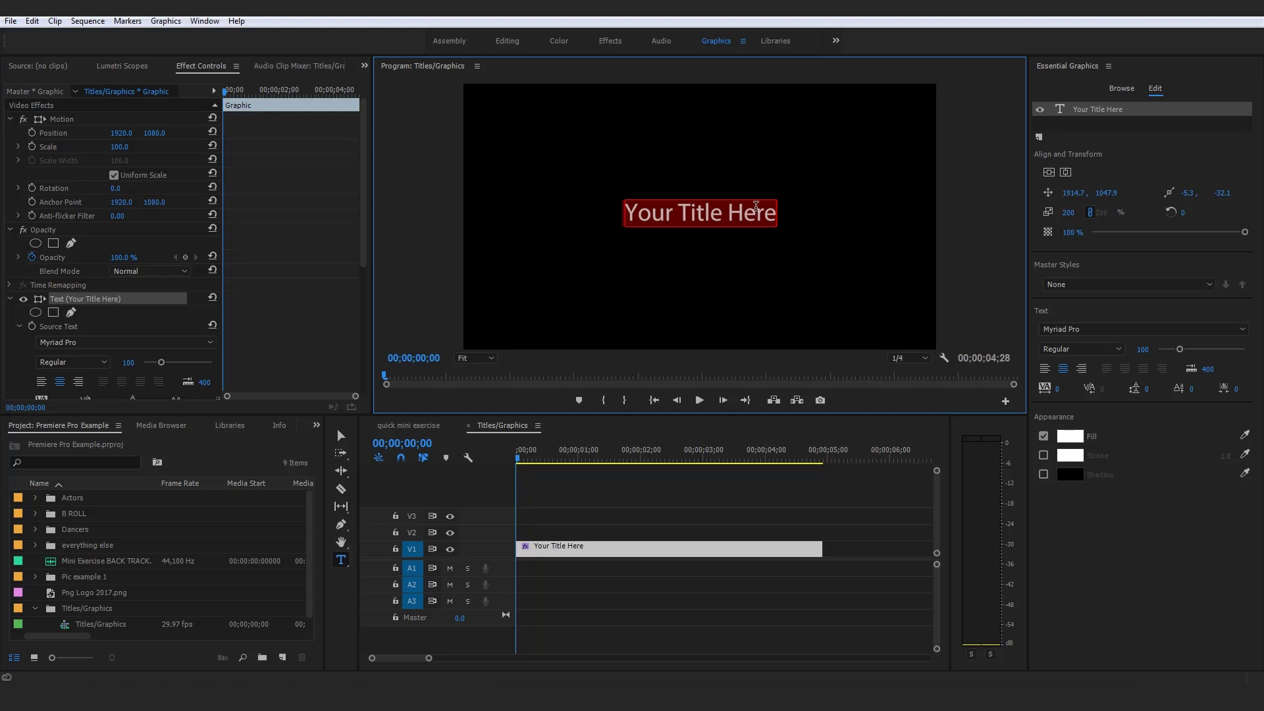
pyautogui.write('TITLE EXAMPLE')
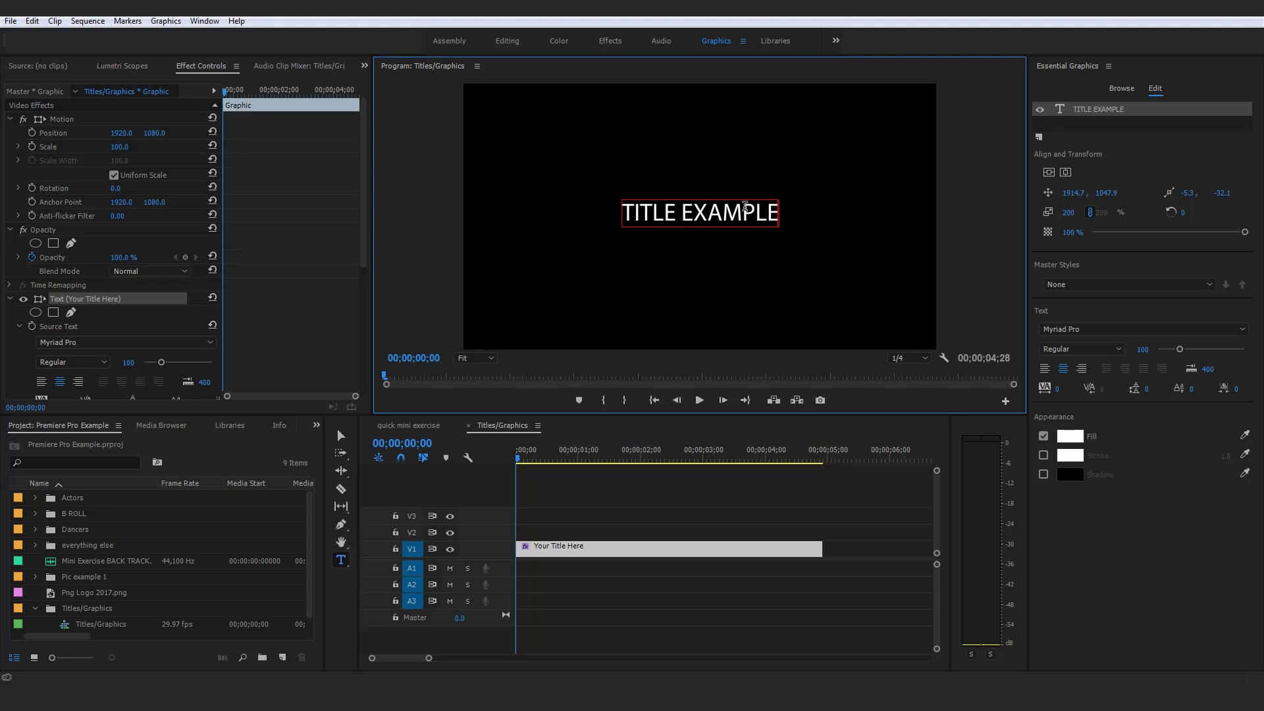
# - Change the font of the whole title text to Gotham Bold and deselect the title
pyautogui.tripleClick(734, 216)
pyautogui.click(772, 216)
pyautogui.moveTo(775, 208); pyautogui.dragTo(613, 211)
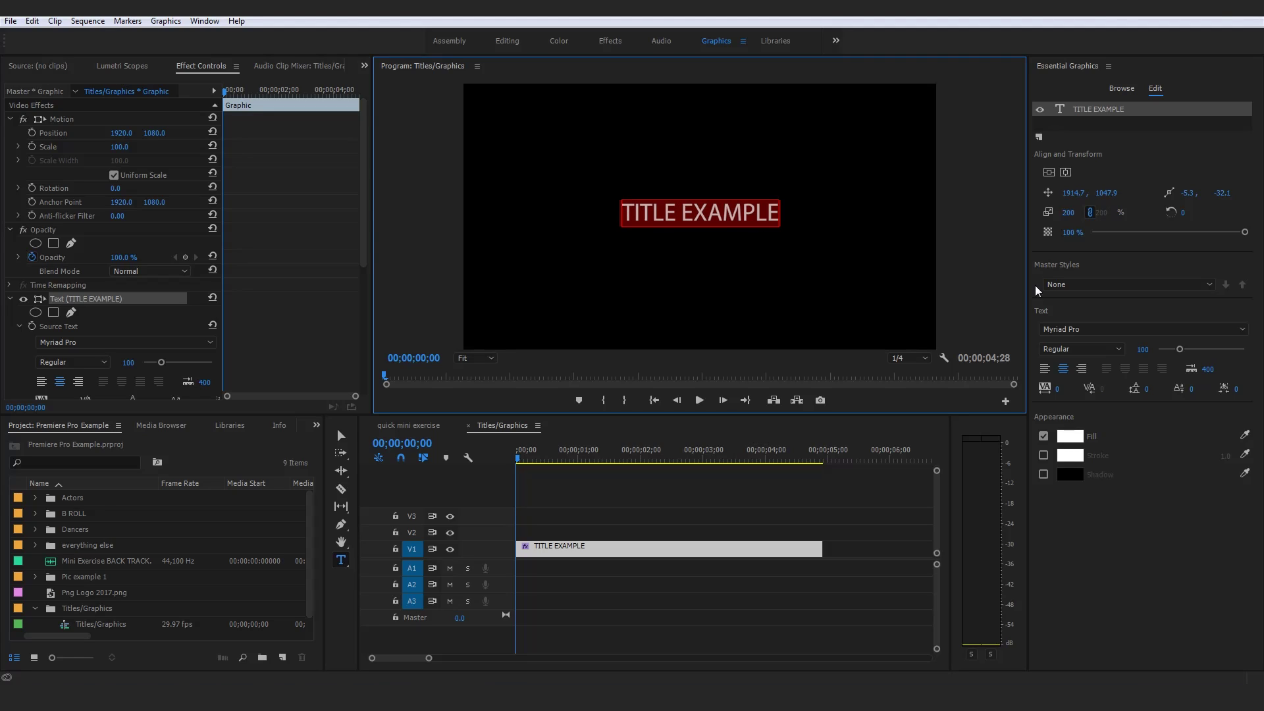
pyautogui.click(1075, 328)
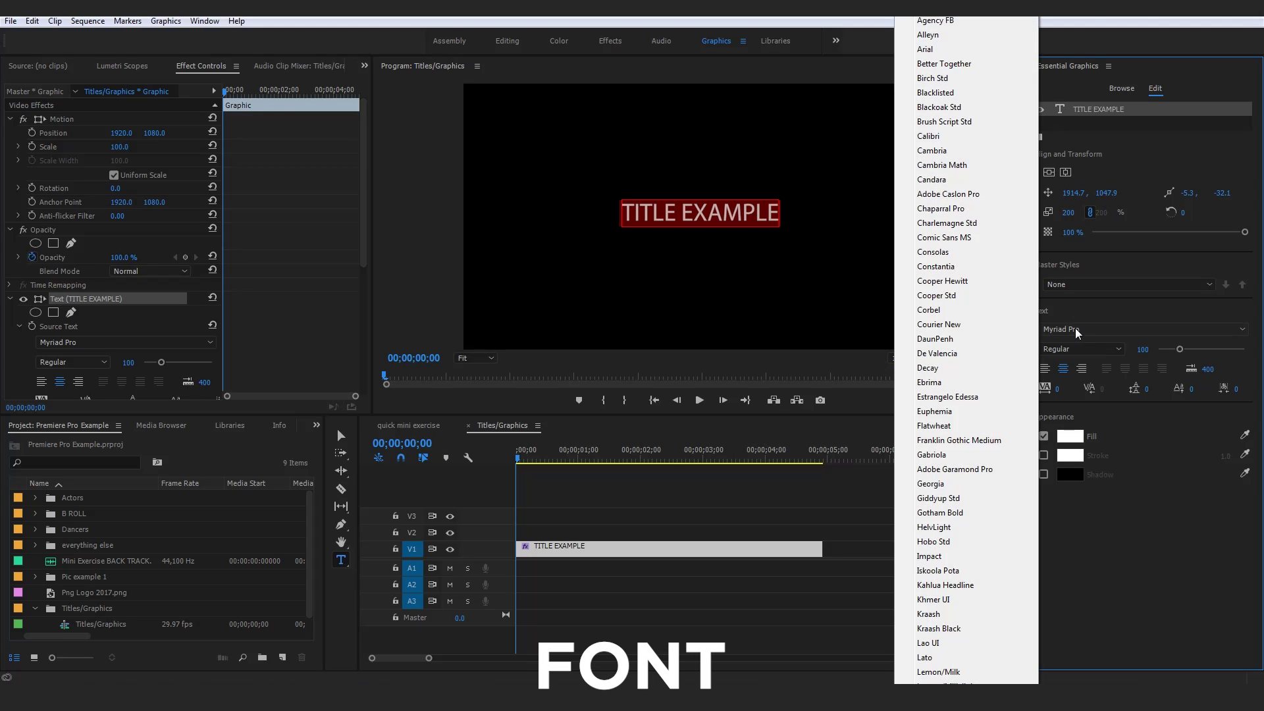
pyautogui.click(959, 512)
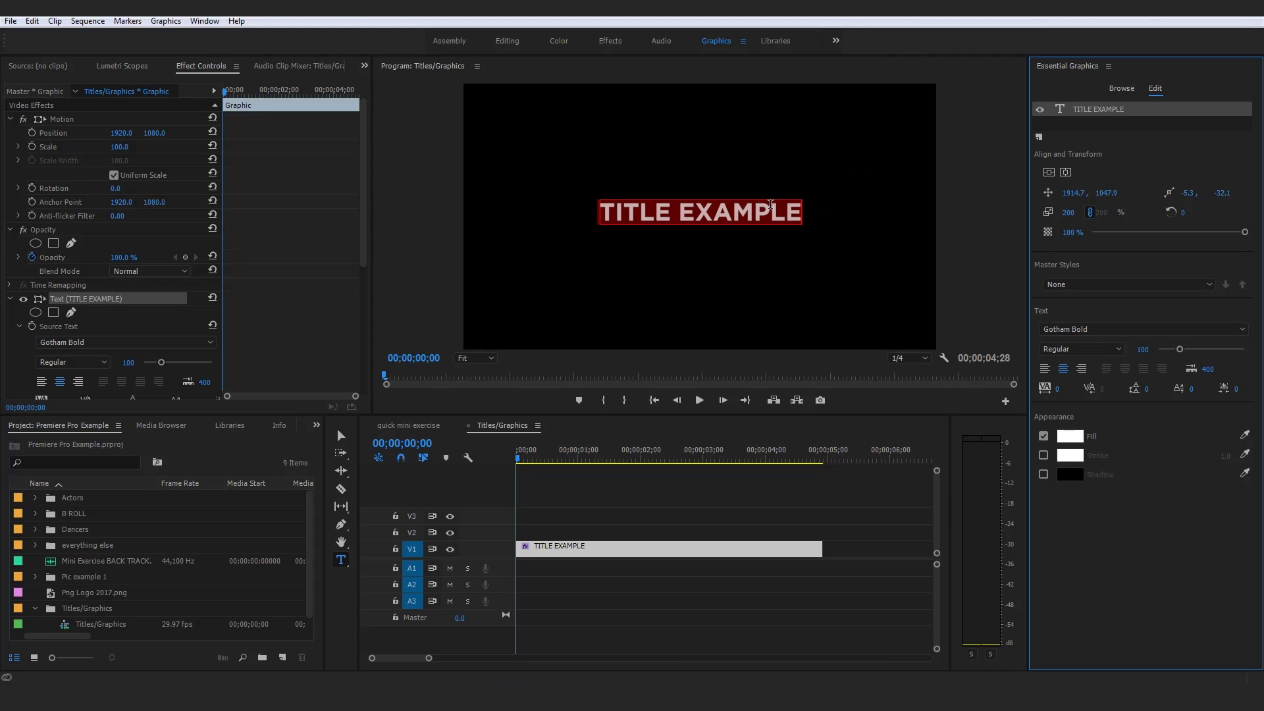
pyautogui.click(859, 504)
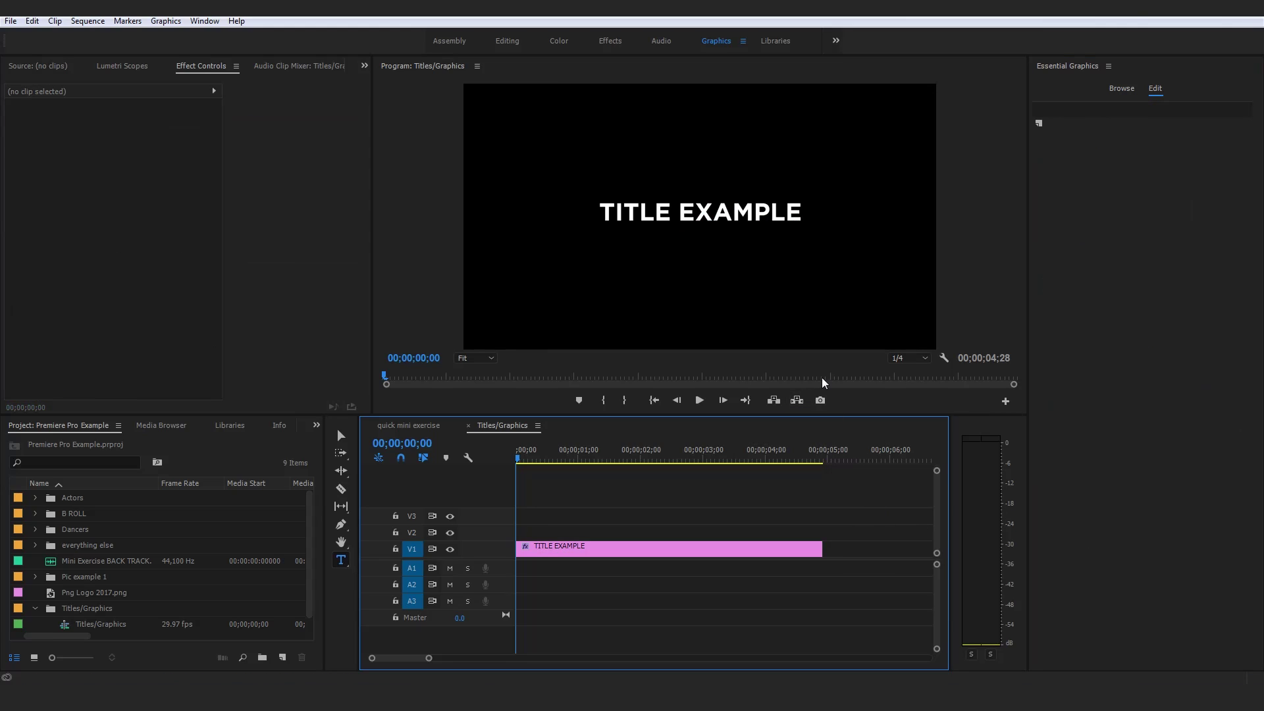
pyautogui.doubleClick(741, 212)
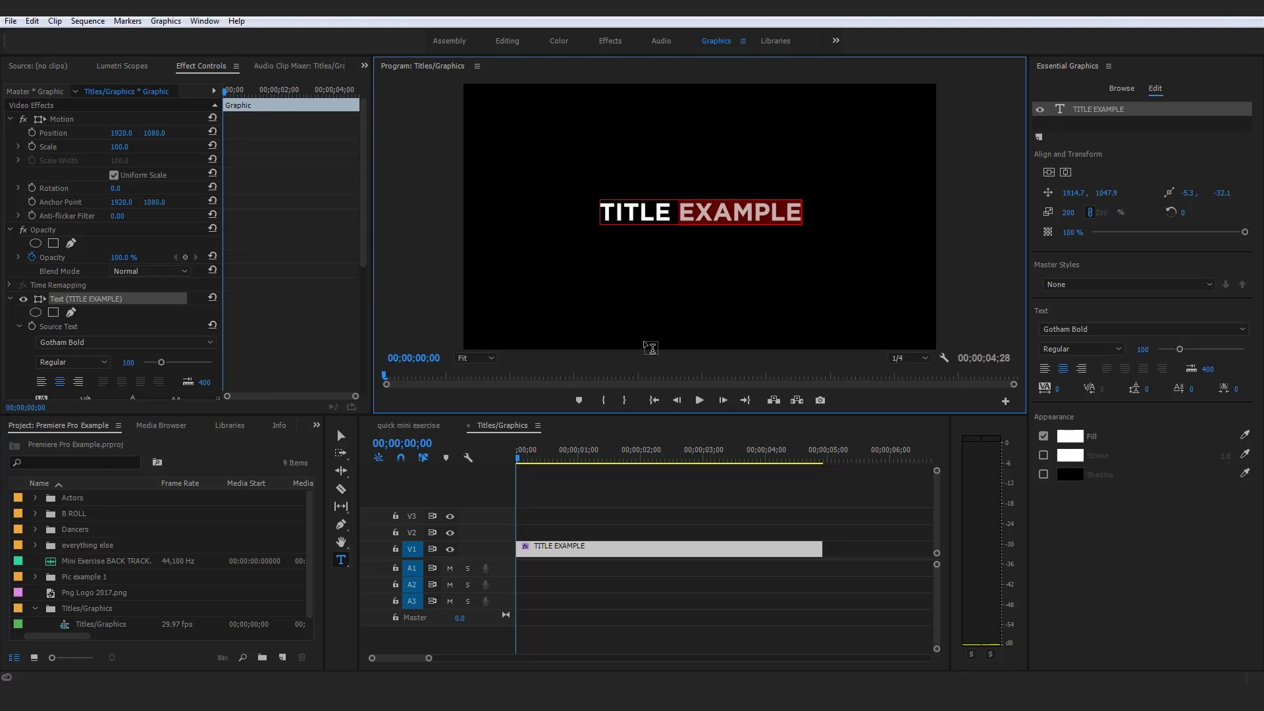
pyautogui.click(737, 497)
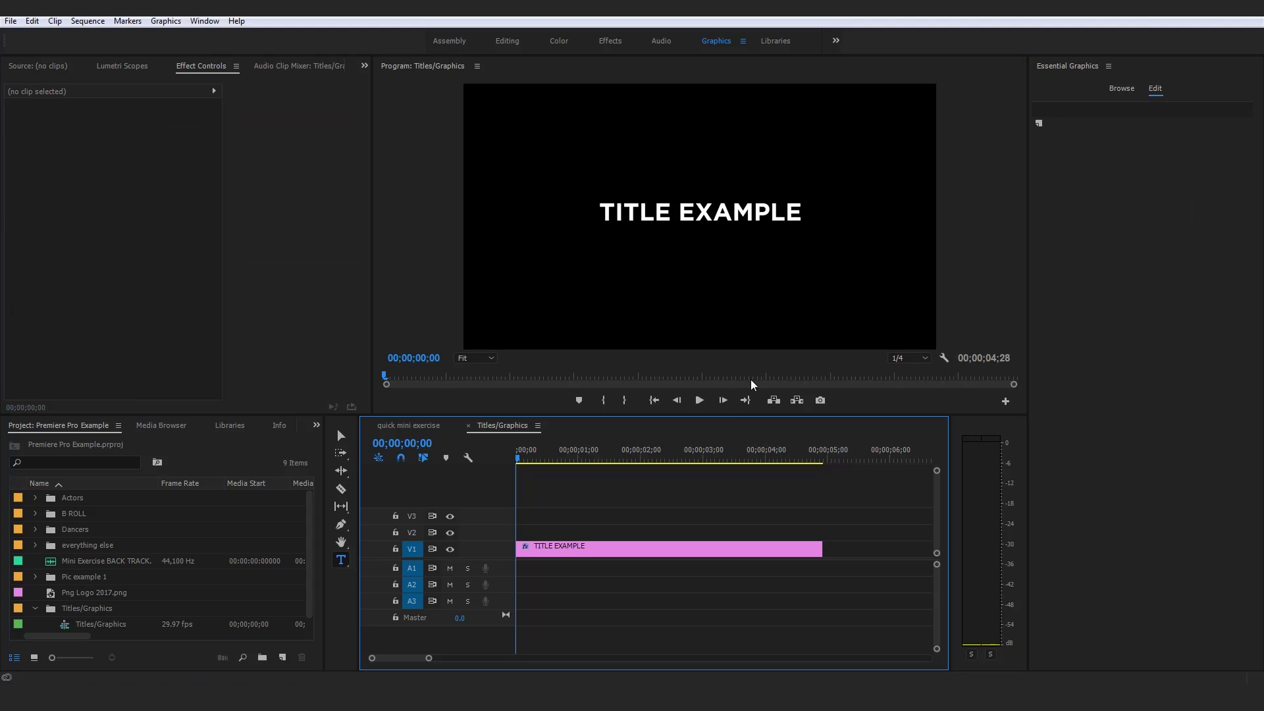
# - Reposition the title freehand with the Selection tool, leaving it low in the frame and slightly left of the frame's centre
pyautogui.click(341, 436)
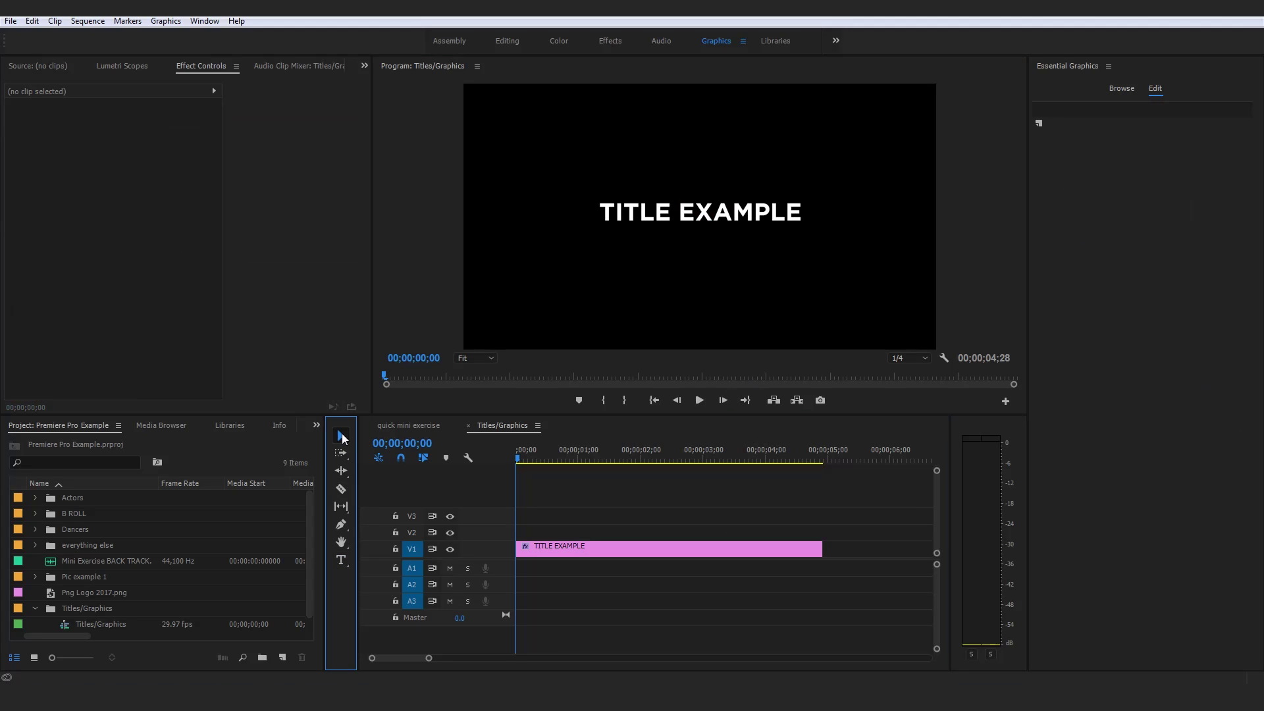
pyautogui.click(758, 212)
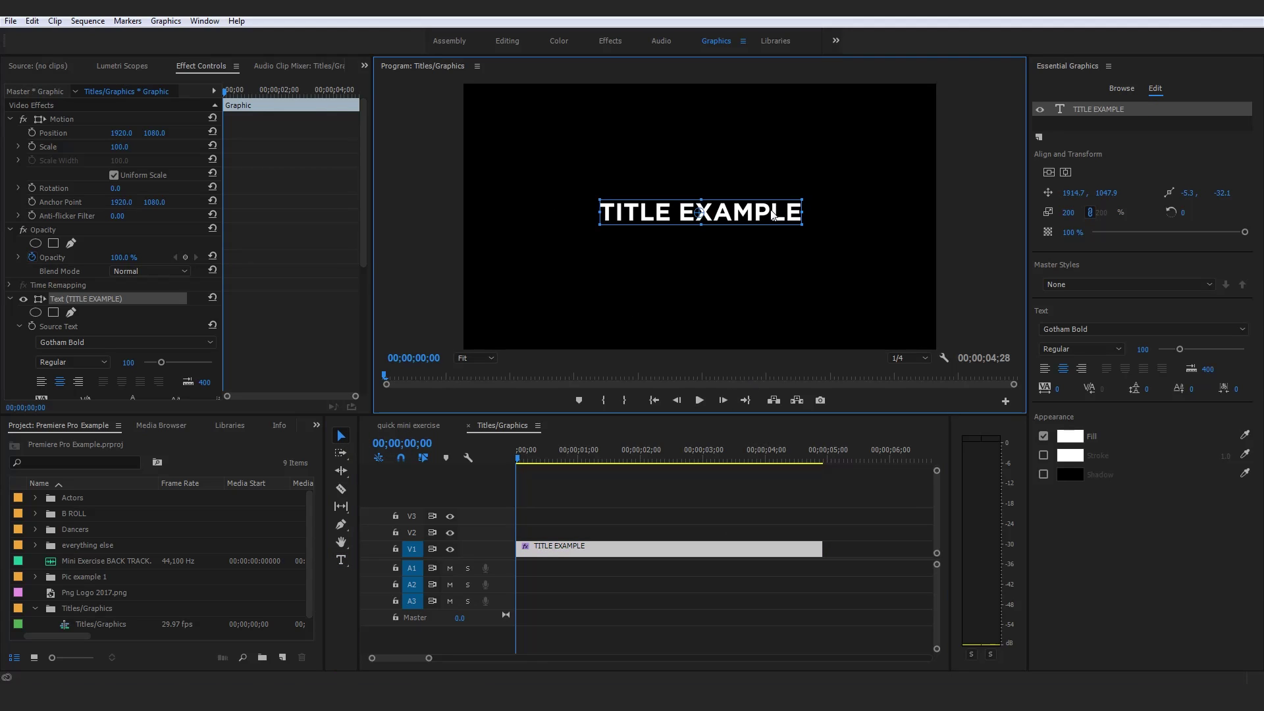
pyautogui.moveTo(768, 213); pyautogui.dragTo(659, 319)
pyautogui.click(749, 472)
pyautogui.click(624, 320)
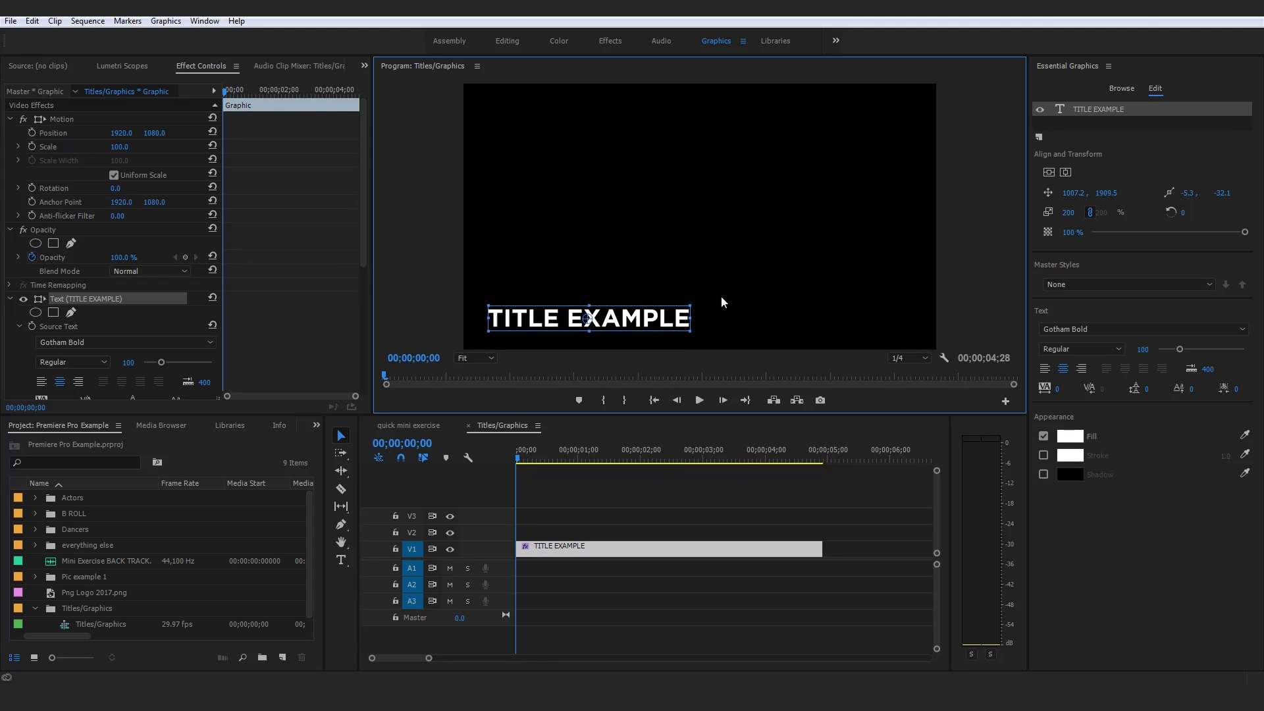
pyautogui.moveTo(624, 311); pyautogui.dragTo(753, 242)
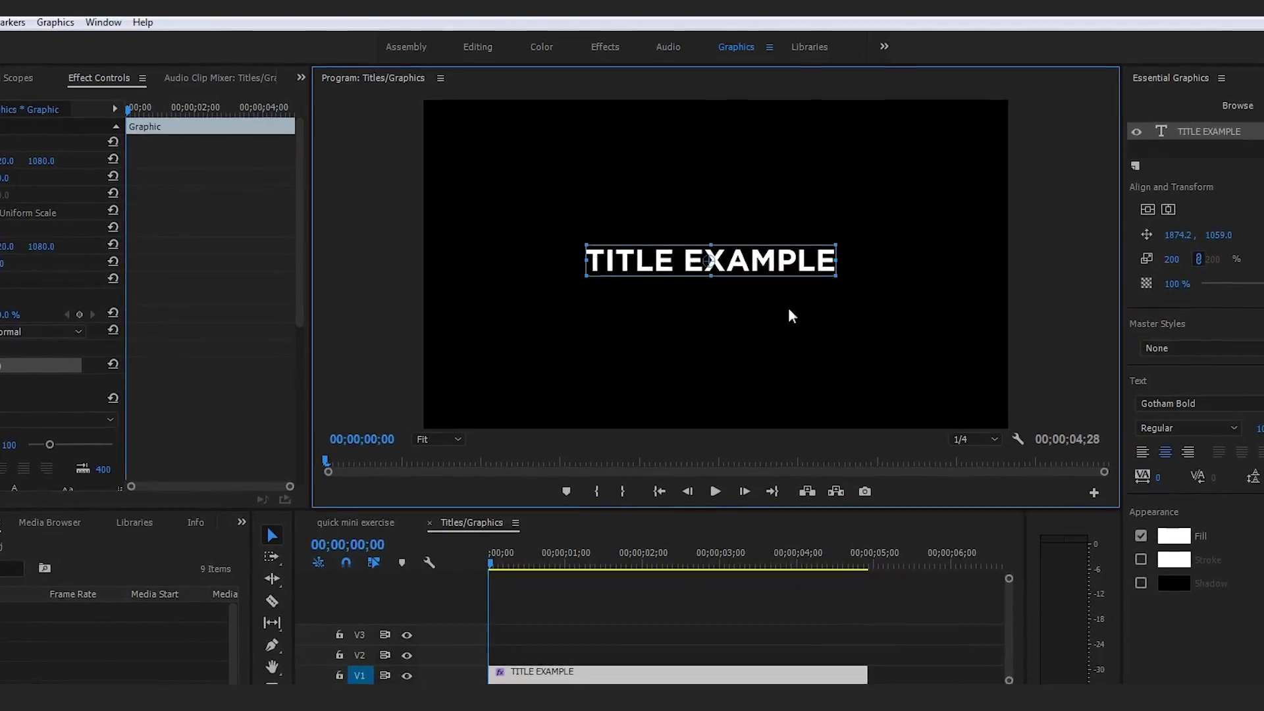
pyautogui.moveTo(783, 273); pyautogui.dragTo(773, 394)
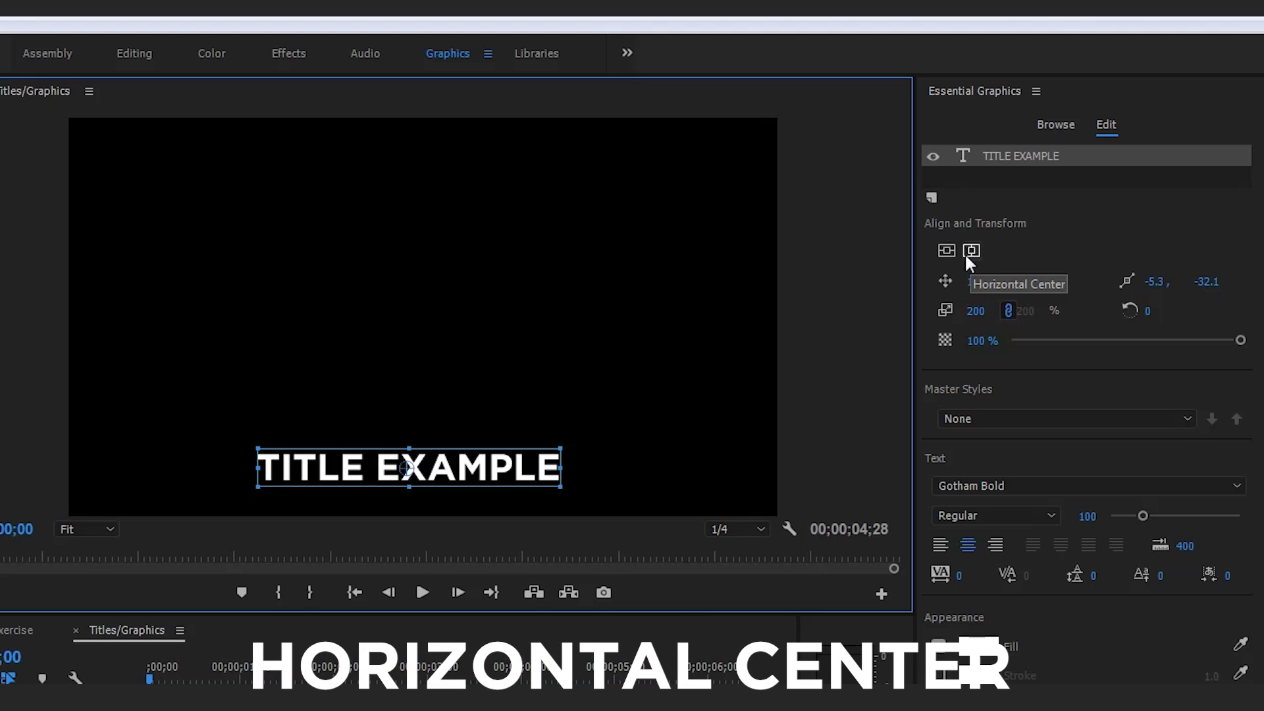
# - Centre the title vertically and horizontally in the frame, repeating both alignments after moving it freehand to the frame's lower-right corner
pyautogui.click(947, 251)
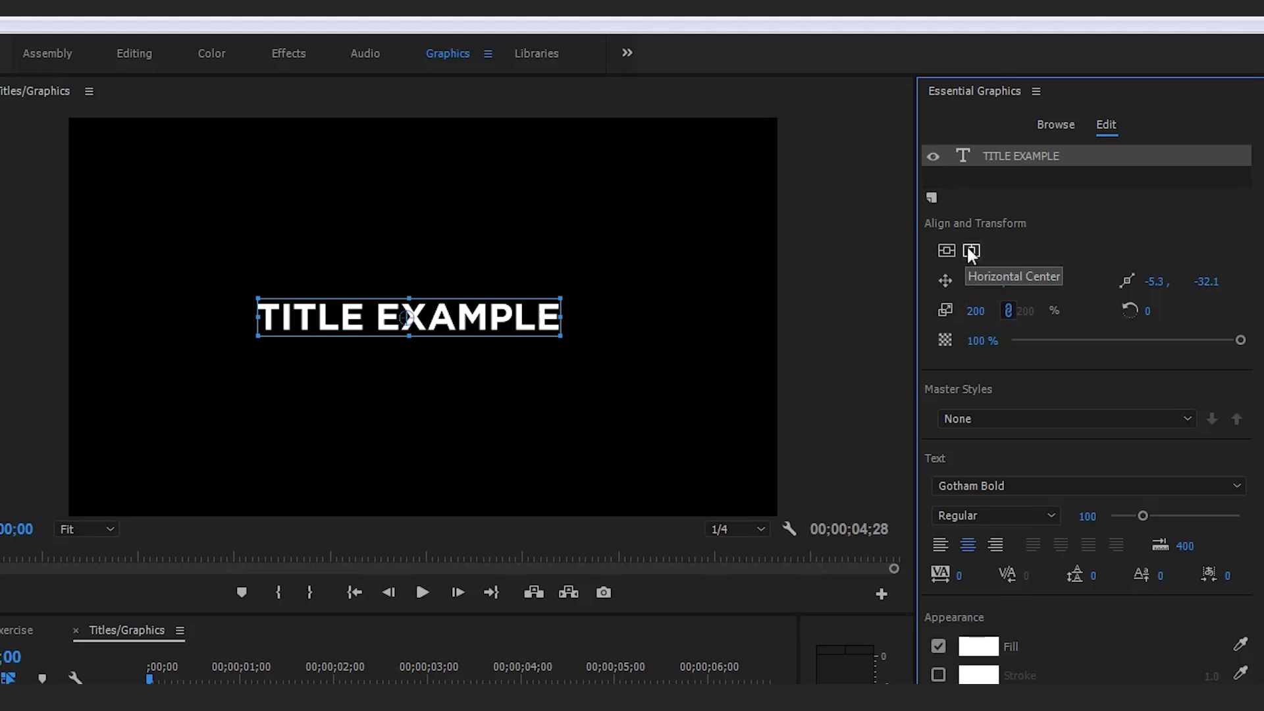
pyautogui.click(970, 252)
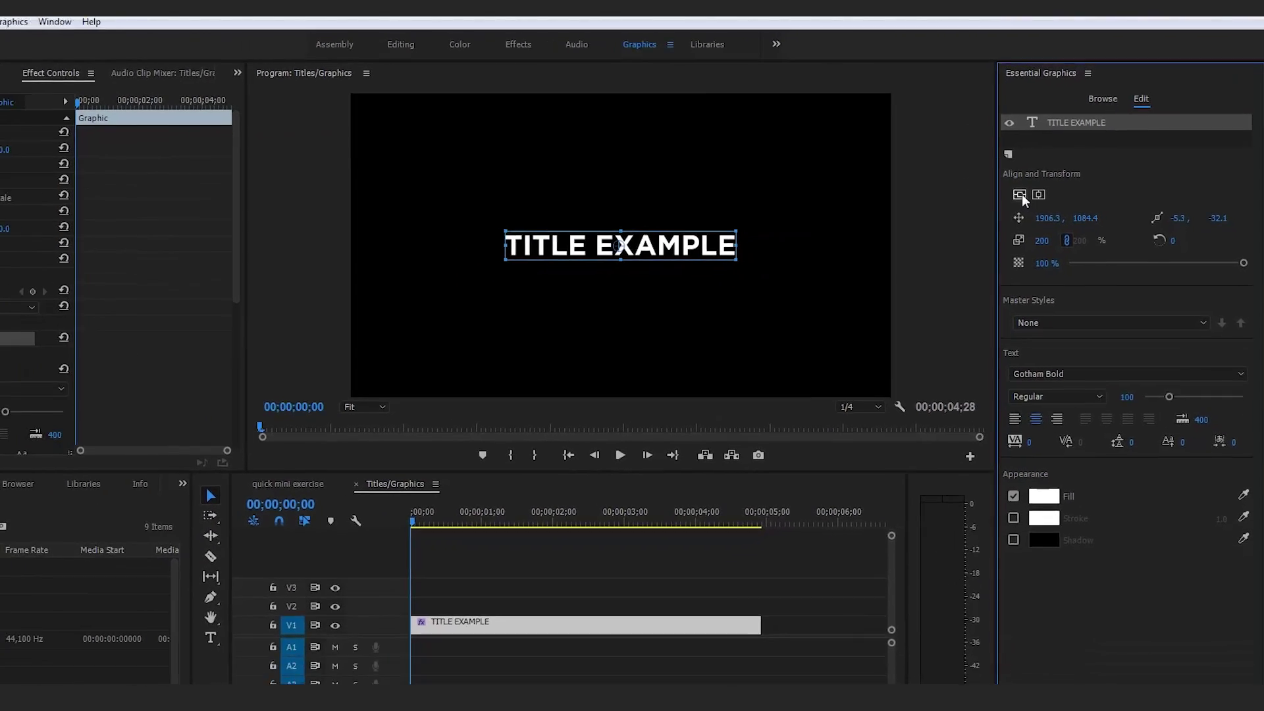
pyautogui.moveTo(690, 245); pyautogui.dragTo(903, 334)
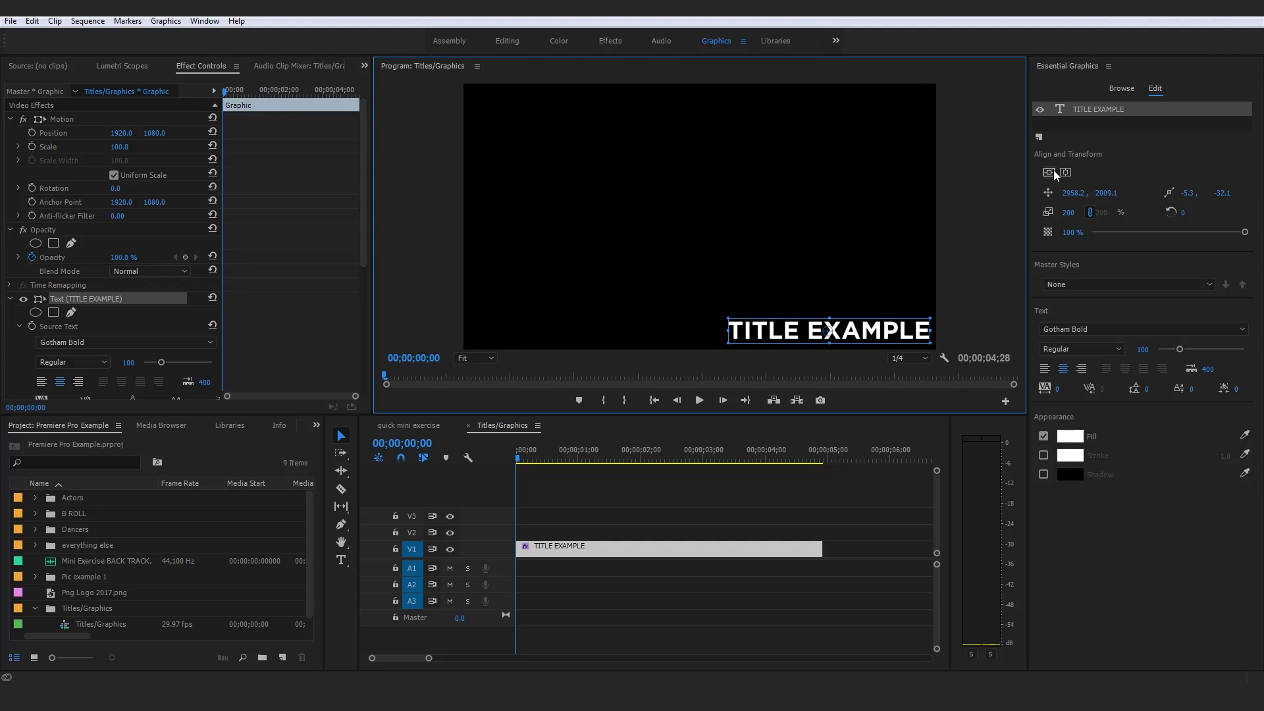
pyautogui.click(1050, 173)
pyautogui.click(1066, 172)
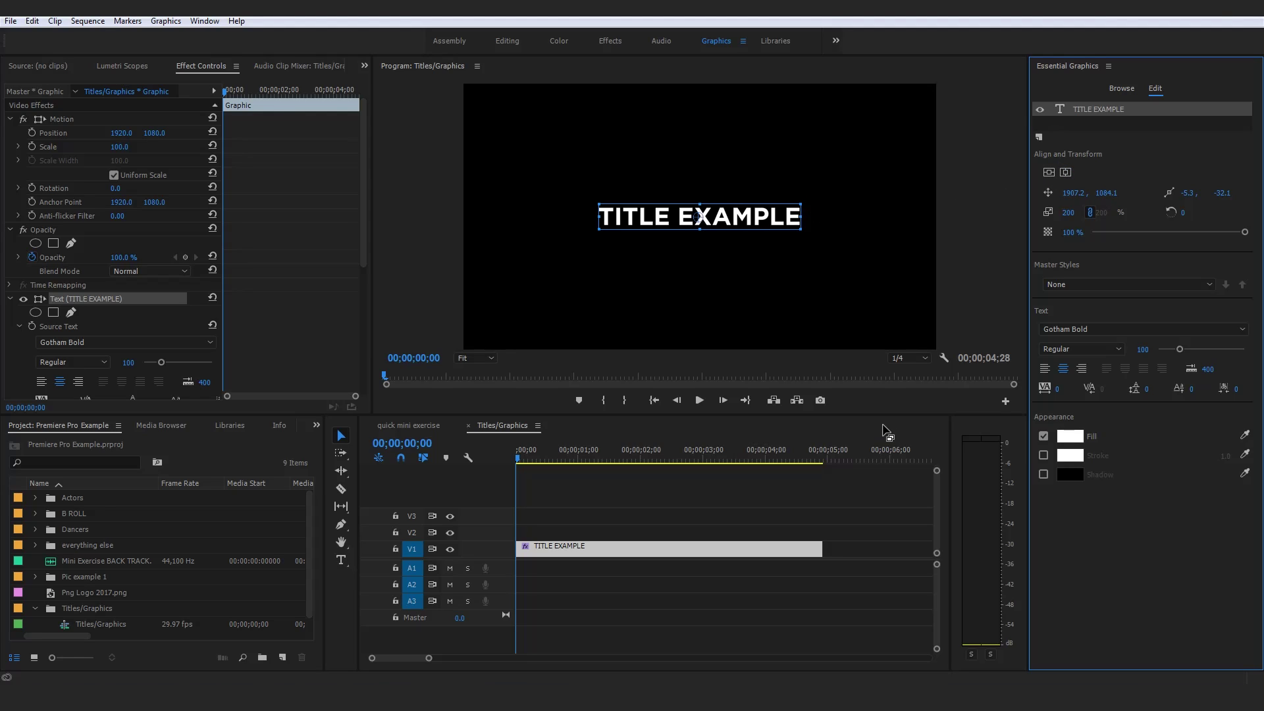
# - Try shifting the title graphic horizontally and vertically through its Motion Position values, restoring the original position after each shift
pyautogui.click(848, 516)
pyautogui.click(735, 545)
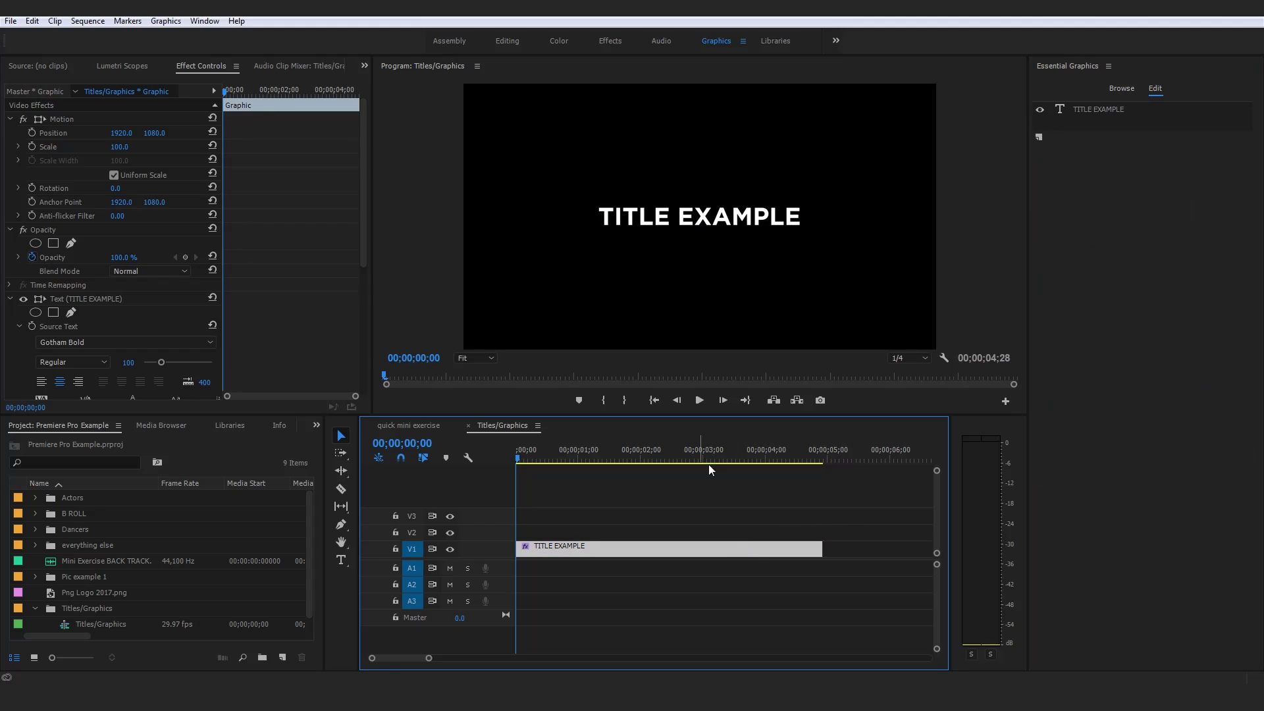
pyautogui.click(736, 224)
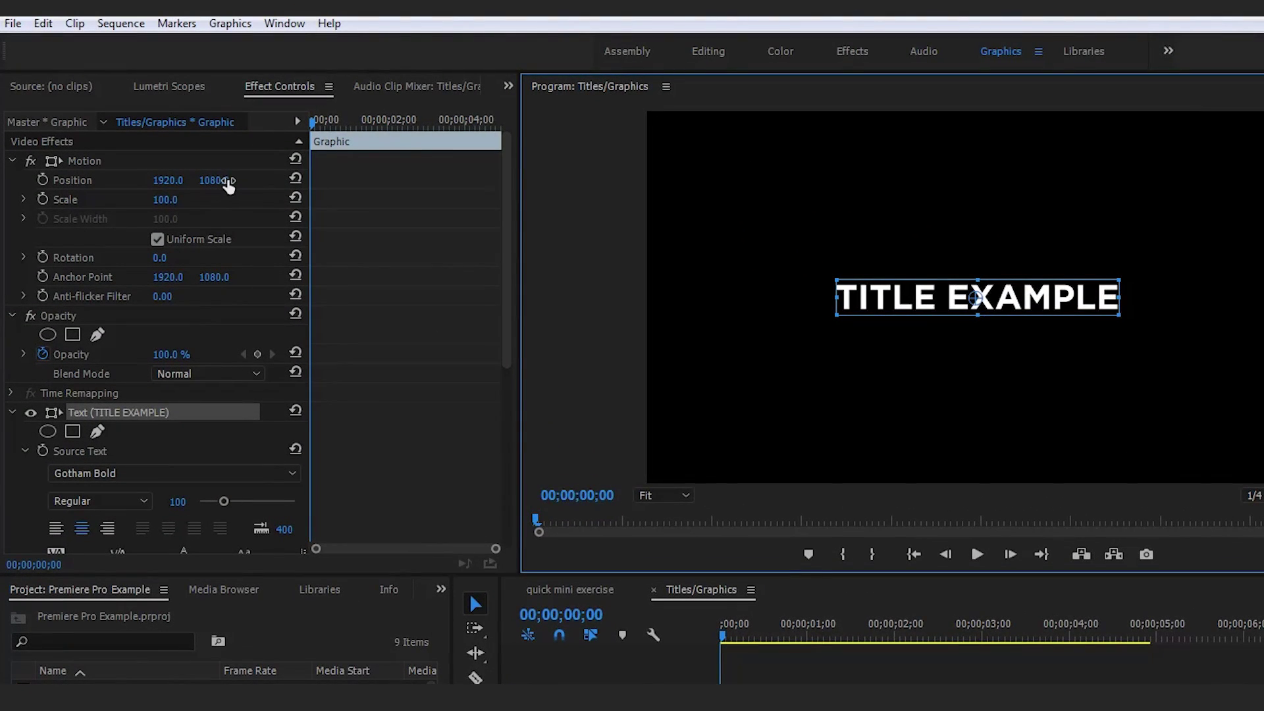
pyautogui.click(166, 184)
pyautogui.moveTo(214, 179); pyautogui.dragTo(421, 180)
pyautogui.hotkey('ctrl', 'z')
pyautogui.moveTo(168, 180)
pyautogui.mouseDown()
pyautogui.moveTo(191, 180)
pyautogui.moveTo(149, 180)
pyautogui.moveTo(168, 180)
pyautogui.mouseUp()
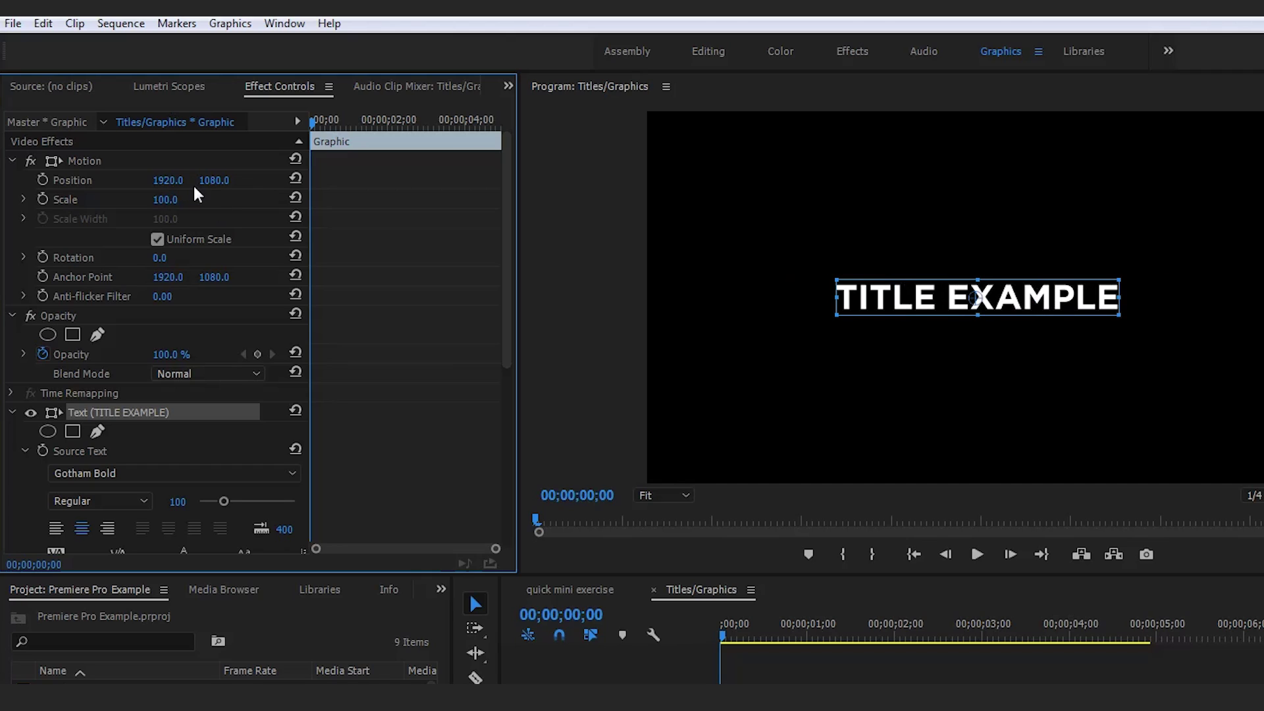
pyautogui.moveTo(173, 179); pyautogui.dragTo(118, 179)
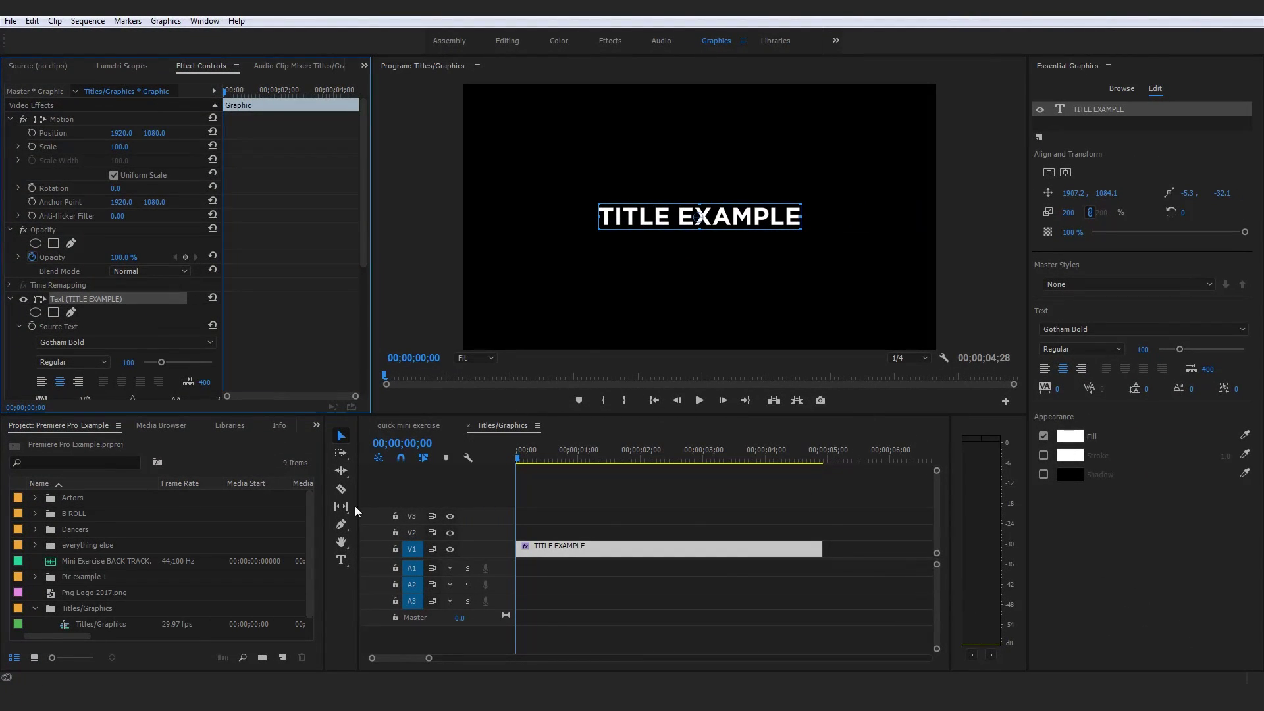
# - Change the fill colour of the whole title text to red using the Type tool and the colour picker
pyautogui.press('t')
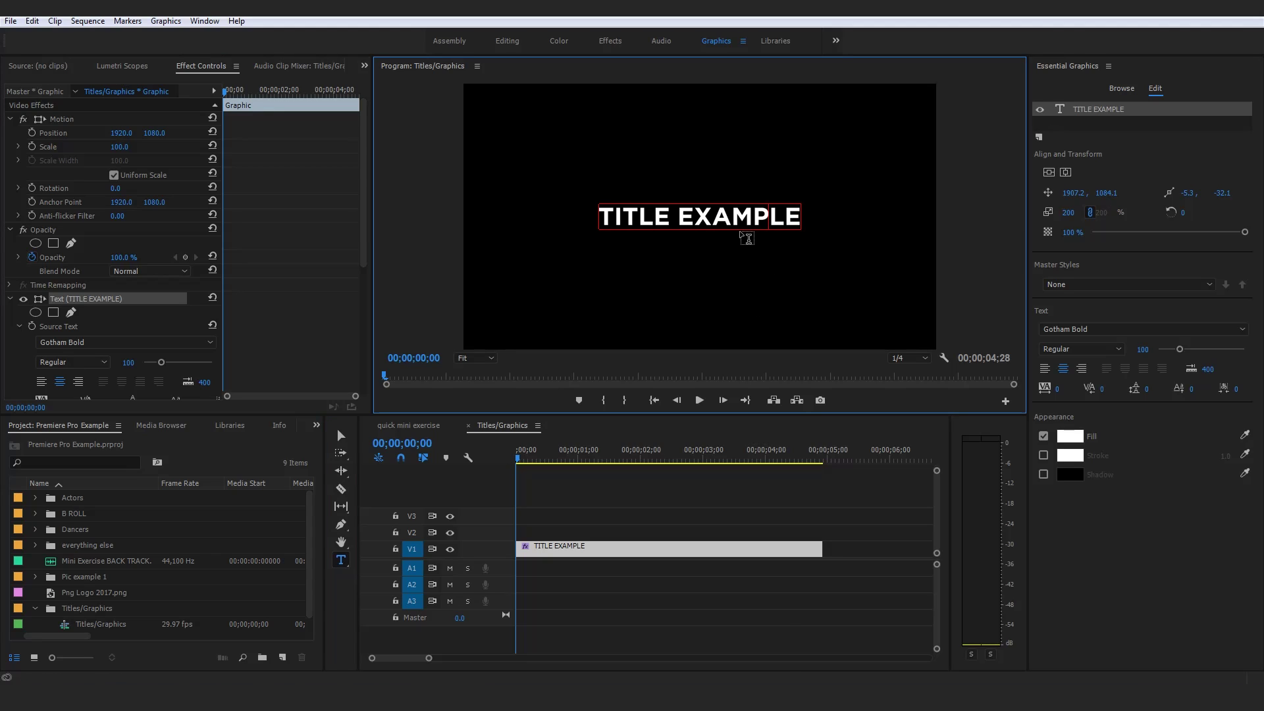
pyautogui.hotkey('ctrl', 'a')
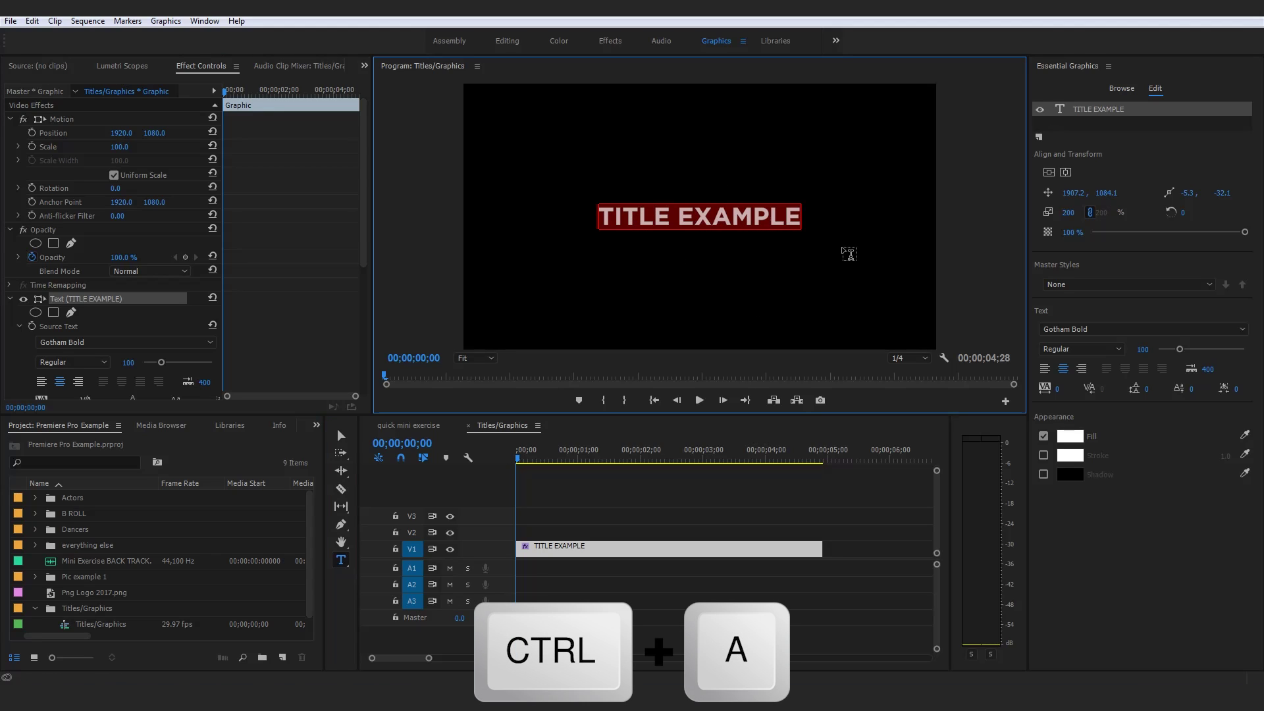
pyautogui.click(1113, 351)
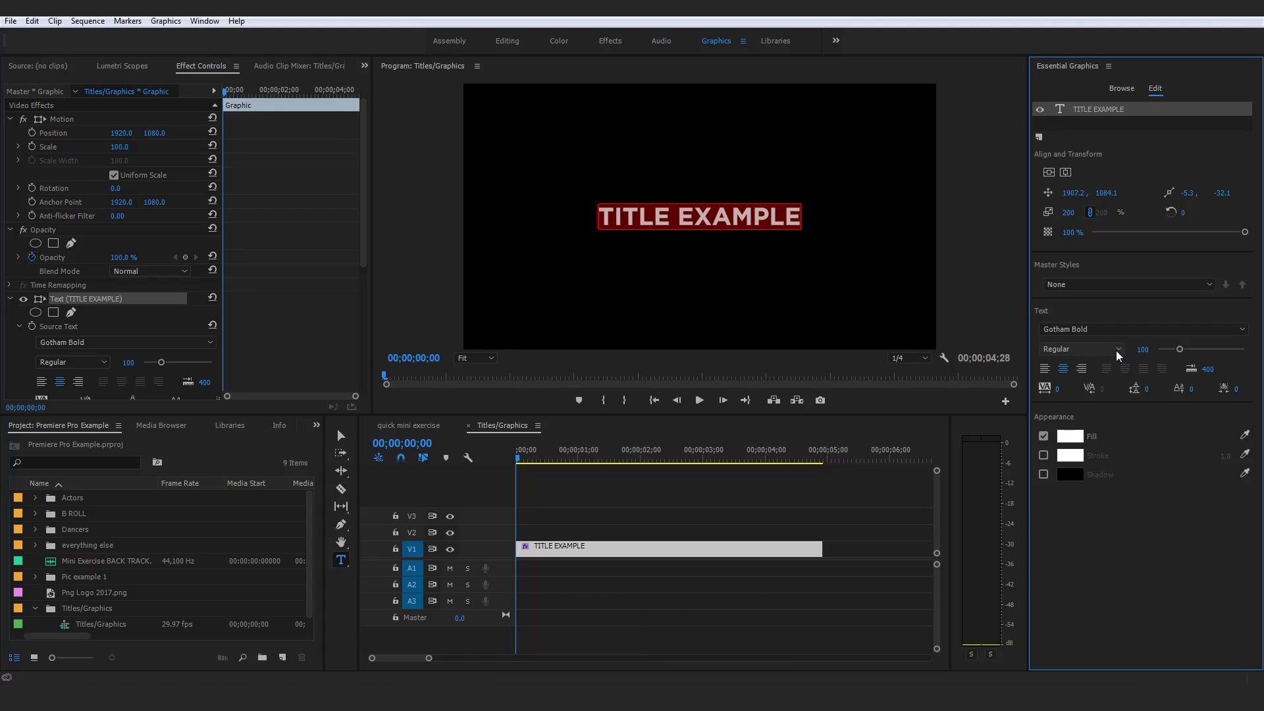
pyautogui.click(1073, 442)
pyautogui.click(621, 379)
pyautogui.click(652, 452)
pyautogui.click(777, 278)
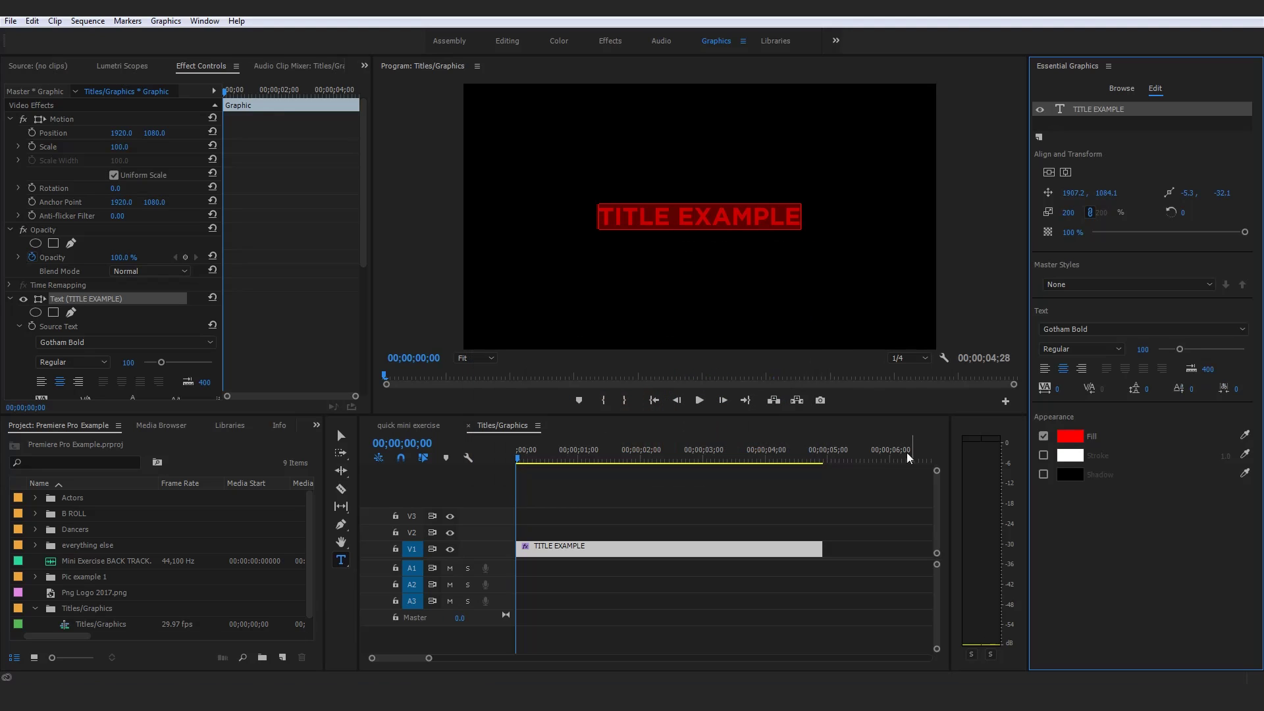
pyautogui.click(895, 494)
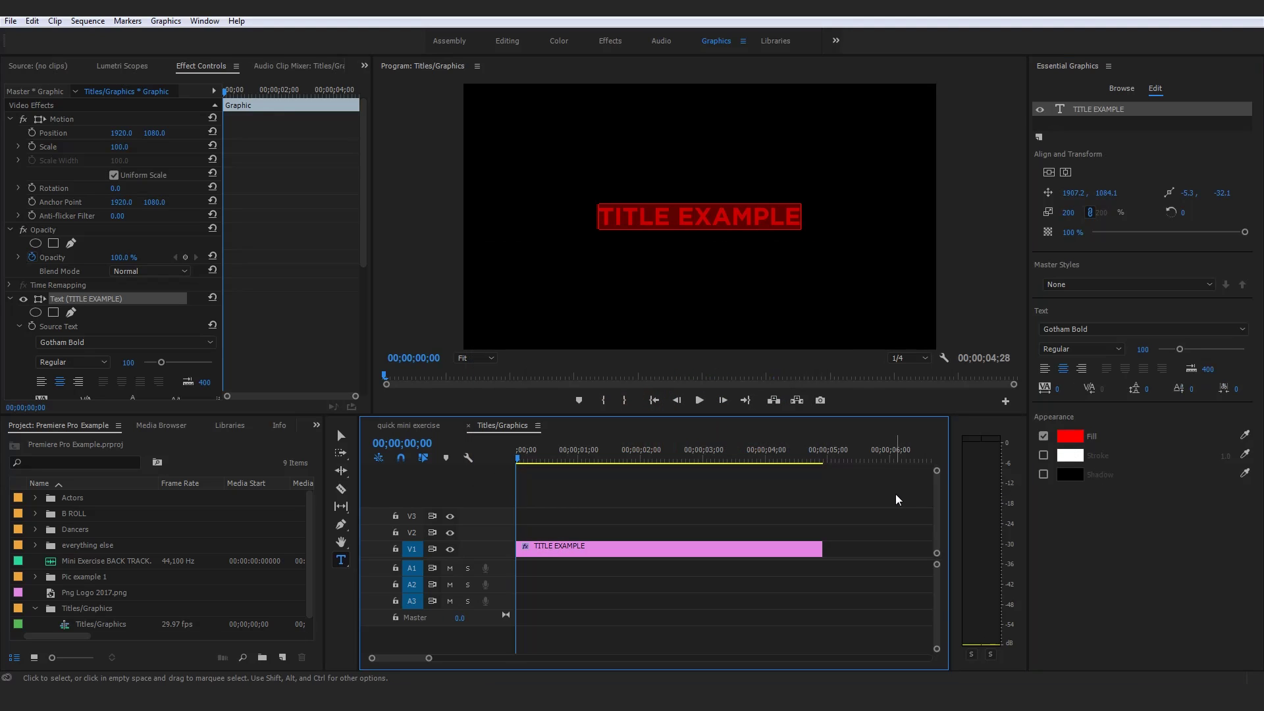
# - Try adding a white stroke with a width of 100 while only the text cursor is placed inside the title
pyautogui.click(767, 220)
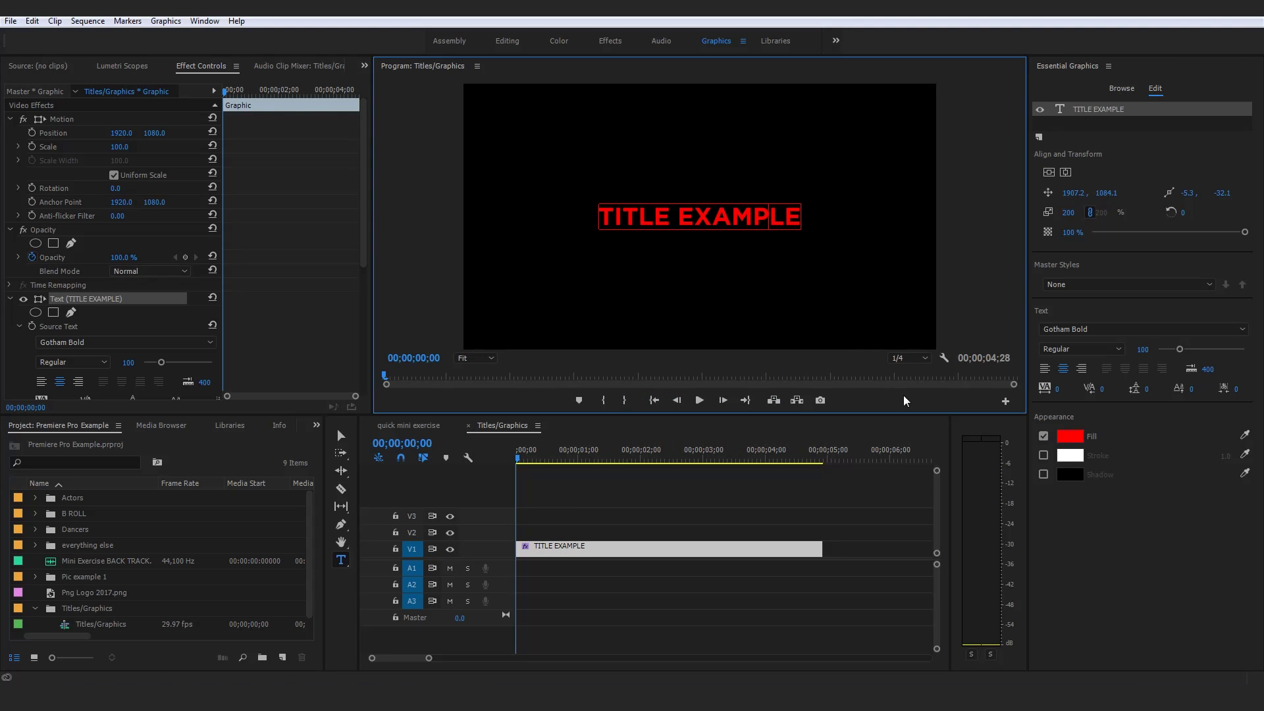
pyautogui.click(1130, 557)
pyautogui.click(1043, 456)
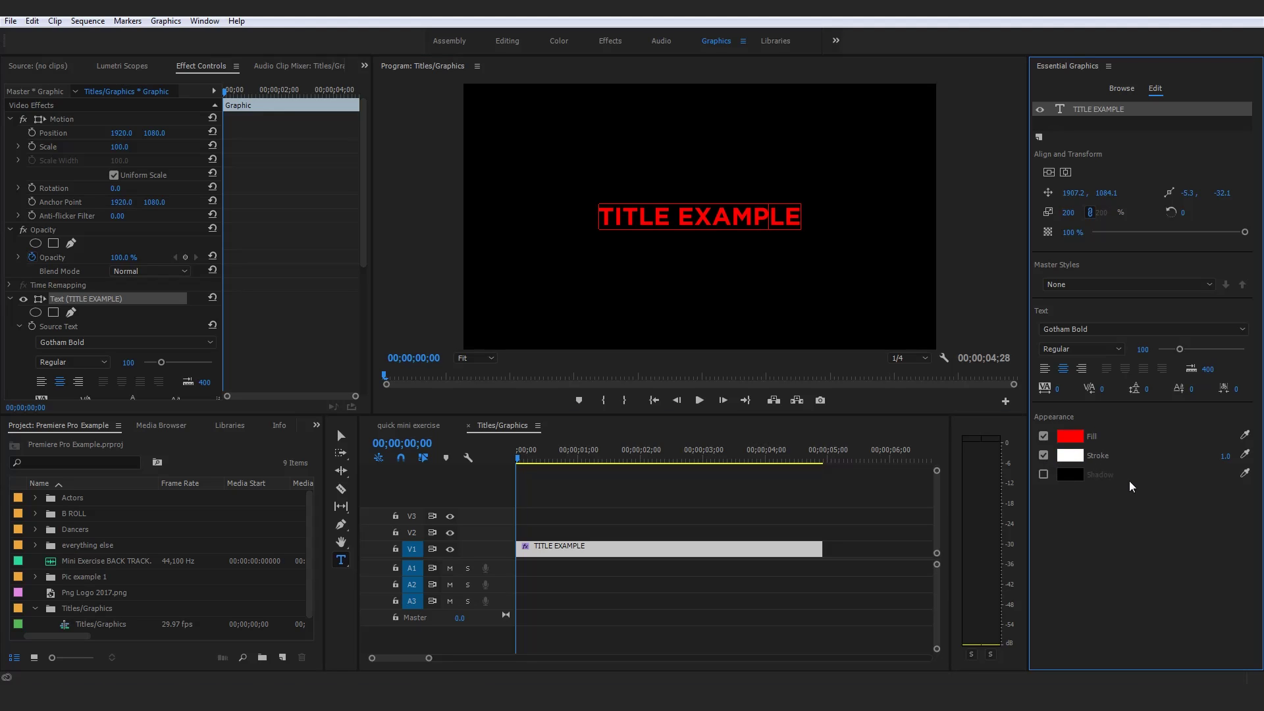
pyautogui.click(1043, 456)
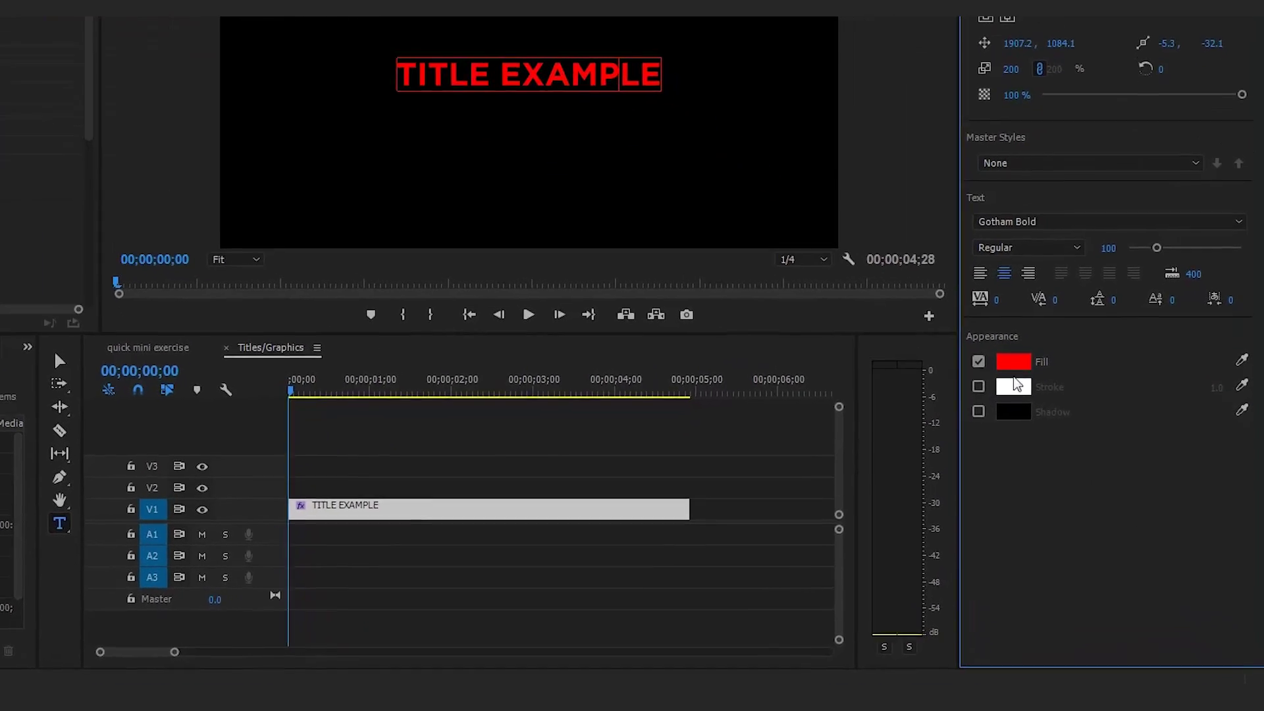
pyautogui.click(959, 366)
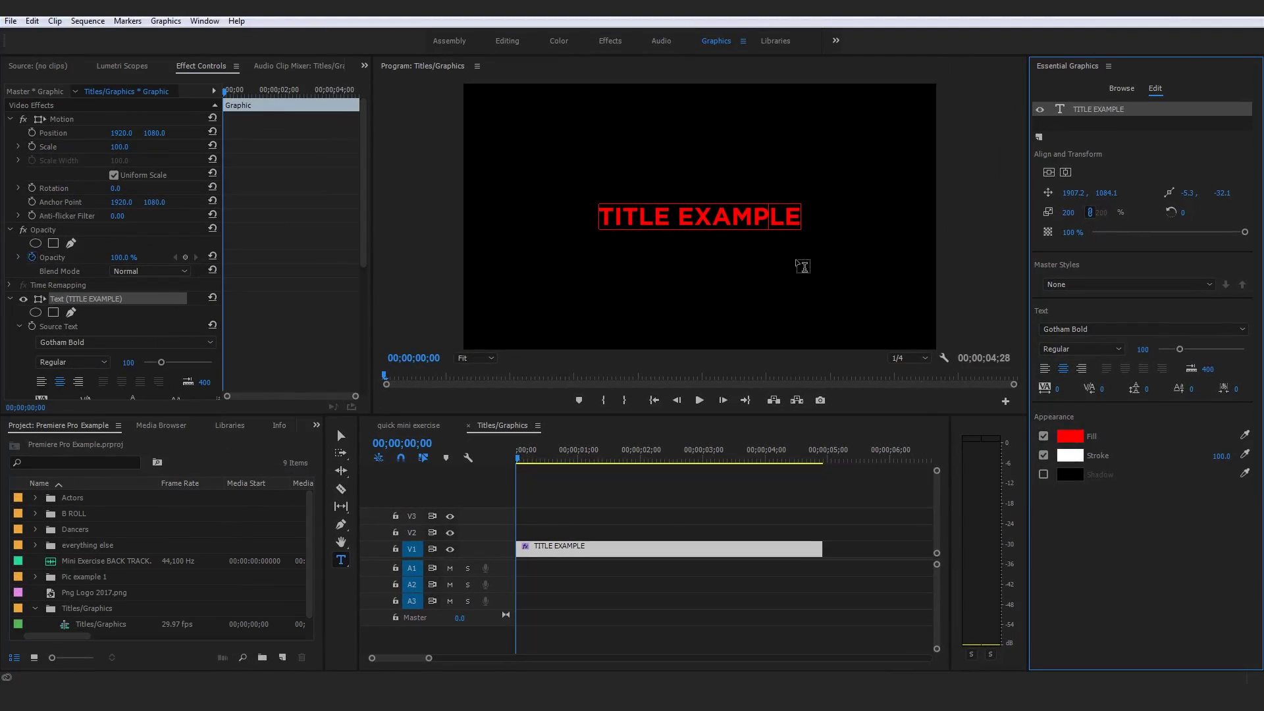
# - Apply a white stroke with a width of 14 to the whole title text and deselect the title
pyautogui.click(1044, 454)
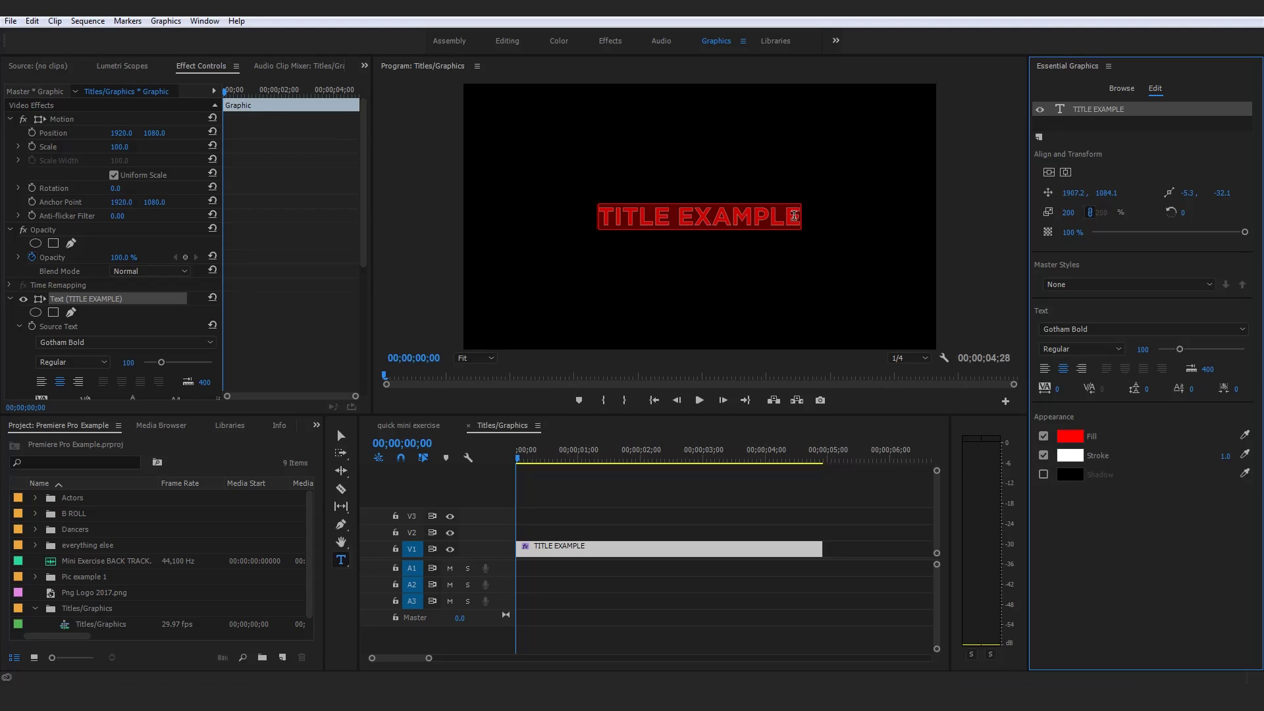
pyautogui.click(733, 227)
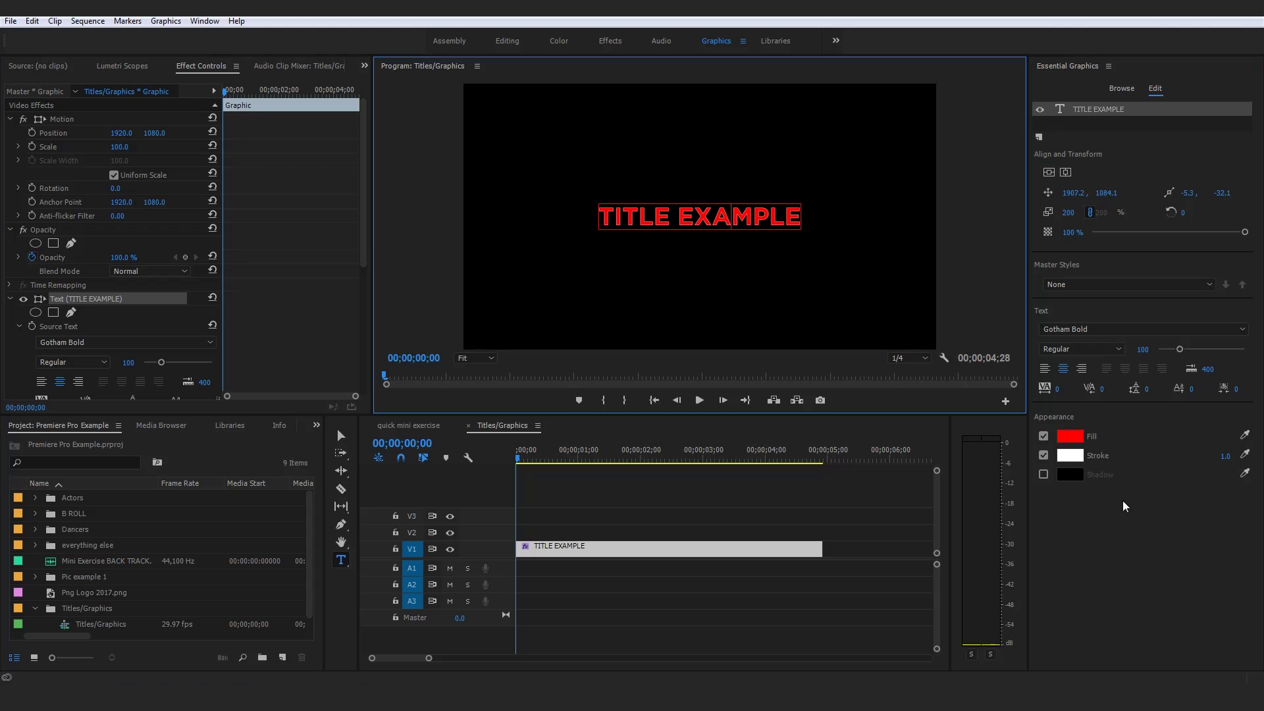
pyautogui.click(1225, 456)
pyautogui.write('14')
pyautogui.press('Return')
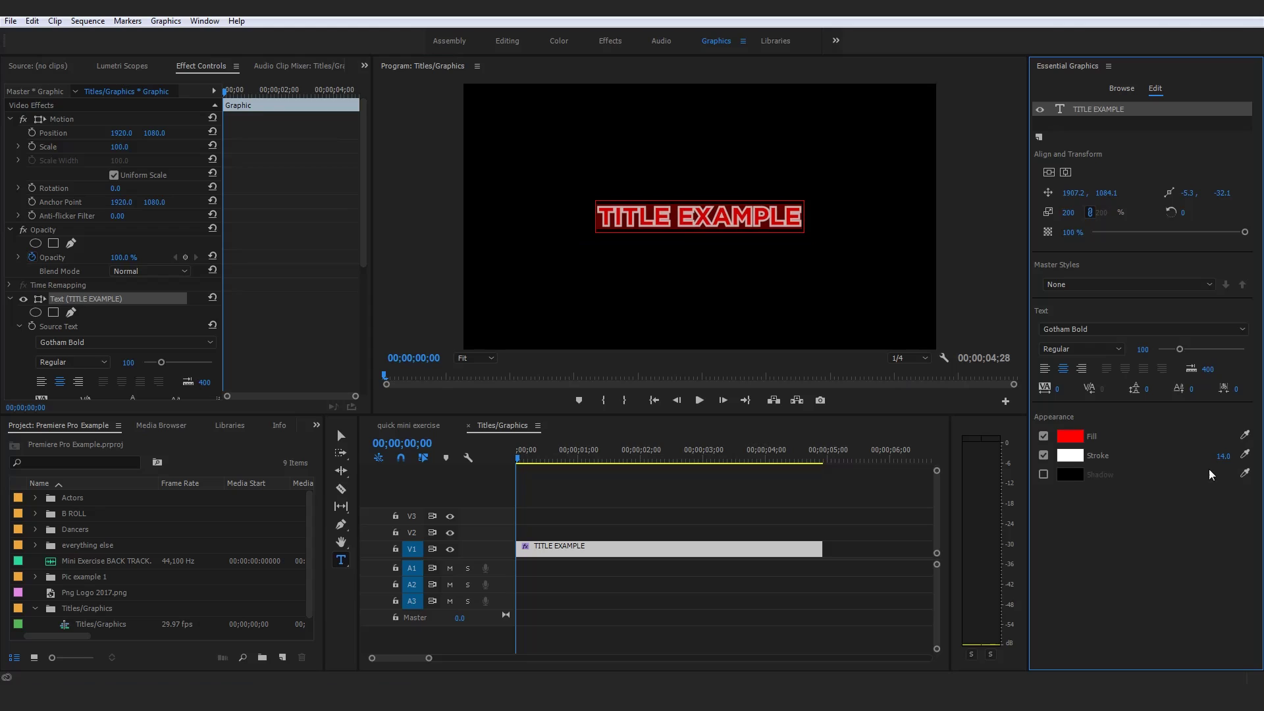
pyautogui.click(811, 530)
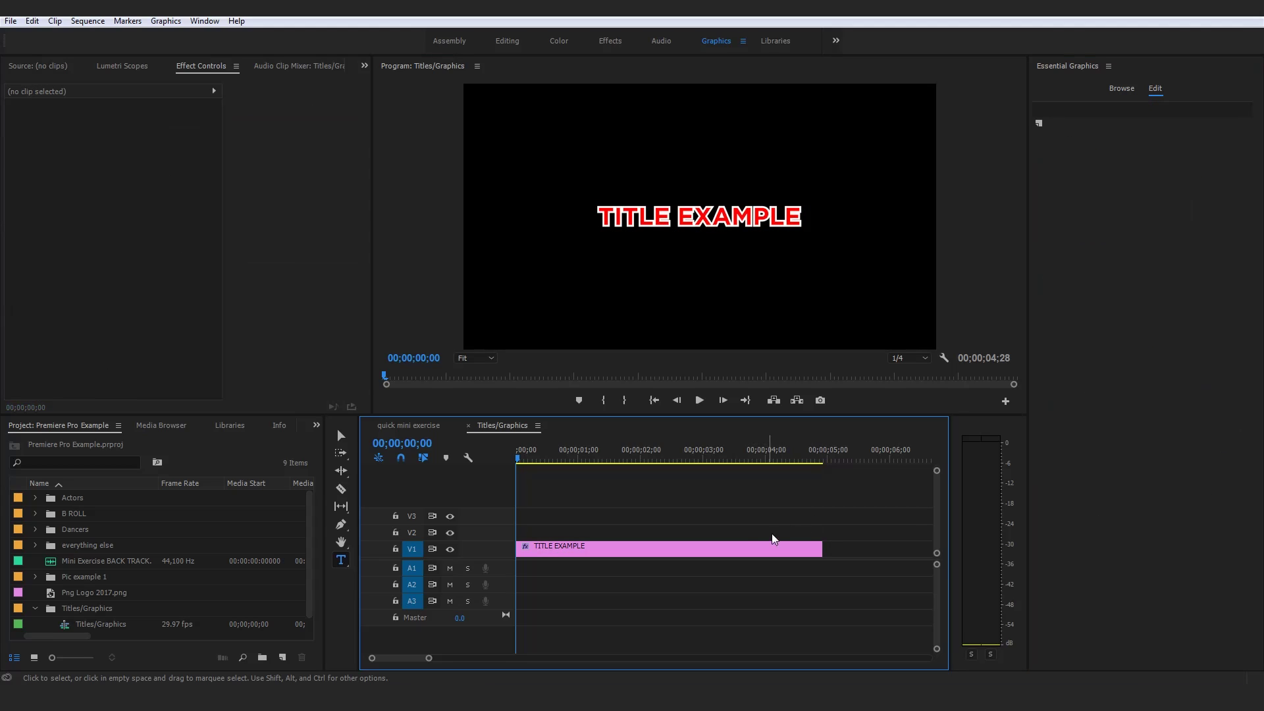
pyautogui.click(751, 547)
pyautogui.click(771, 207)
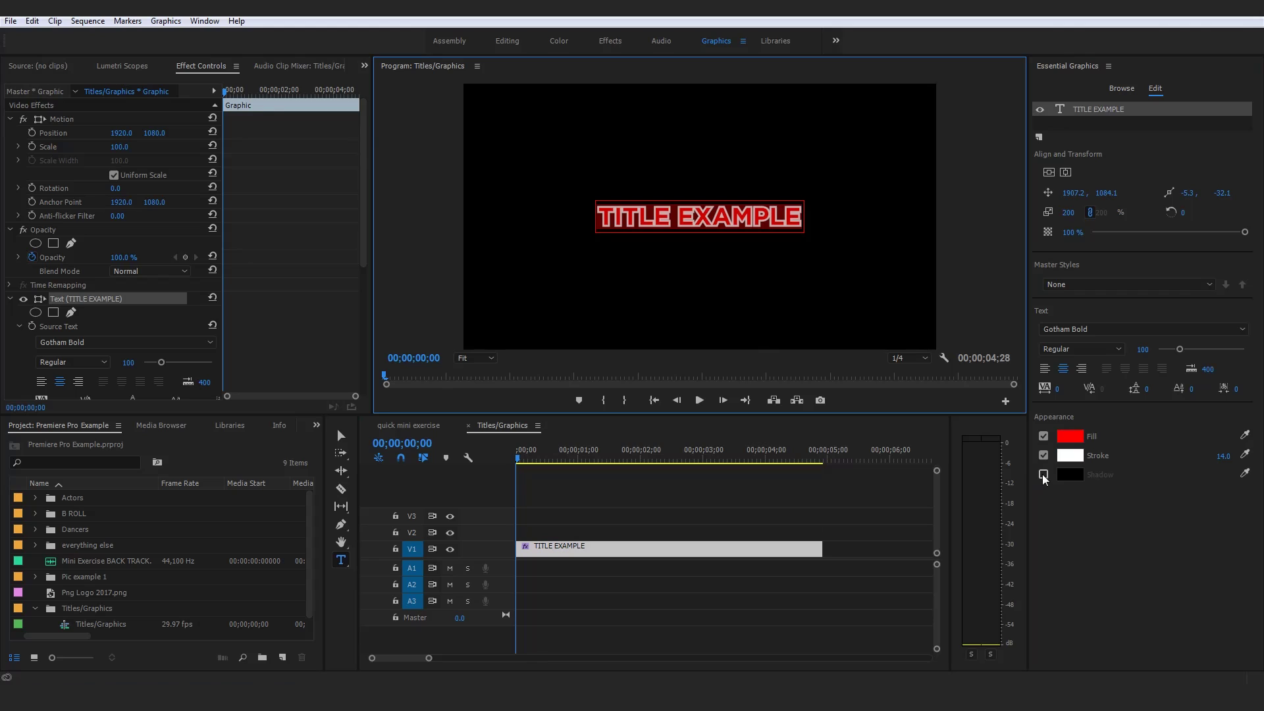
pyautogui.click(840, 480)
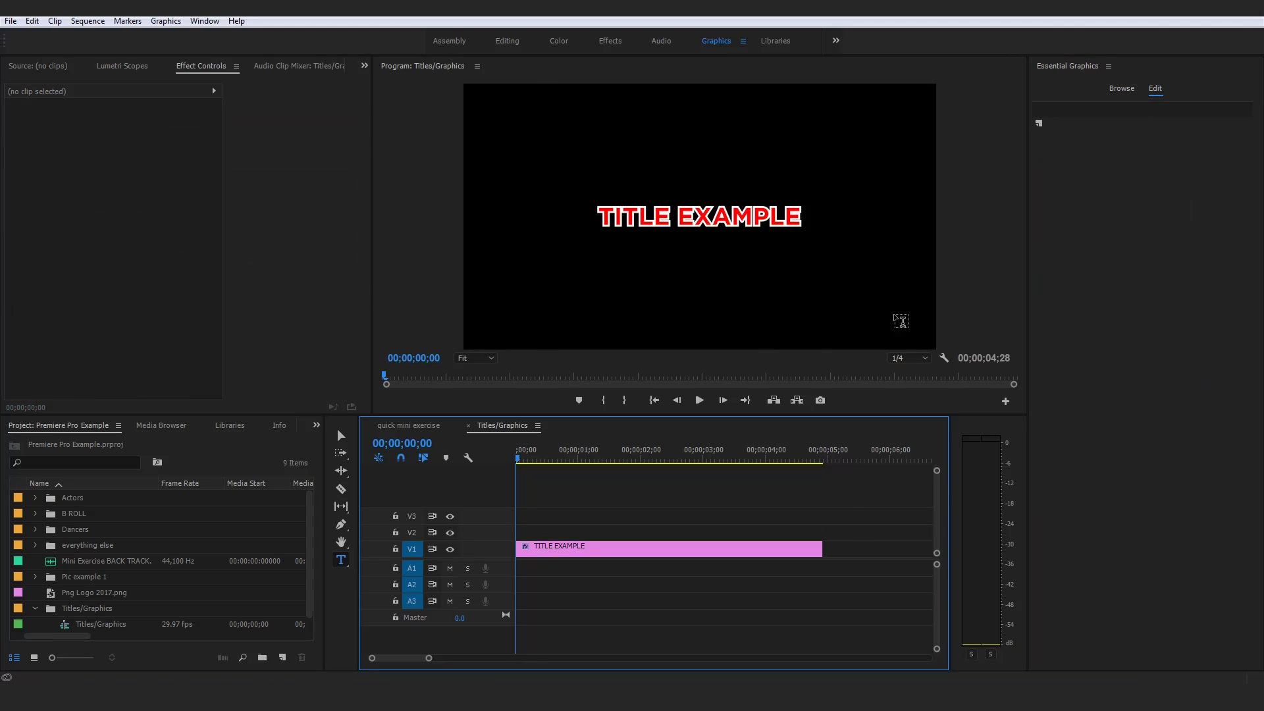
# - Enlarge the whole title text to font size 231, centre it horizontally and vertically in the frame, and deselect it
pyautogui.click(753, 548)
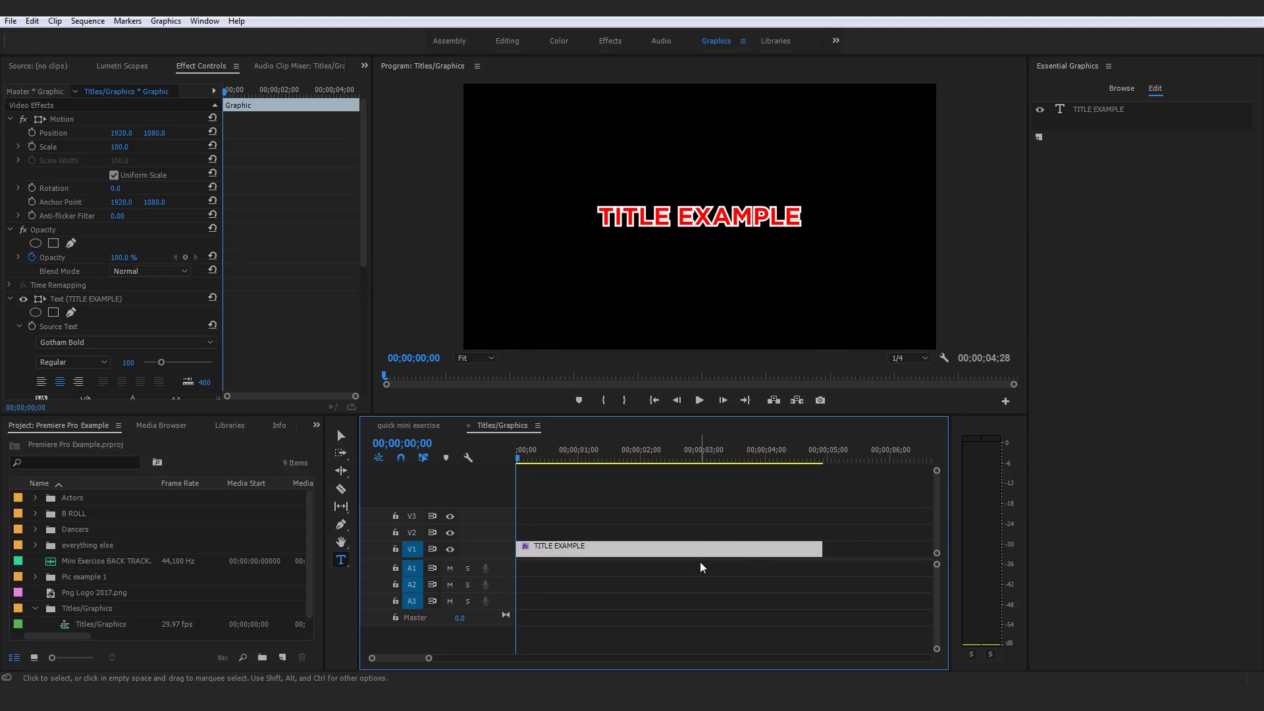
pyautogui.click(736, 208)
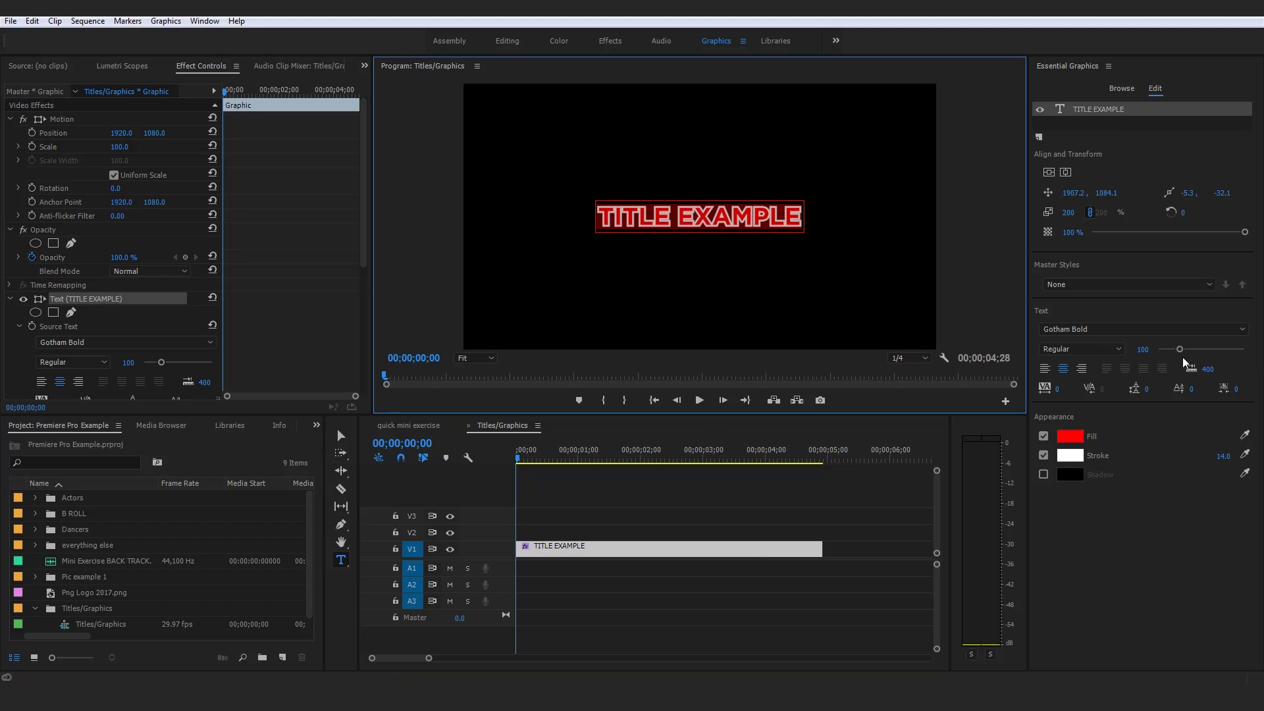
pyautogui.moveTo(1182, 351); pyautogui.dragTo(1184, 351)
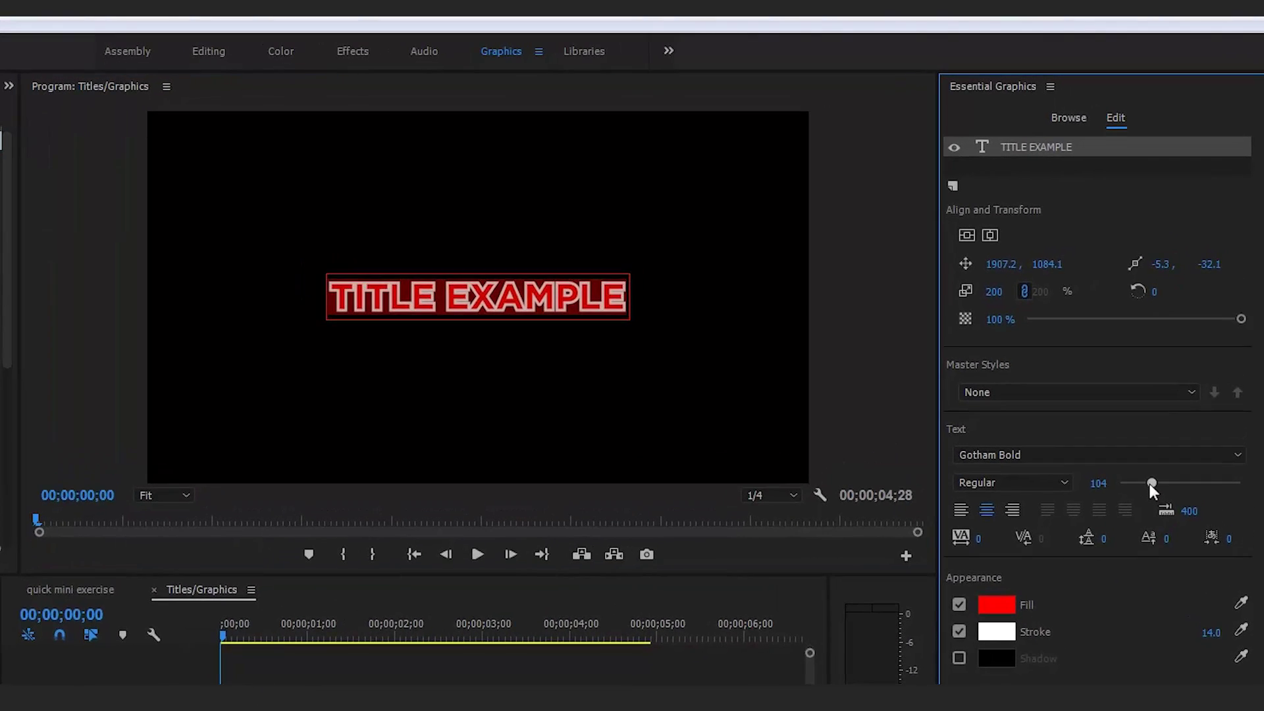
pyautogui.moveTo(1155, 483); pyautogui.dragTo(1188, 485)
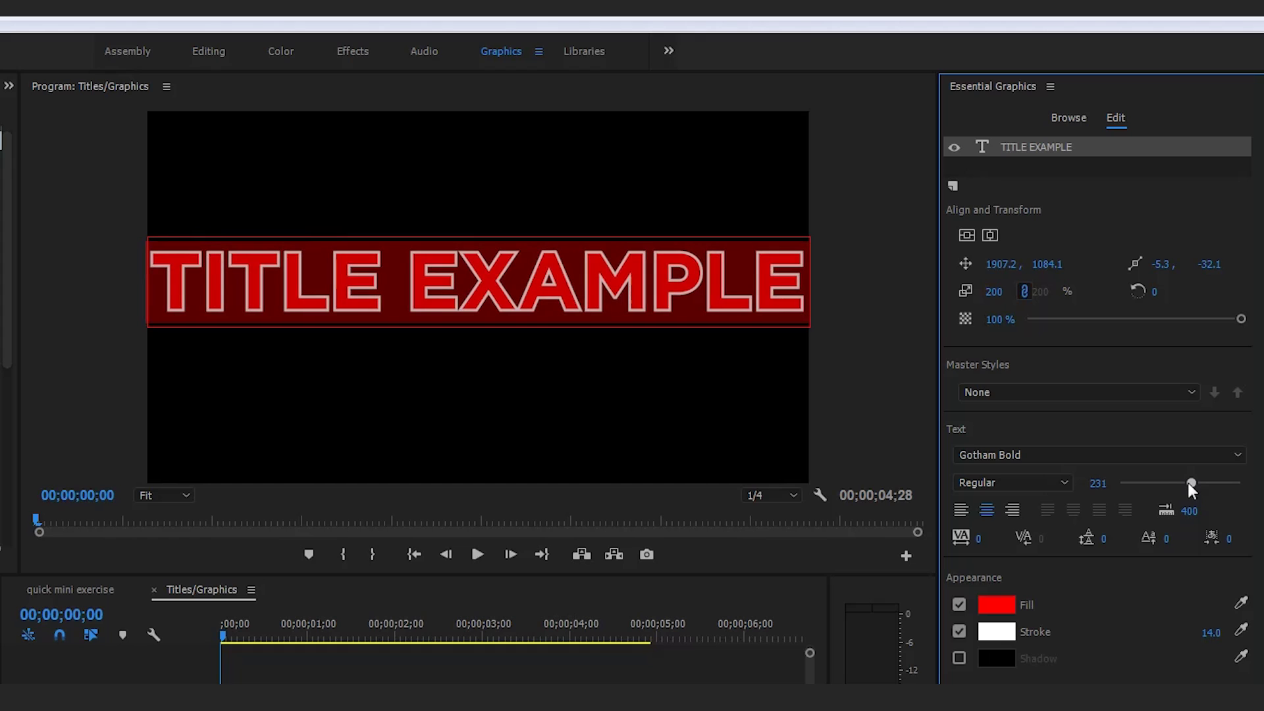
pyautogui.click(990, 235)
pyautogui.click(967, 236)
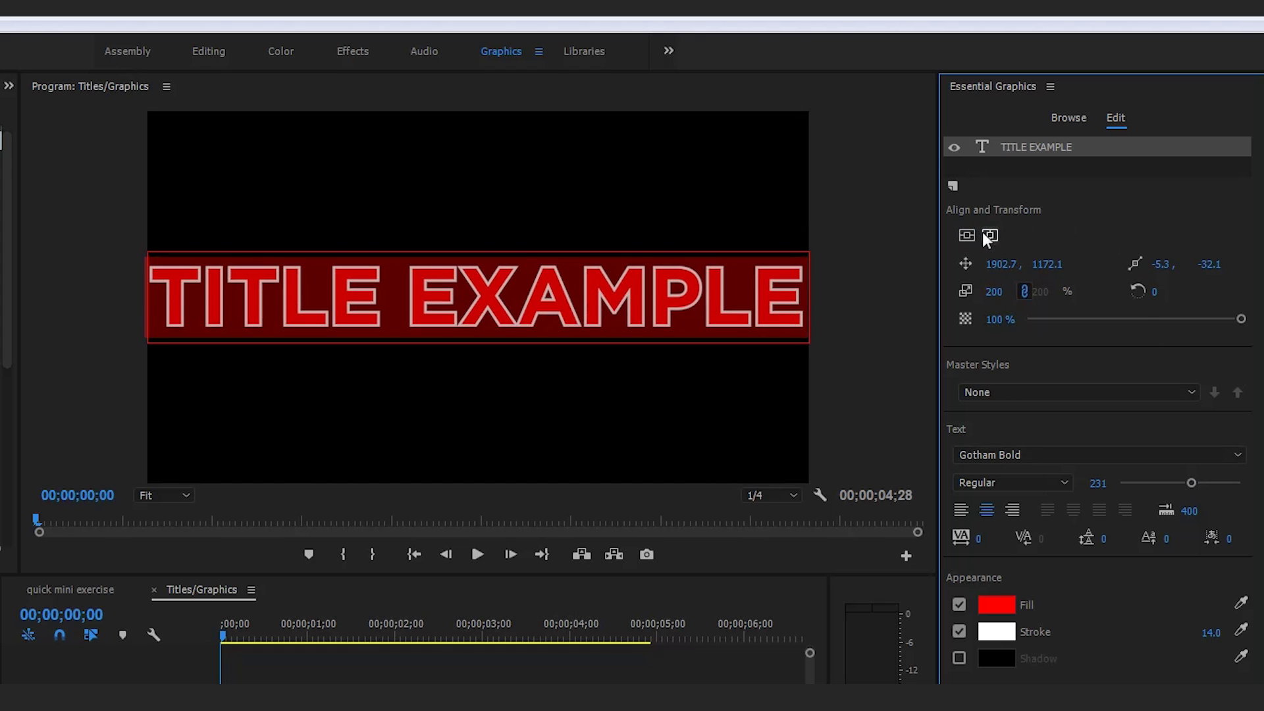
pyautogui.click(764, 704)
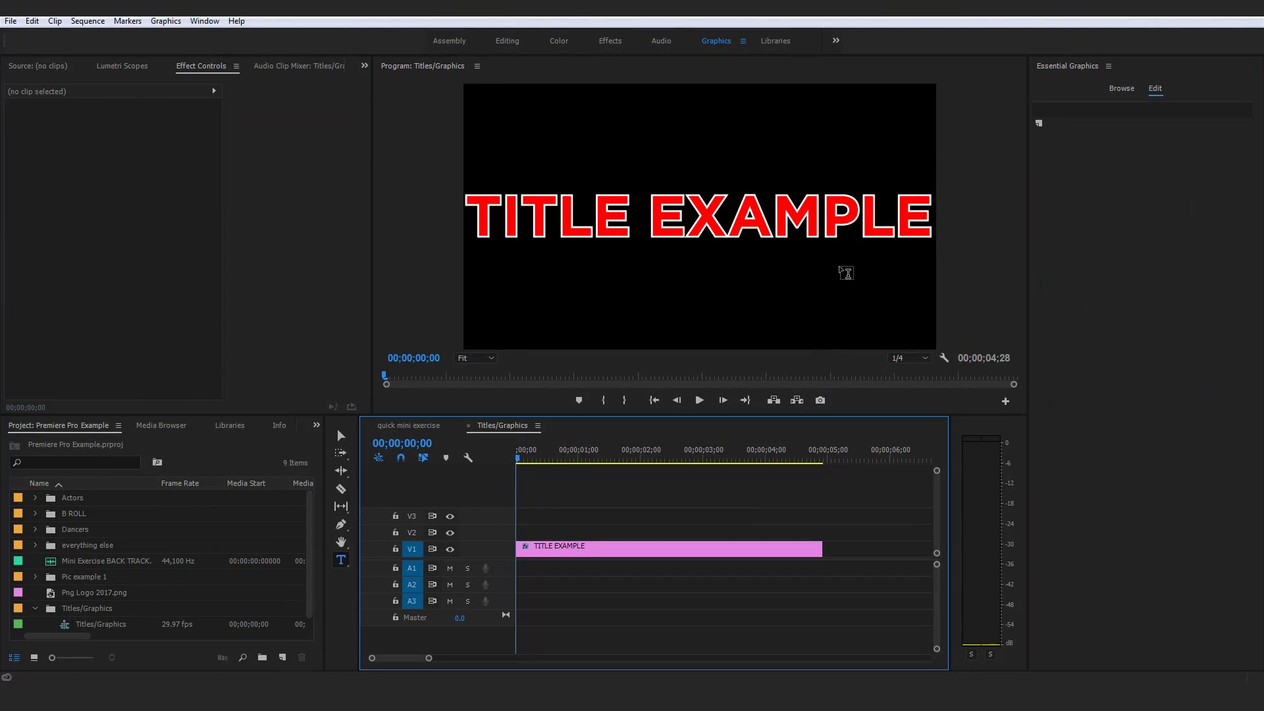
# - Reduce the title's font size to 207, recentre it horizontally and vertically in the frame, and deselect it
pyautogui.click(868, 198)
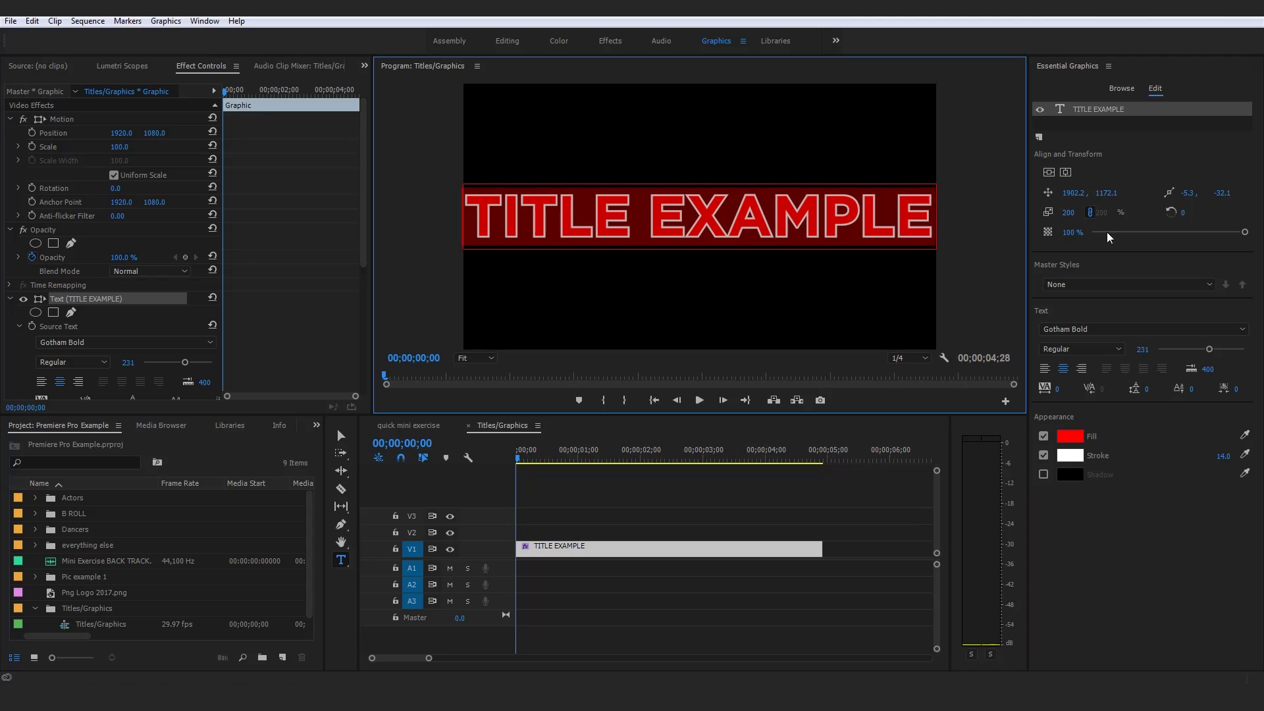
pyautogui.moveTo(1210, 349); pyautogui.dragTo(1202, 354)
pyautogui.click(1065, 171)
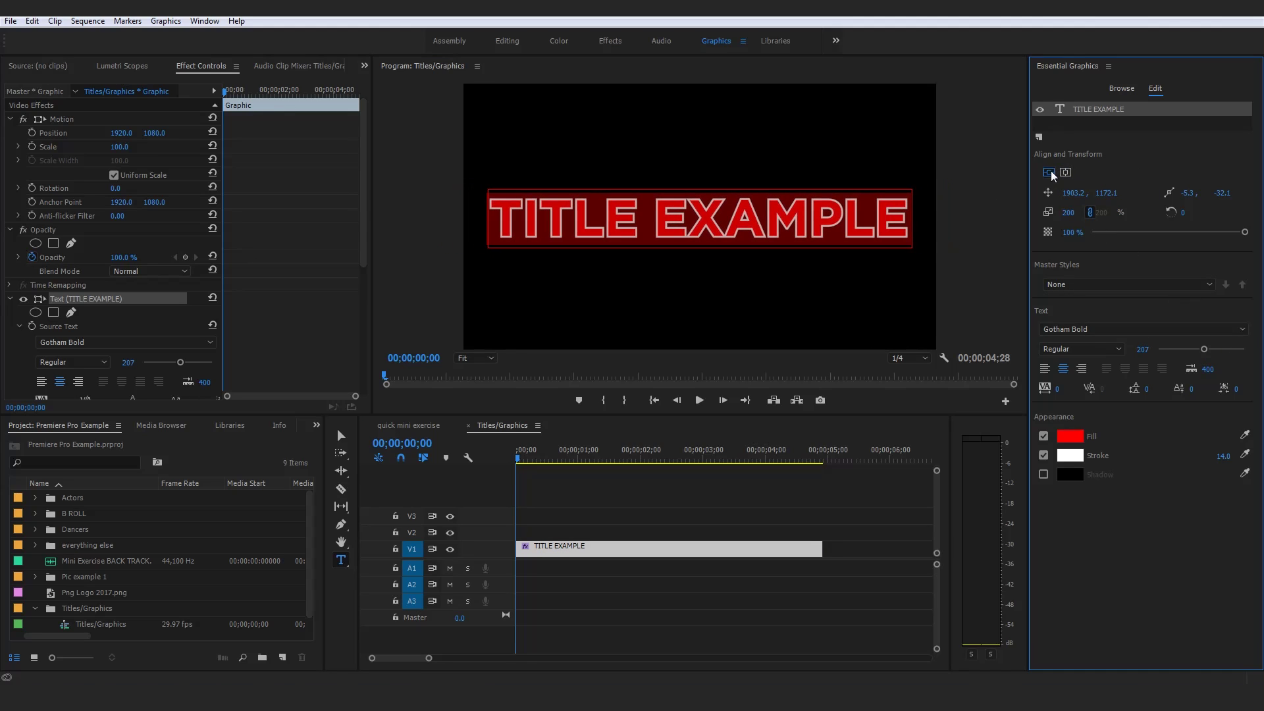
pyautogui.click(1049, 172)
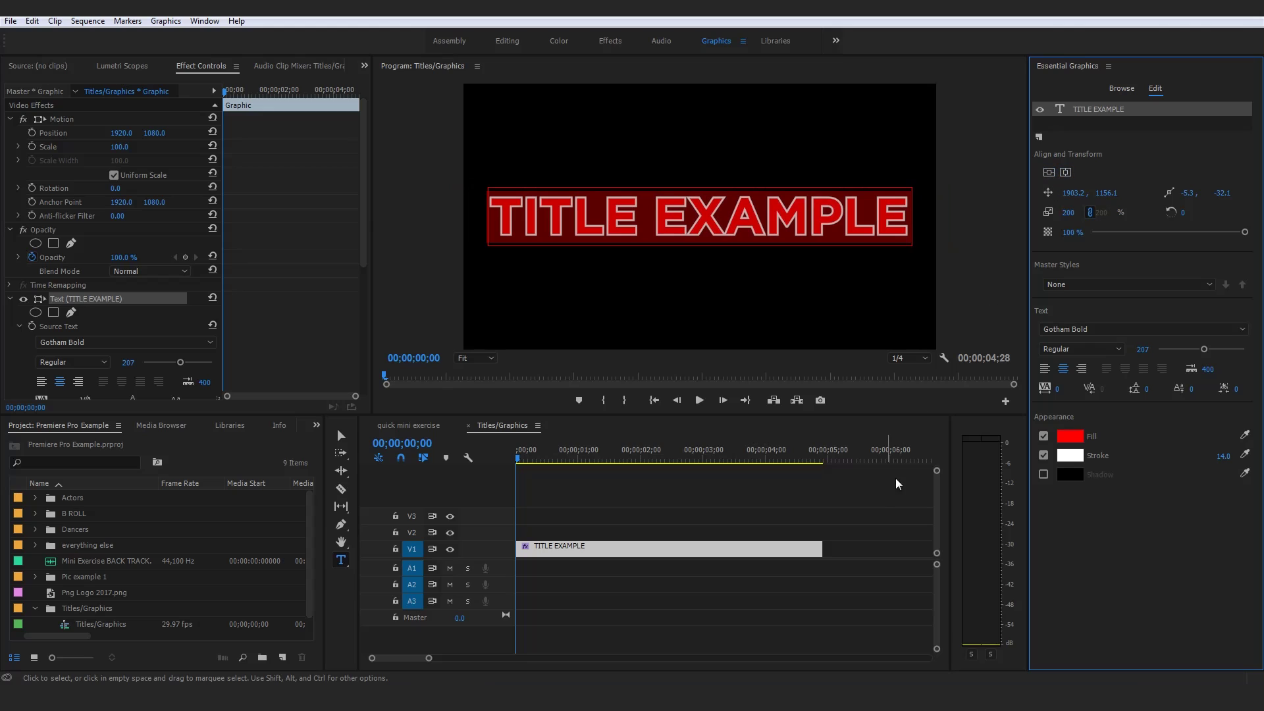
pyautogui.click(880, 496)
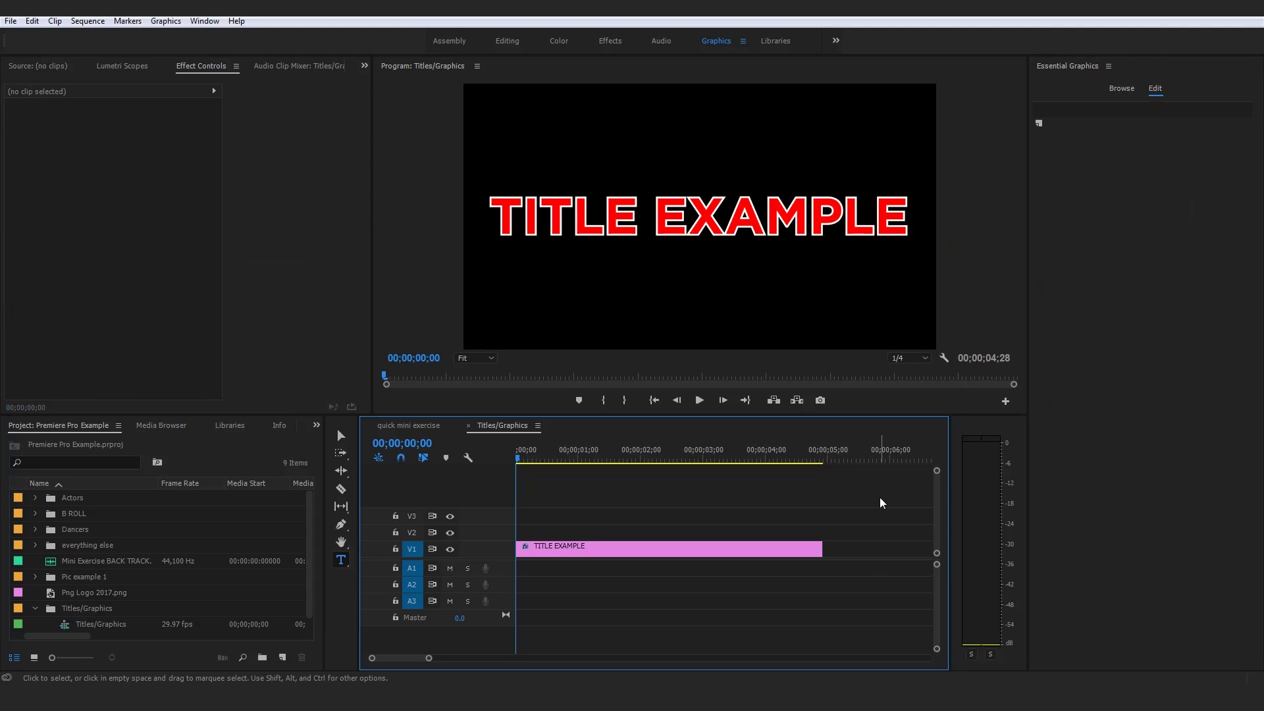
# - Select the whole title text in the frame and reduce its font size to 140
pyautogui.doubleClick(762, 203)
pyautogui.hotkey('ctrl', 'a')
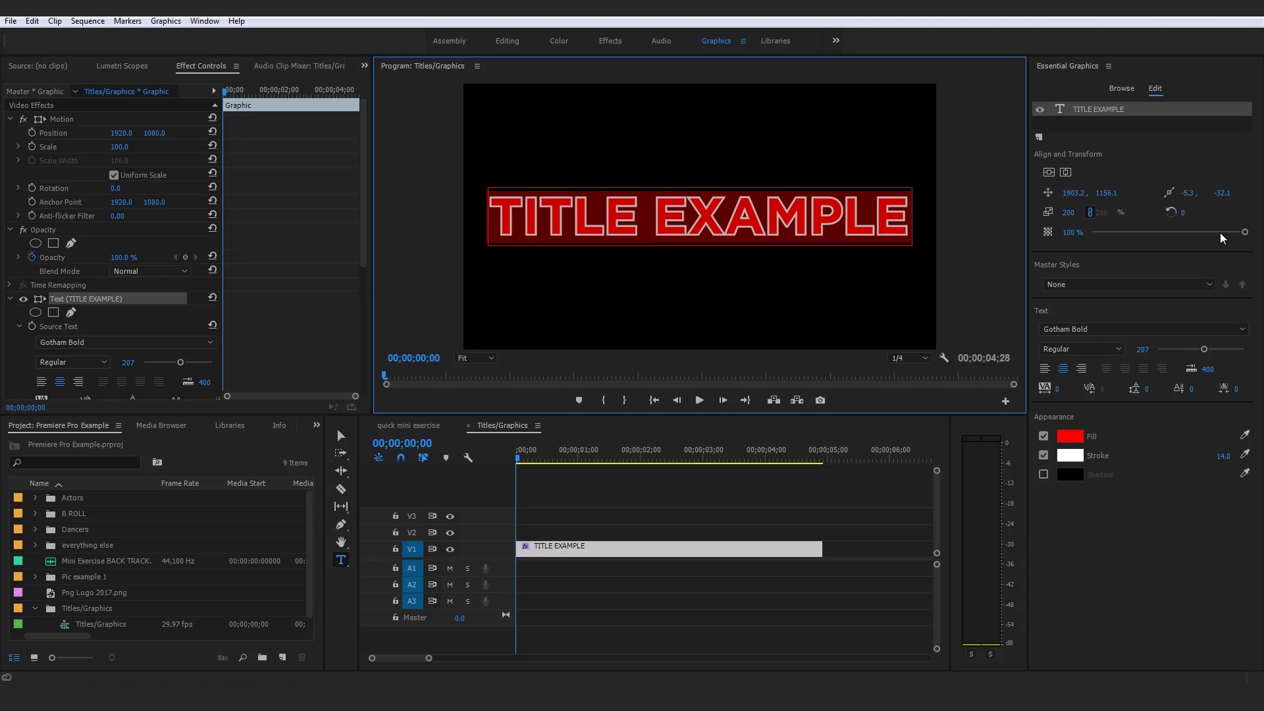
pyautogui.moveTo(1206, 350); pyautogui.dragTo(1189, 349)
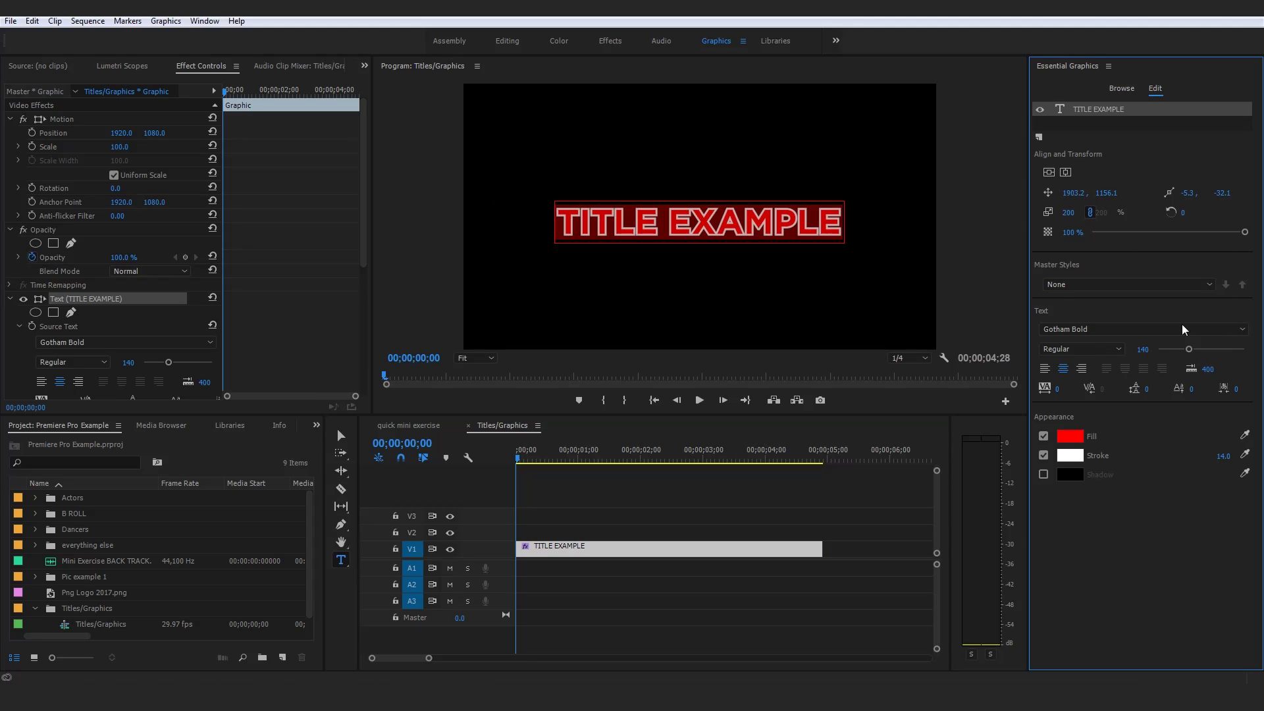
# - Try moving the title text to the lower-left corner of the frame and undo the move
pyautogui.press('v')
pyautogui.moveTo(790, 227); pyautogui.dragTo(710, 332)
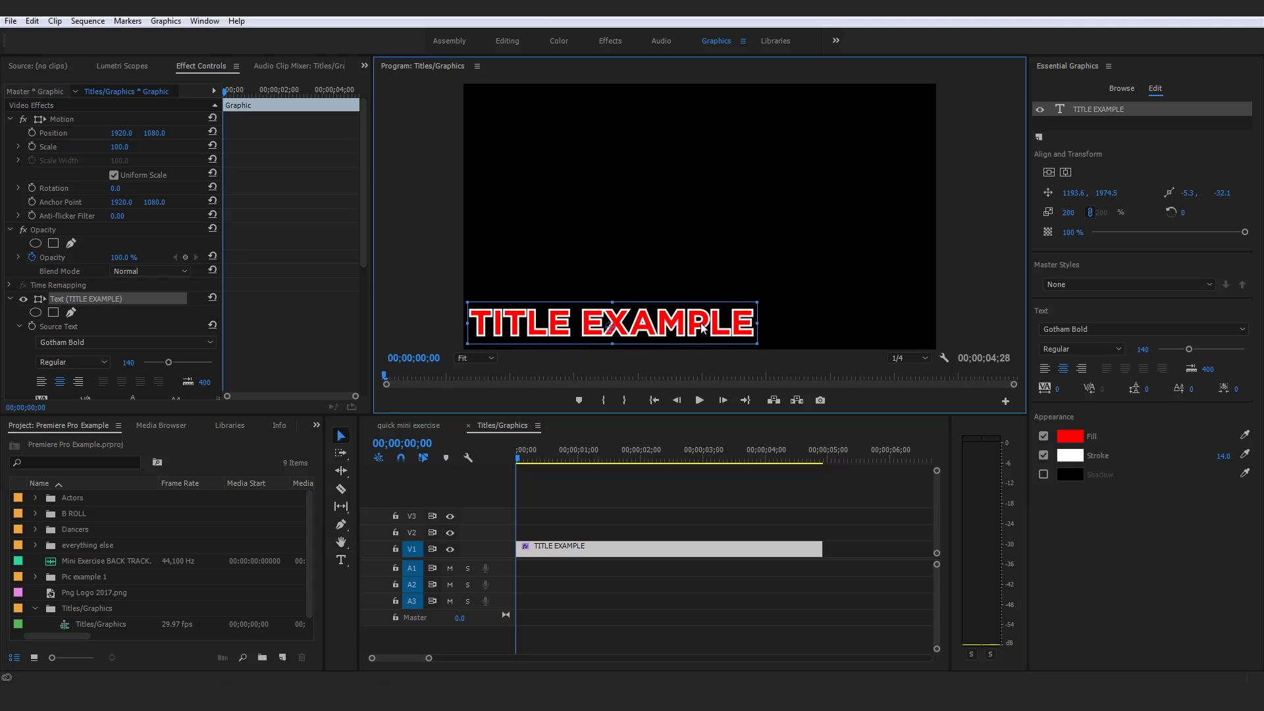
pyautogui.hotkey('ctrl', 'z')
pyautogui.click(824, 545)
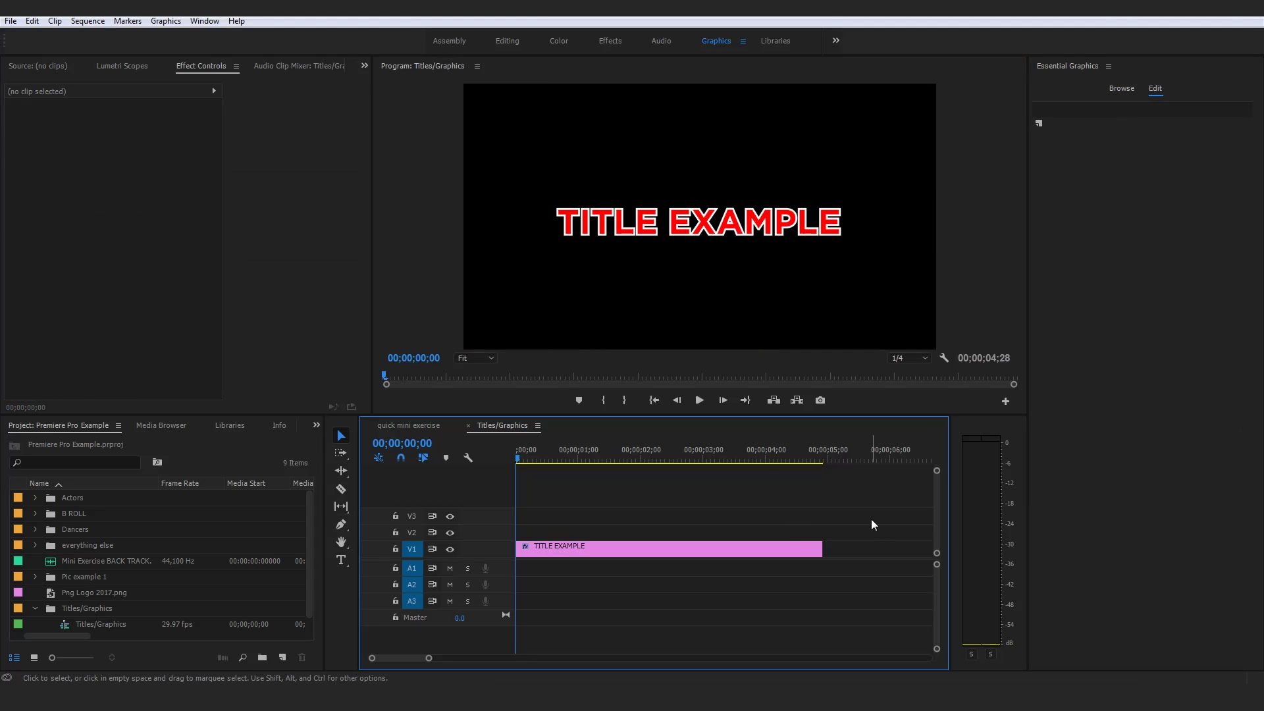
pyautogui.click(795, 219)
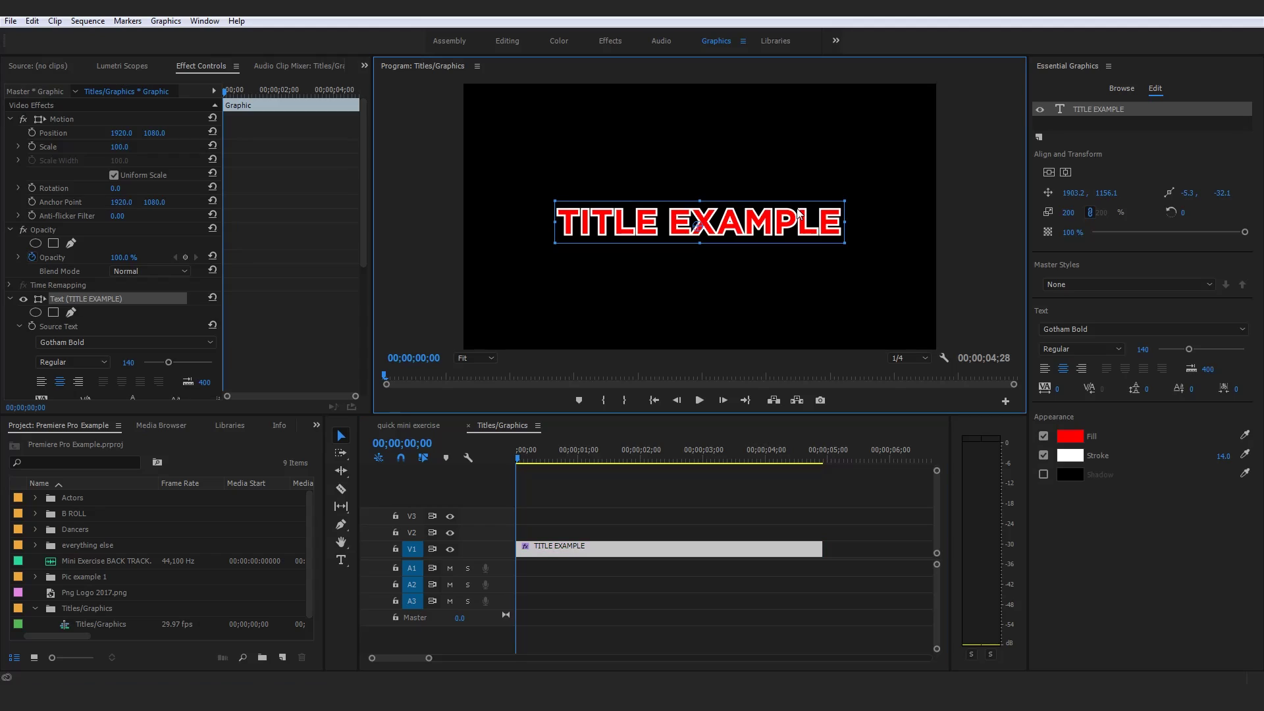
# - Delete the TITLE EXAMPLE graphic clip from the timeline
pyautogui.click(783, 507)
pyautogui.moveTo(729, 618); pyautogui.dragTo(661, 500)
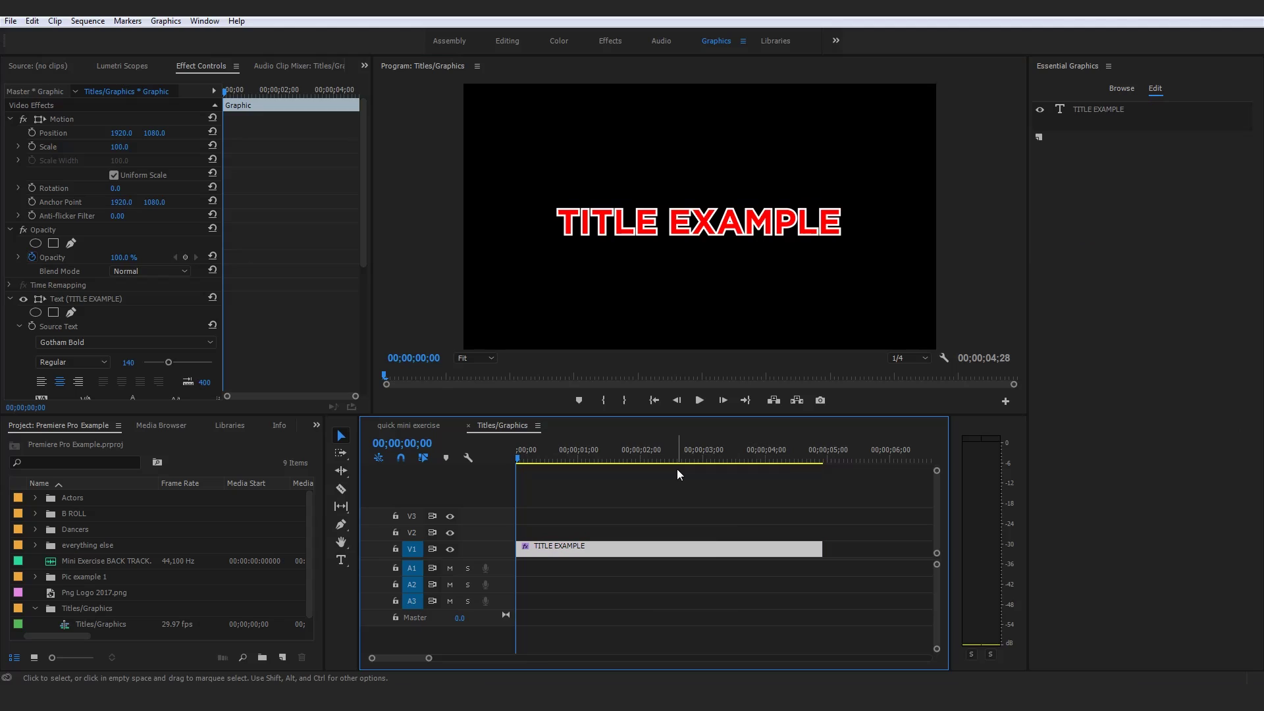
pyautogui.press('Delete')
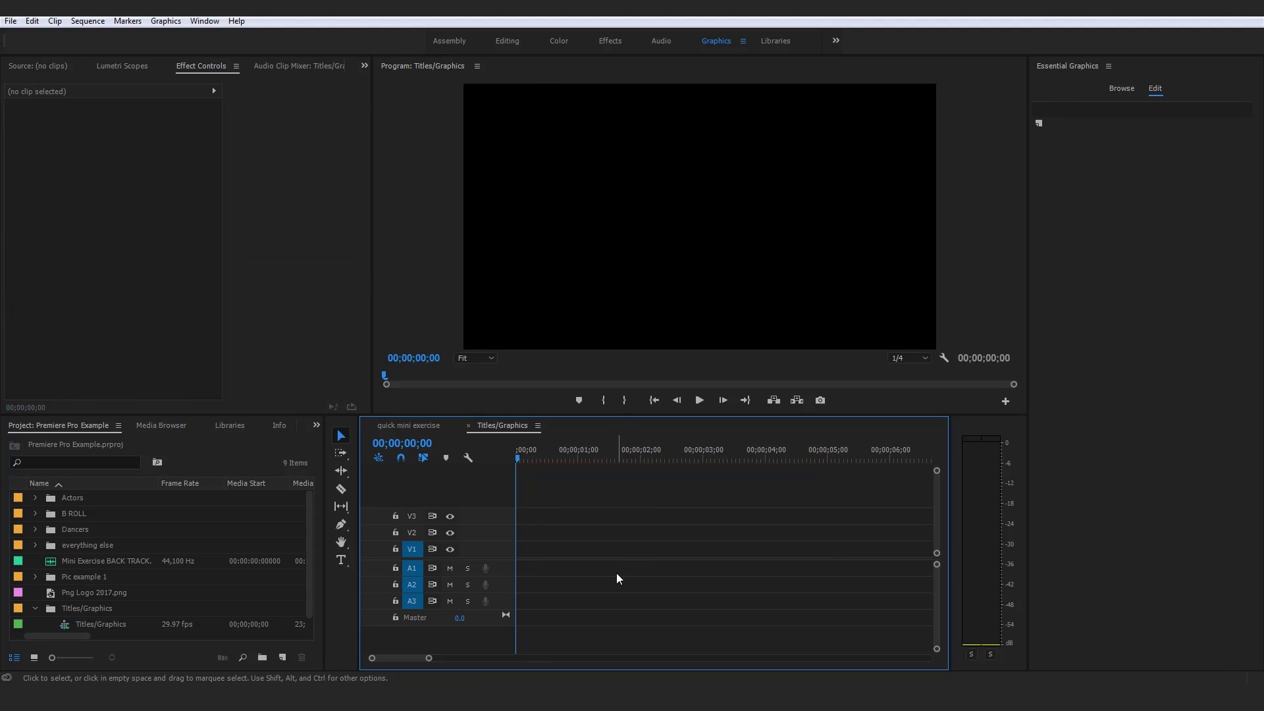
# - Browse the Essential Graphics templates and add Basic Lower Third at the start of track V1
pyautogui.click(1121, 90)
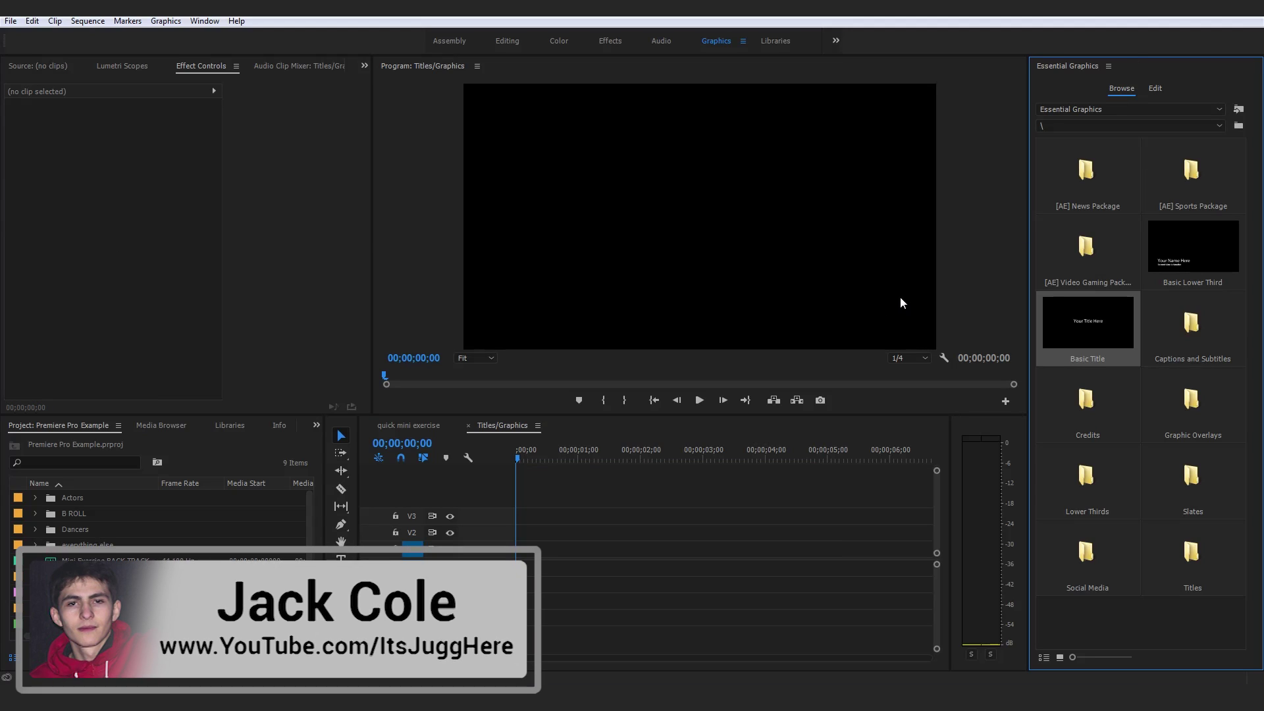
pyautogui.click(1177, 243)
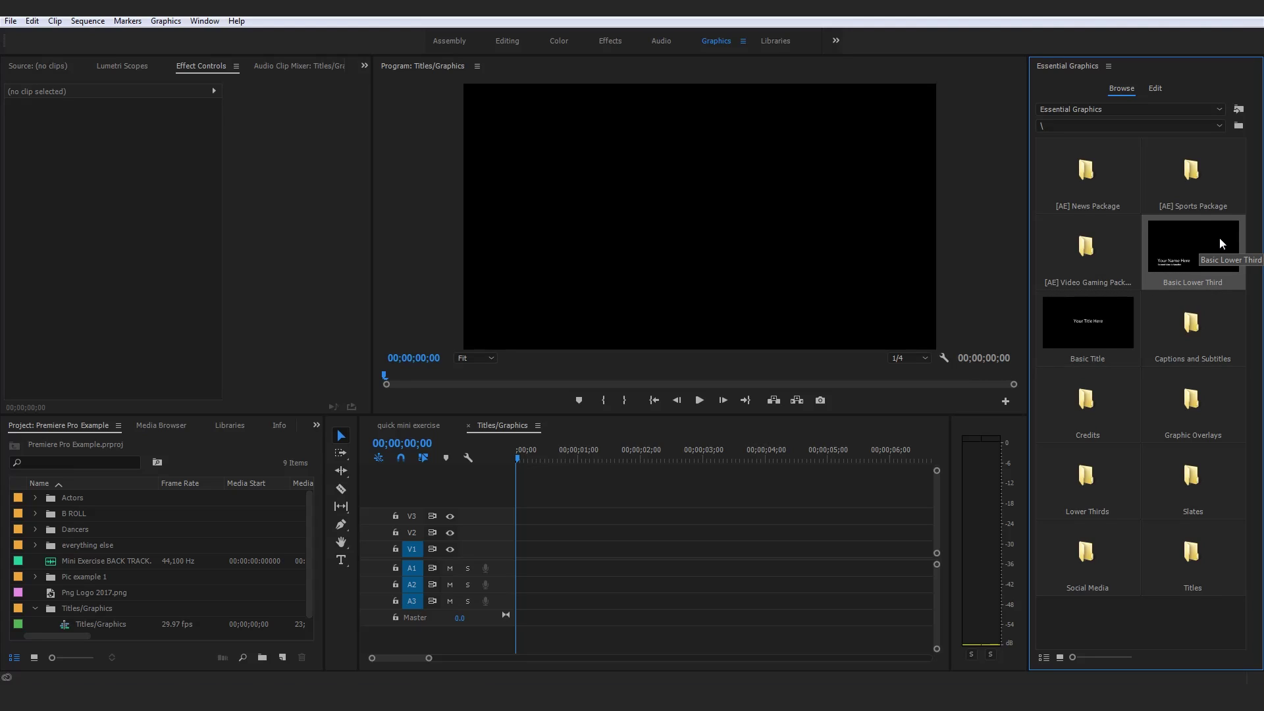
pyautogui.moveTo(1218, 237); pyautogui.dragTo(516, 565)
# - Preview the lower third, inspect its two text lines in the frame, and return the playhead to the start
pyautogui.press('space')
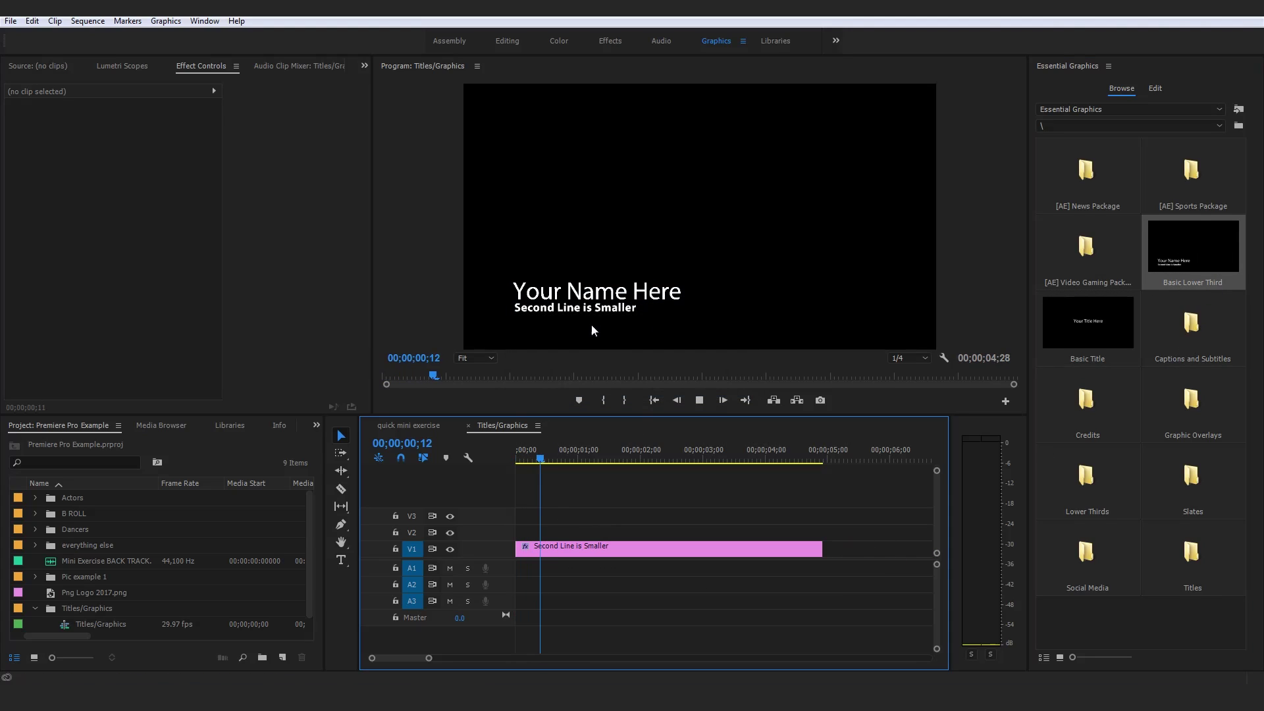
pyautogui.press('space')
pyautogui.click(605, 311)
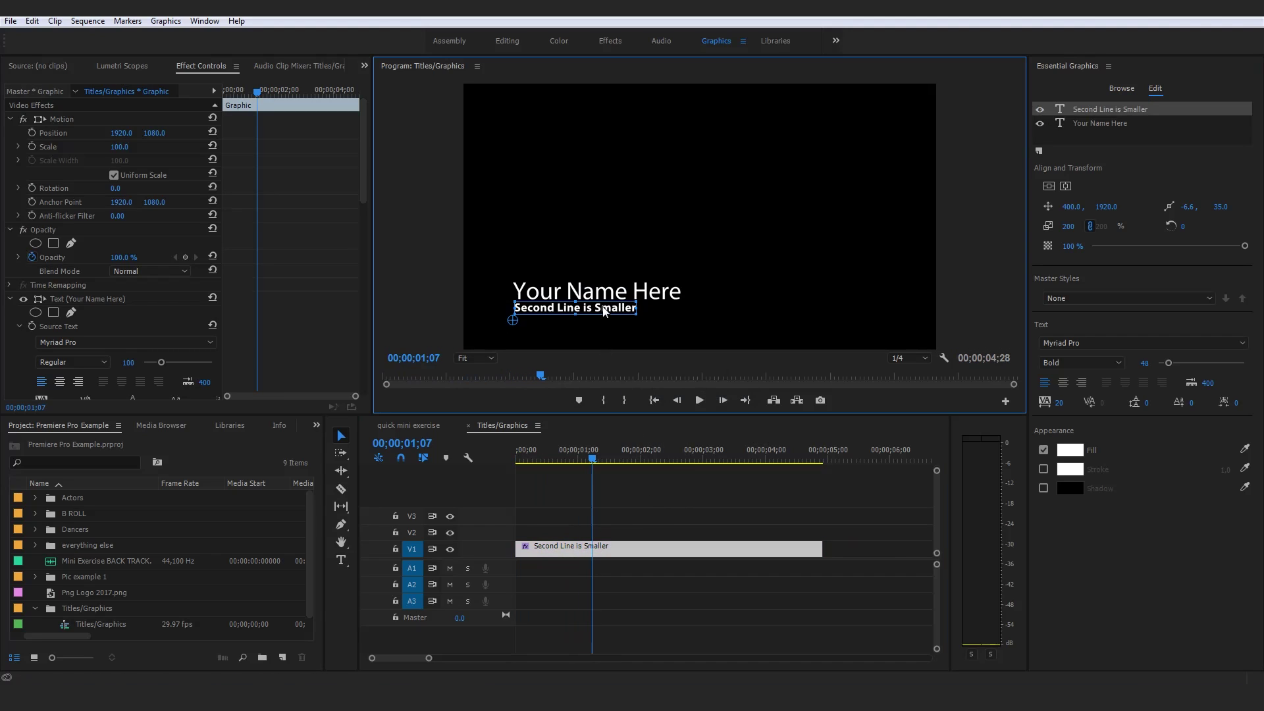
pyautogui.click(607, 295)
pyautogui.click(662, 511)
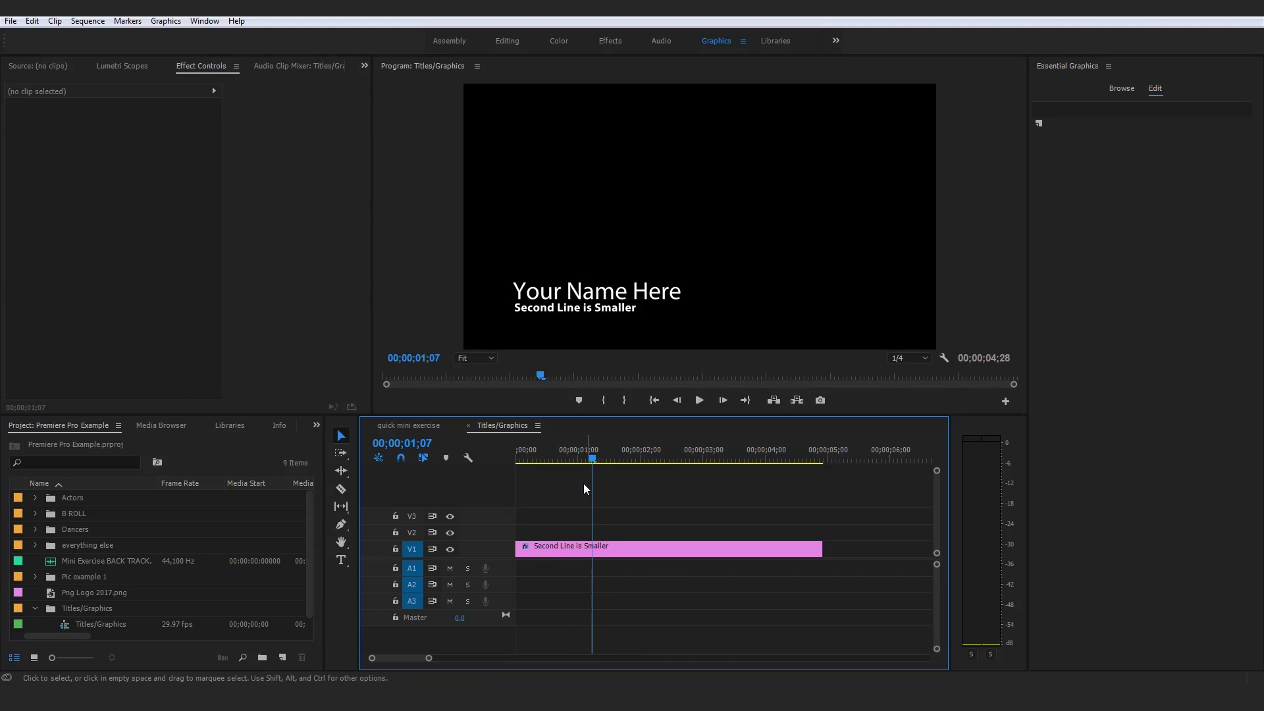
pyautogui.press('Home')
# - Replace the lower third's "Your Name Here" line with the tutor's first name in capitals
pyautogui.click(612, 290)
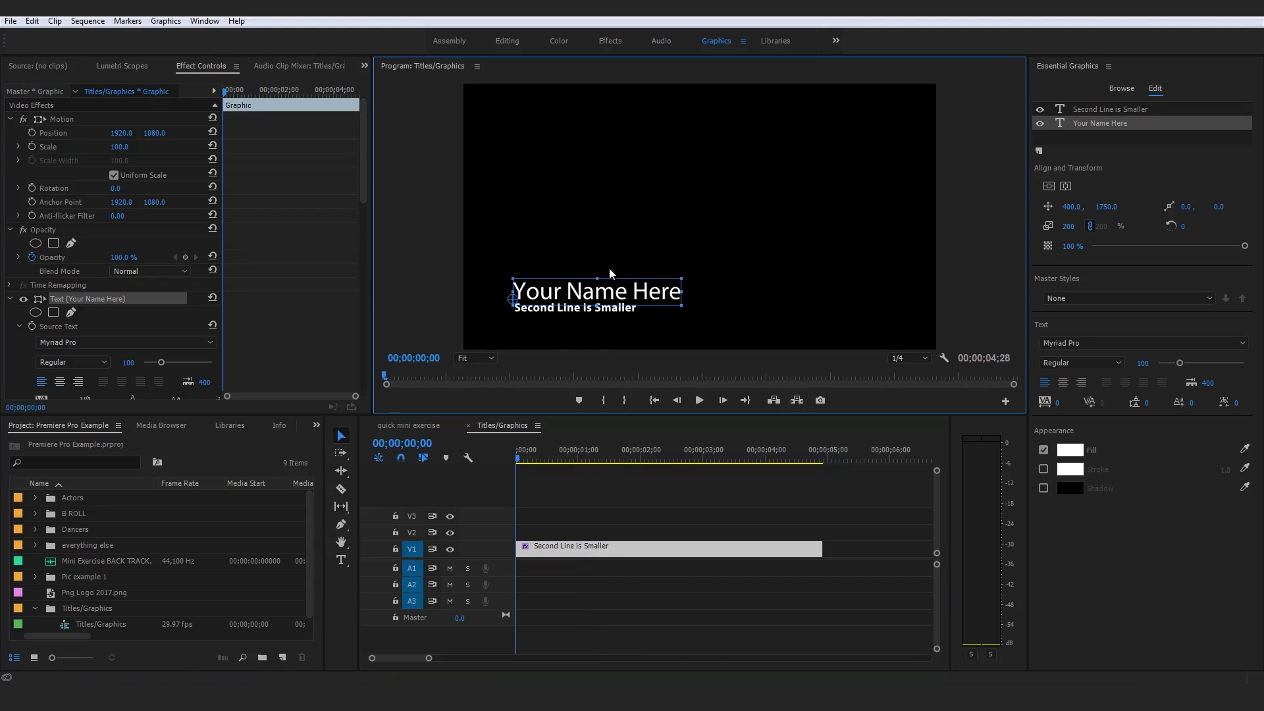
pyautogui.click(341, 560)
pyautogui.click(657, 290)
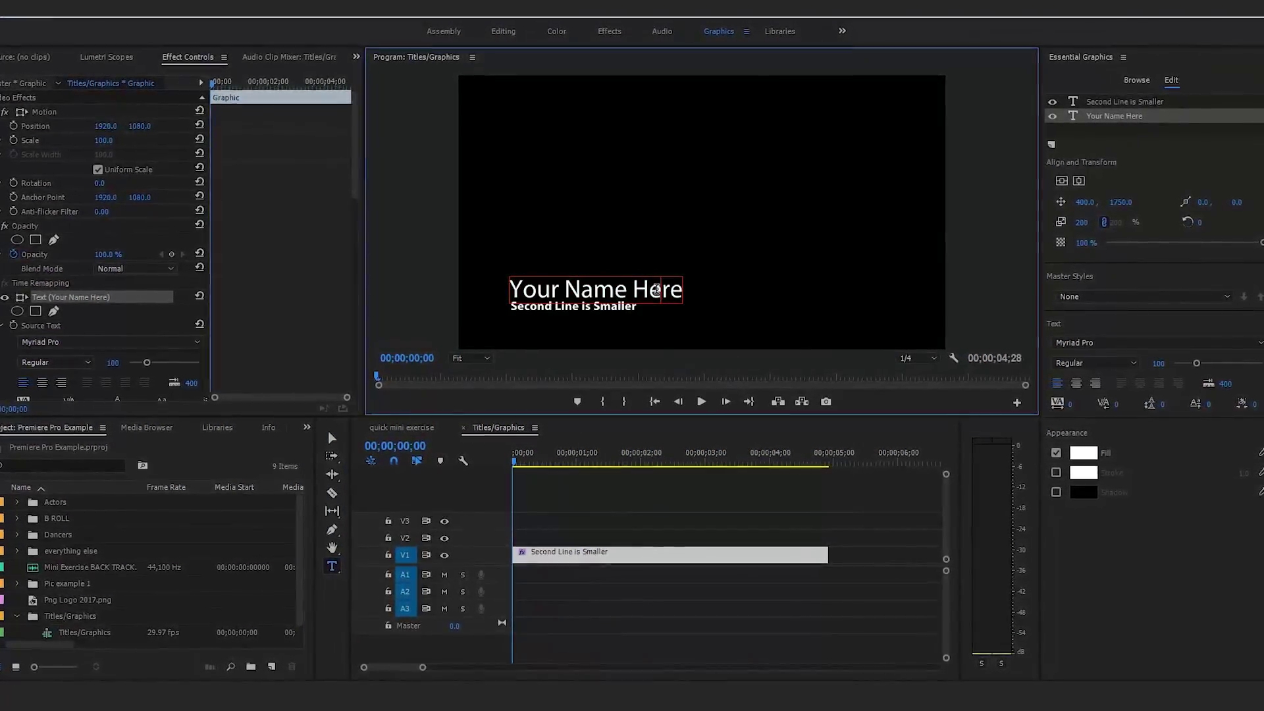
pyautogui.hotkey('ctrl', 'a')
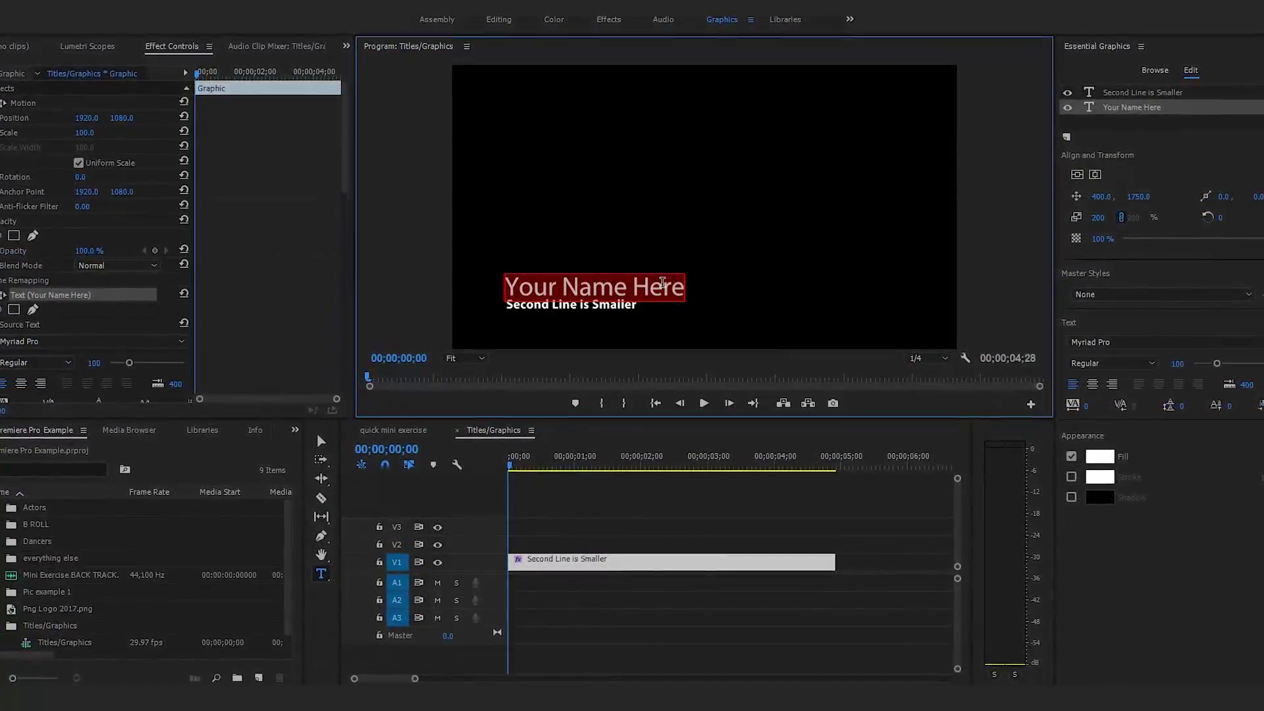
pyautogui.write('JACK')
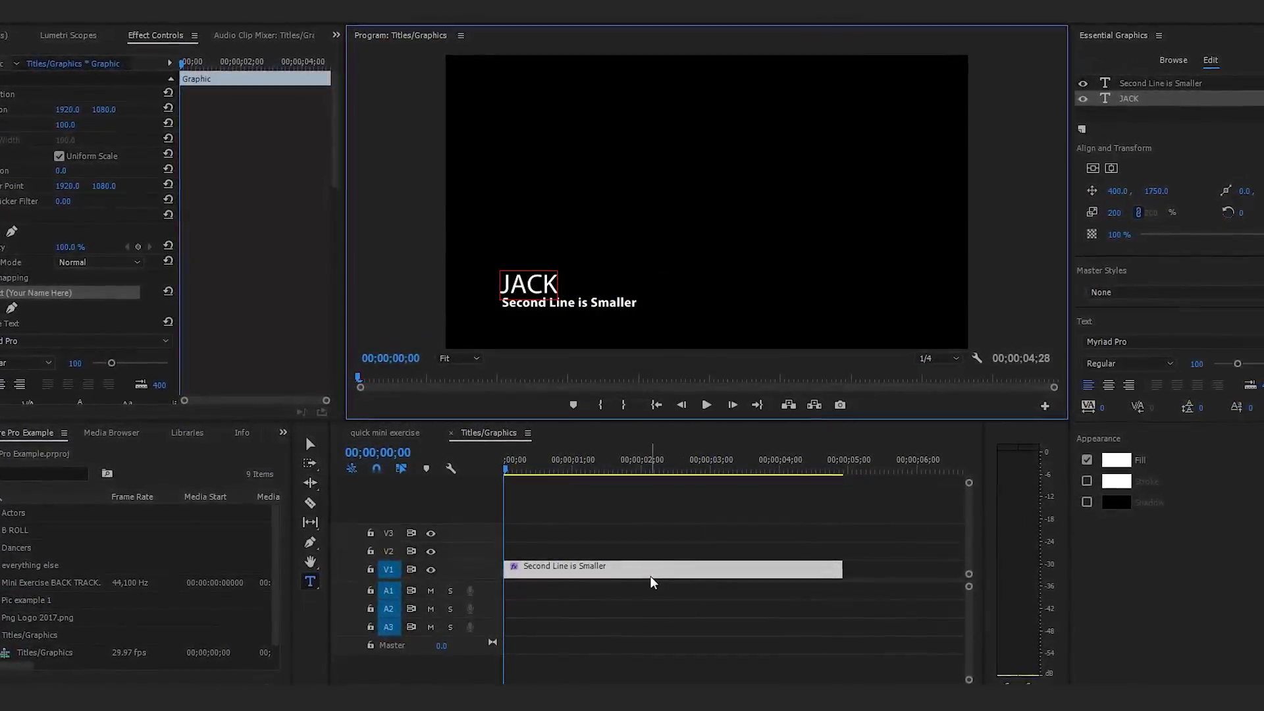
pyautogui.click(668, 524)
# - Replace the lower third's second line with "IS THE TUTOR FOR THIS COURSE" and deselect the graphic
pyautogui.doubleClick(585, 298)
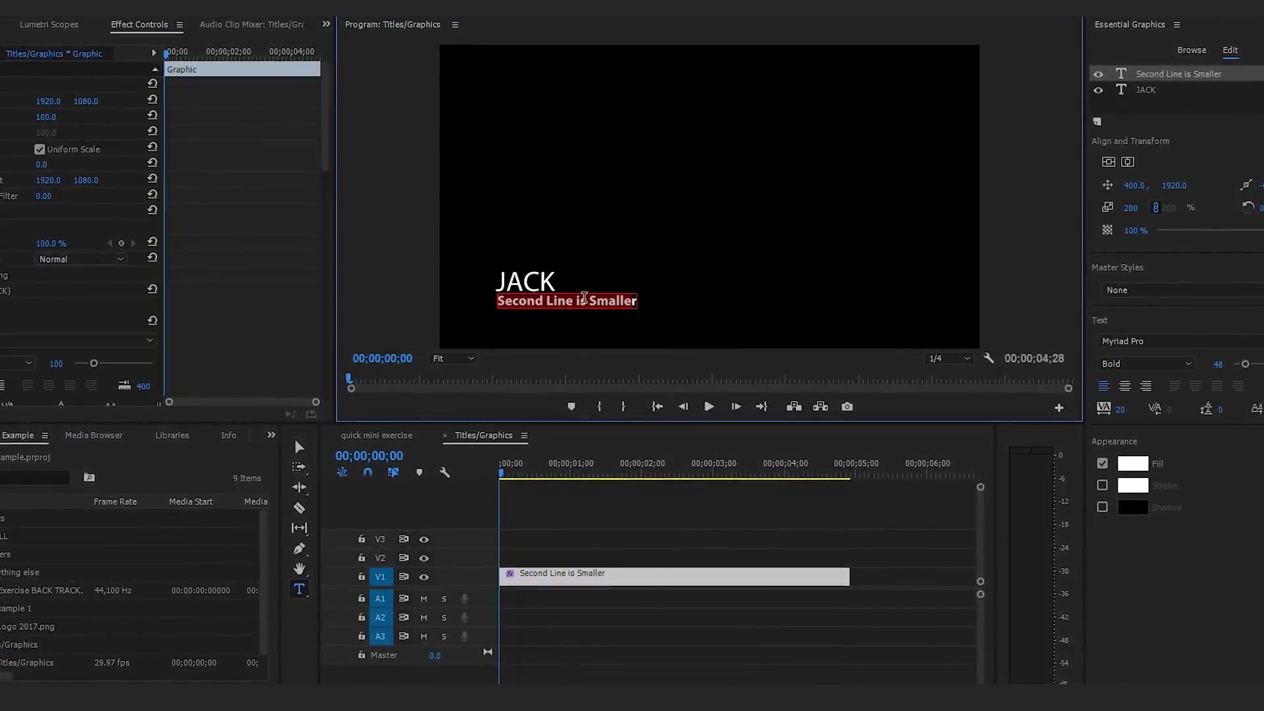
pyautogui.write('IS THE TUTOR GFO')
pyautogui.press('BackSpace')
pyautogui.press('BackSpace')
pyautogui.press('BackSpace')
pyautogui.write('FOR THIS COURSE')
pyautogui.click(640, 564)
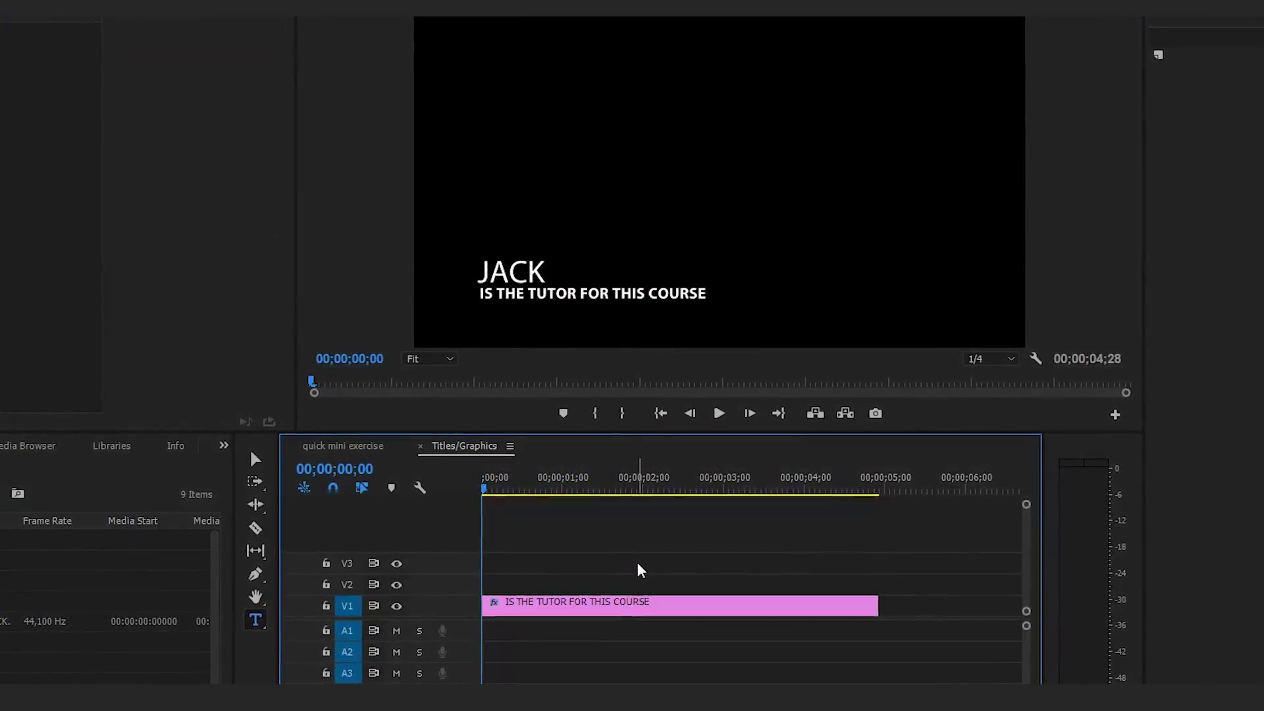
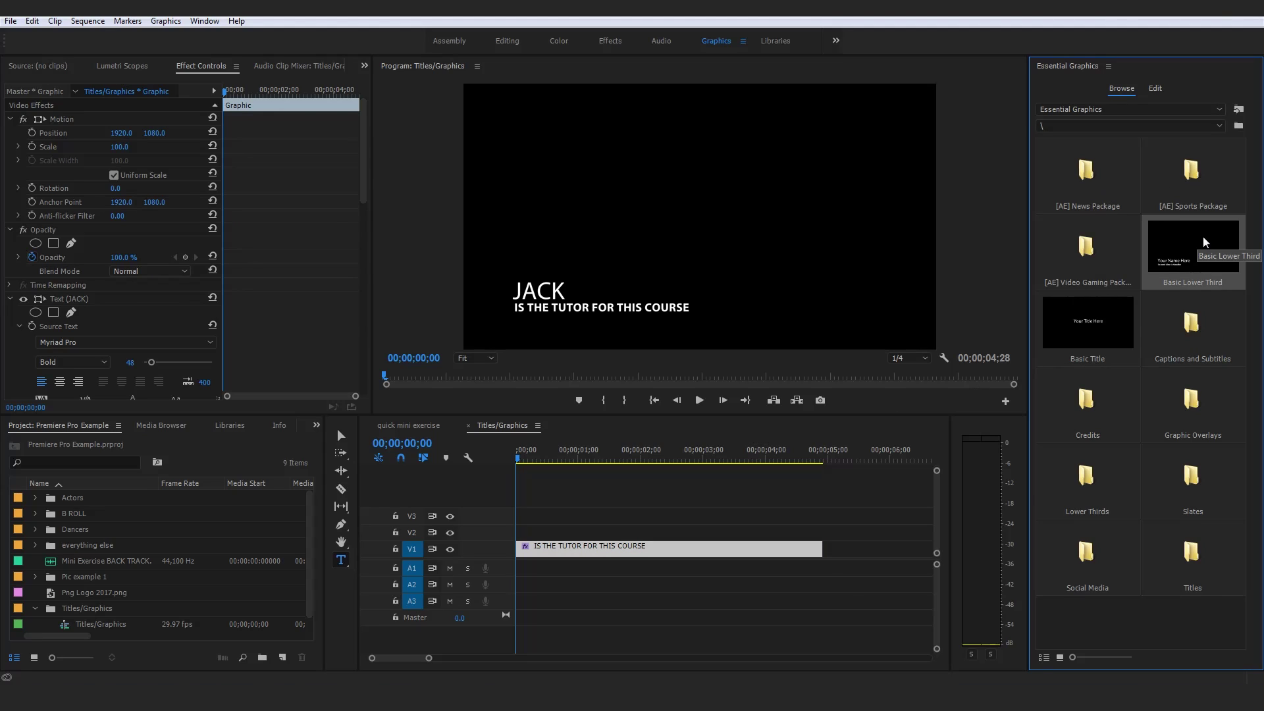
pyautogui.moveTo(1175, 236); pyautogui.dragTo(656, 507)
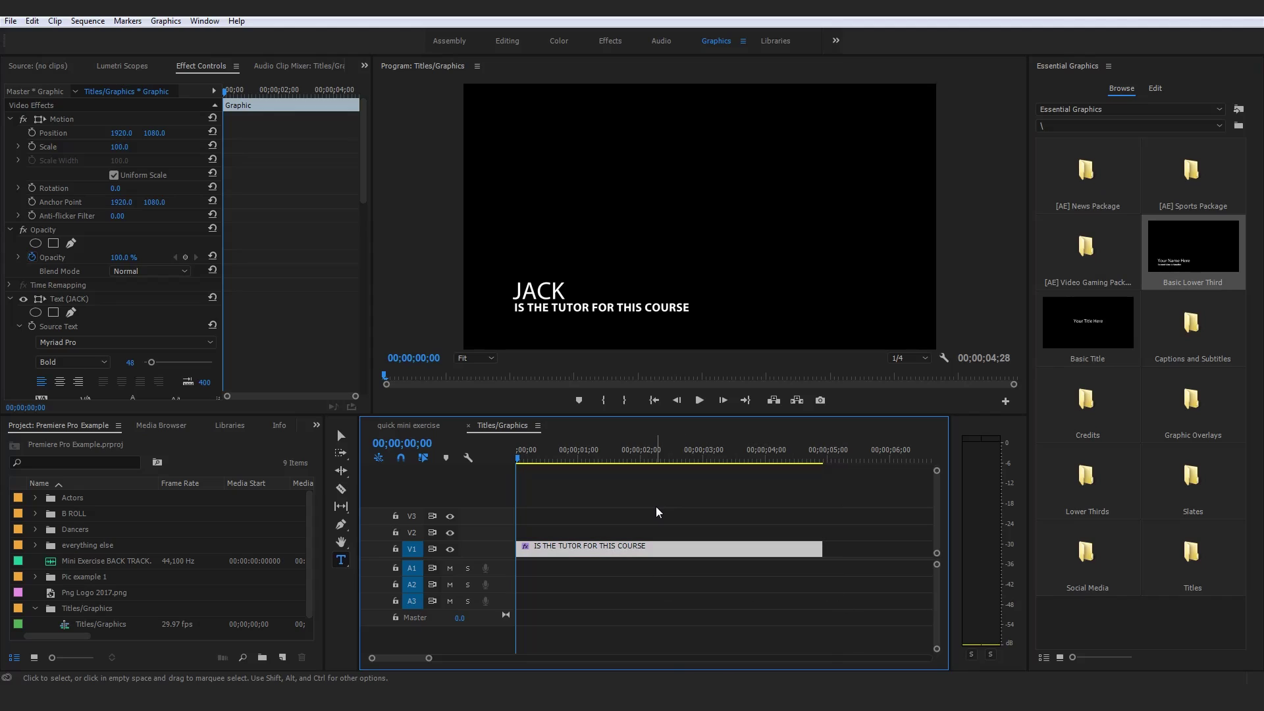
pyautogui.click(771, 475)
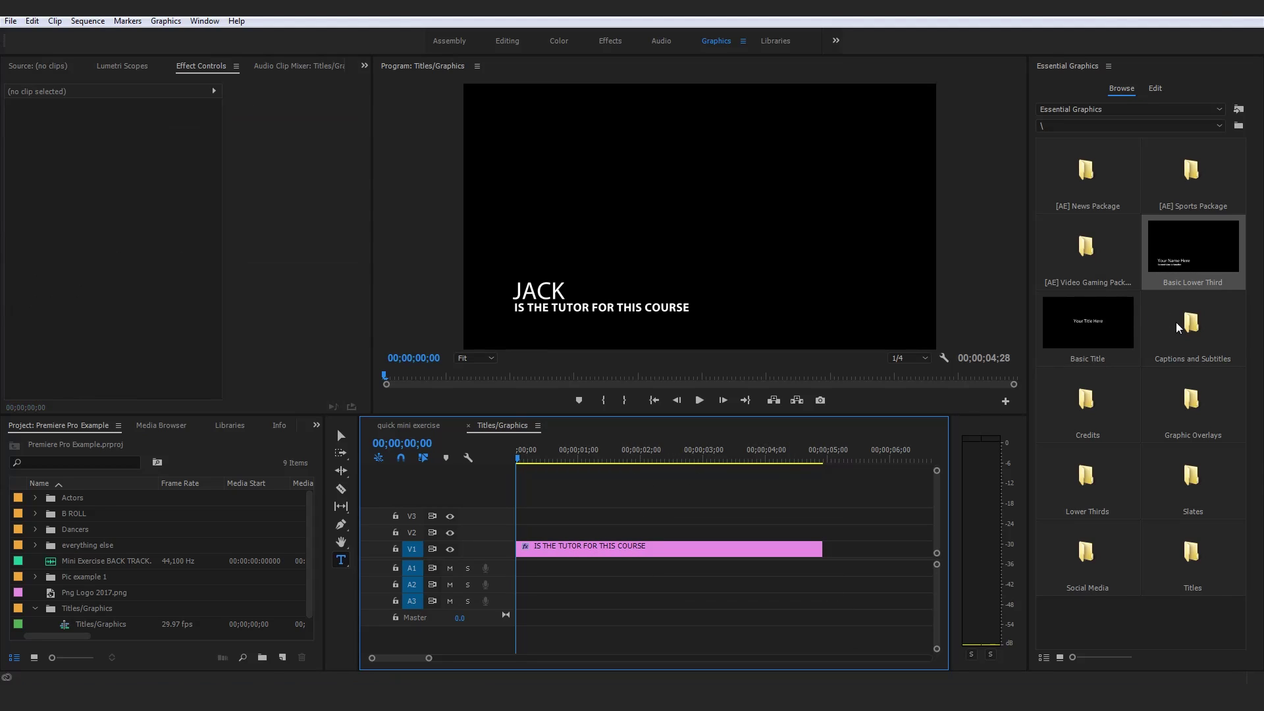
pyautogui.rightClick(1107, 411)
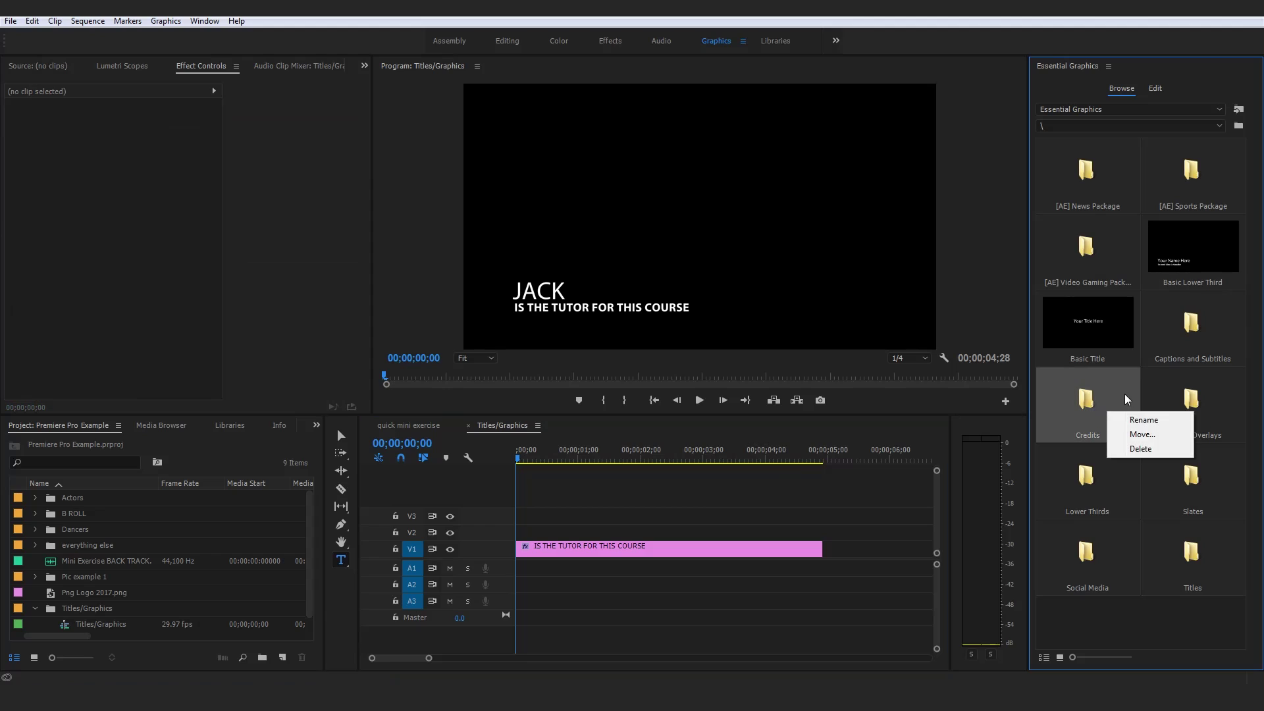
pyautogui.click(1124, 393)
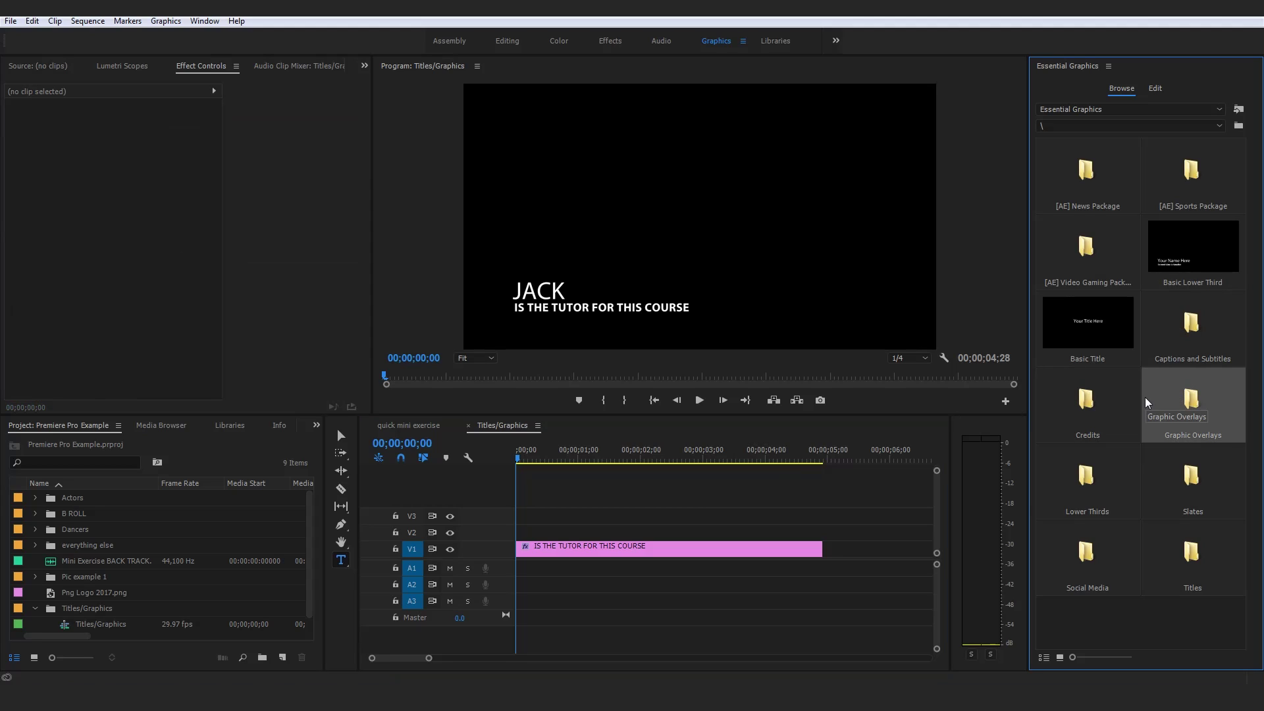
# - Look through the Graphic Overlays templates, switch to the Social Media folder, and add the Subscribe template to the timeline
pyautogui.doubleClick(1191, 392)
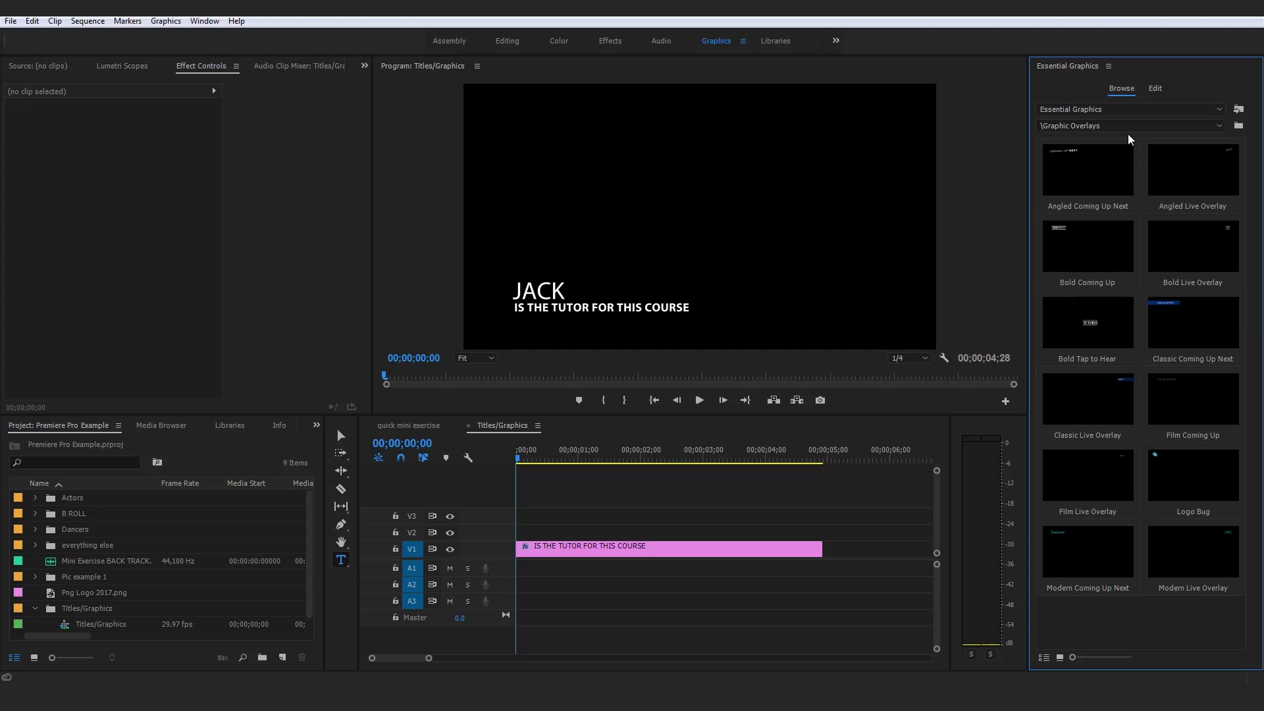
pyautogui.click(1109, 124)
pyautogui.click(1109, 124)
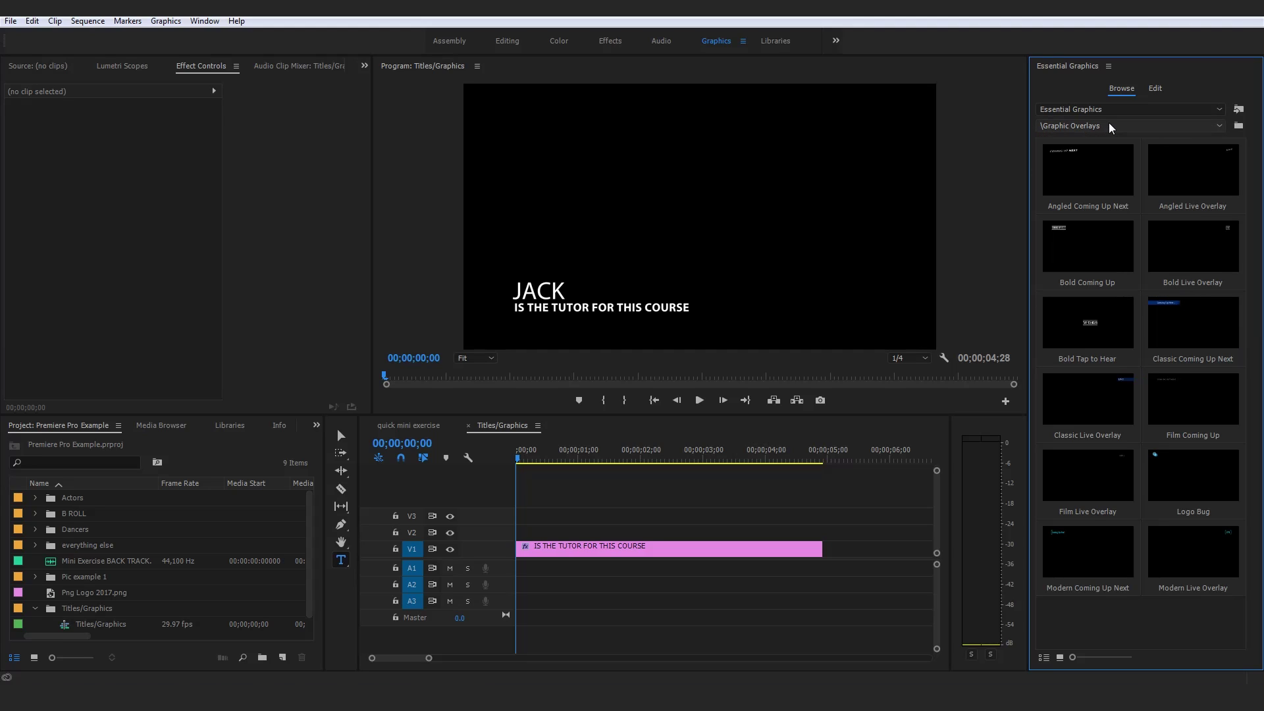
pyautogui.click(1104, 124)
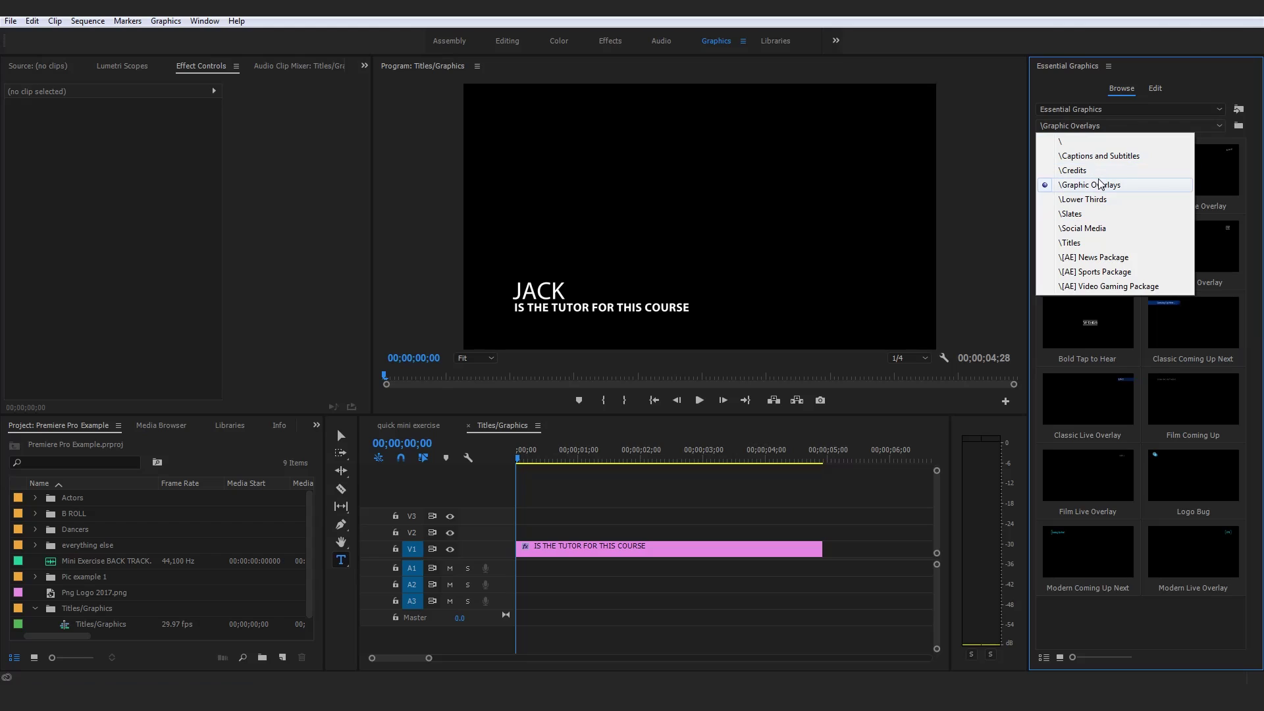
pyautogui.click(1098, 232)
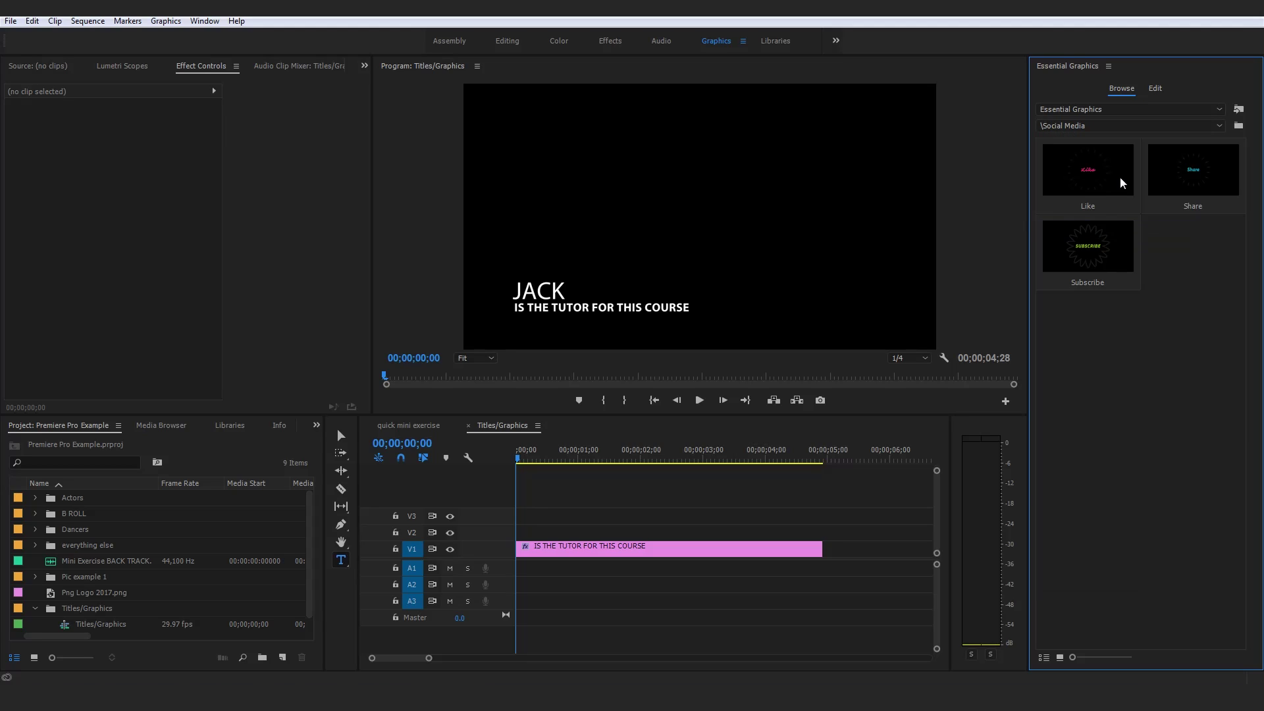
pyautogui.moveTo(1090, 227); pyautogui.dragTo(592, 532)
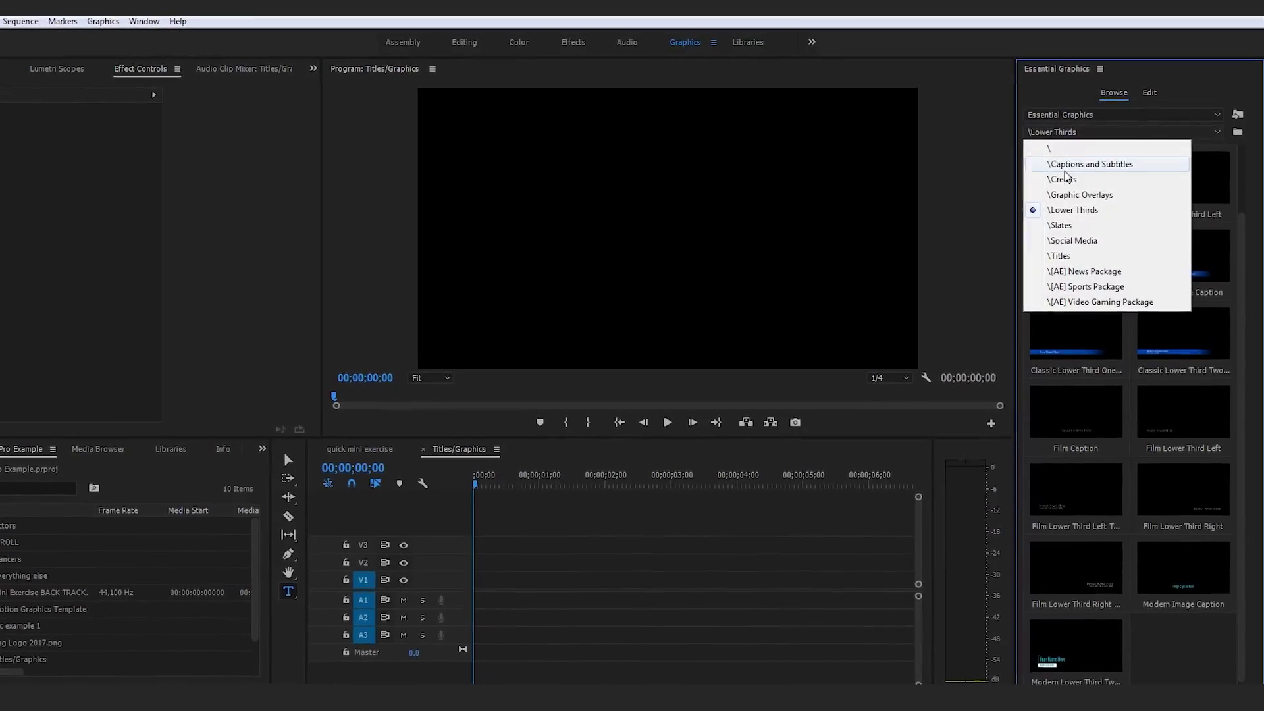
# - Open the Titles template folder and look over its templates
pyautogui.click(1066, 255)
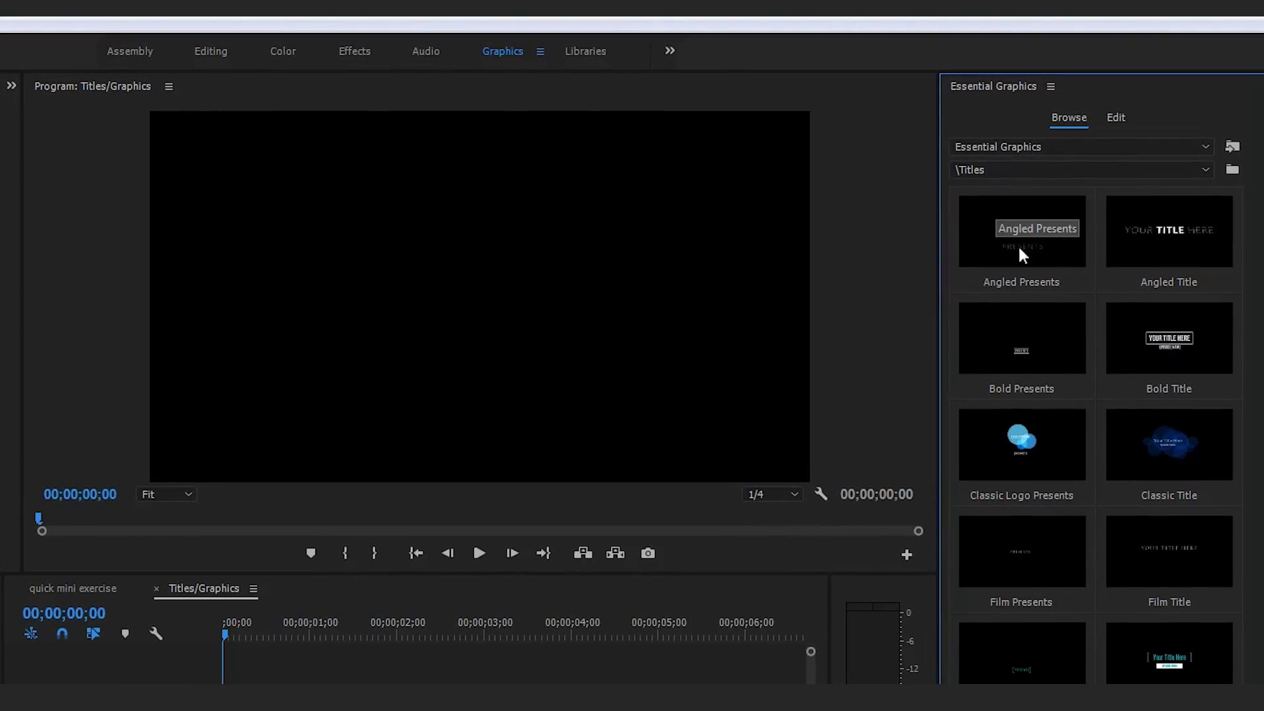
pyautogui.click(1060, 147)
pyautogui.click(1057, 146)
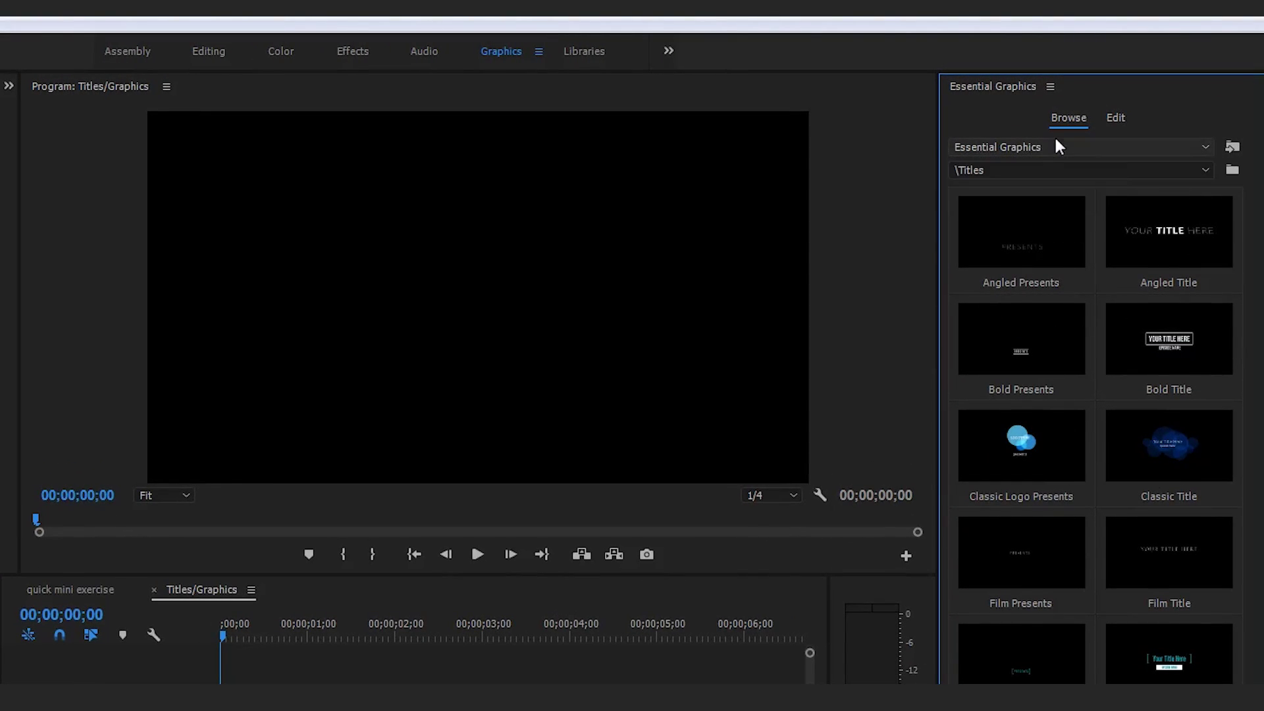
# - Return to the root template folder and add the Basic Title template at the start of track V1
pyautogui.click(1053, 169)
pyautogui.click(1063, 191)
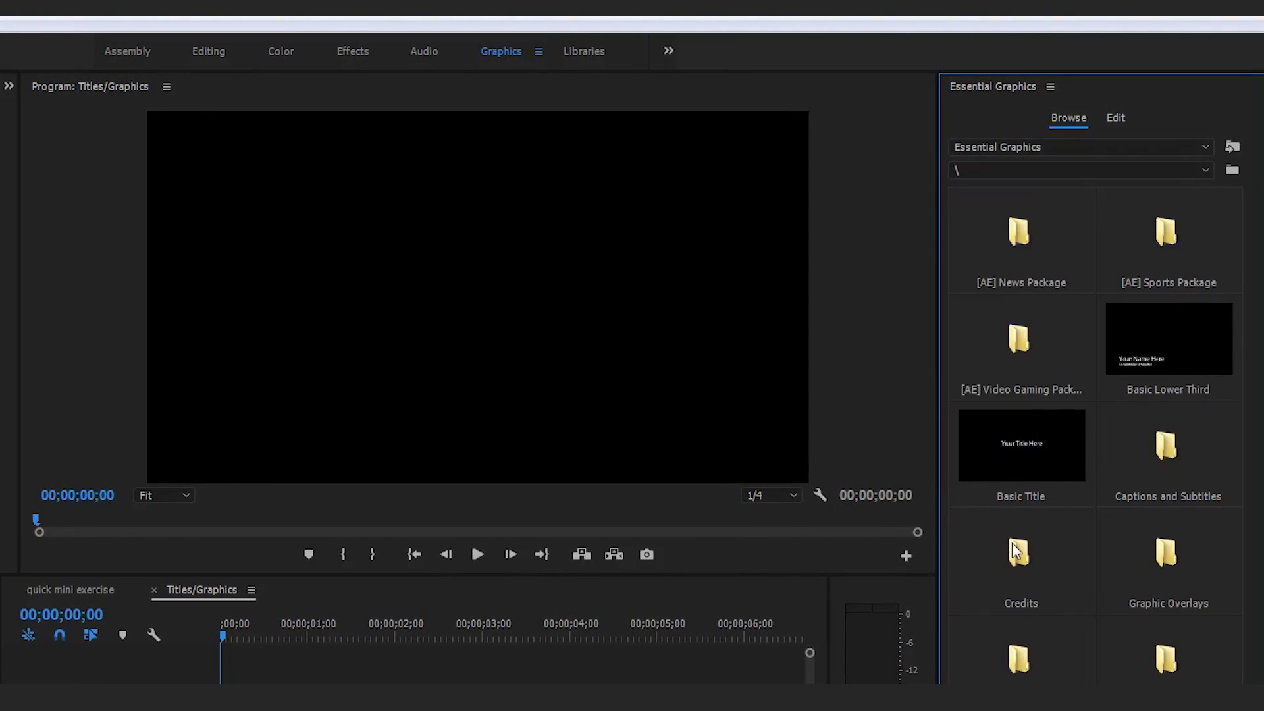
pyautogui.moveTo(1021, 436); pyautogui.dragTo(226, 710)
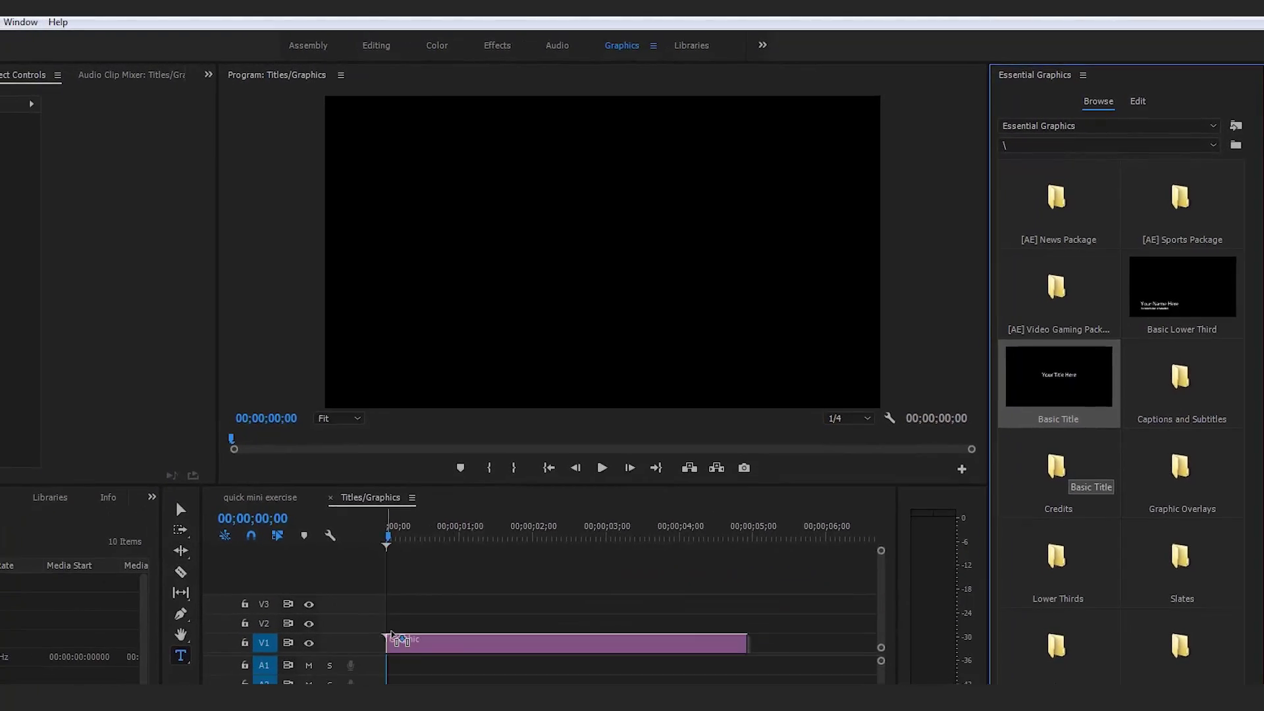
pyautogui.click(622, 243)
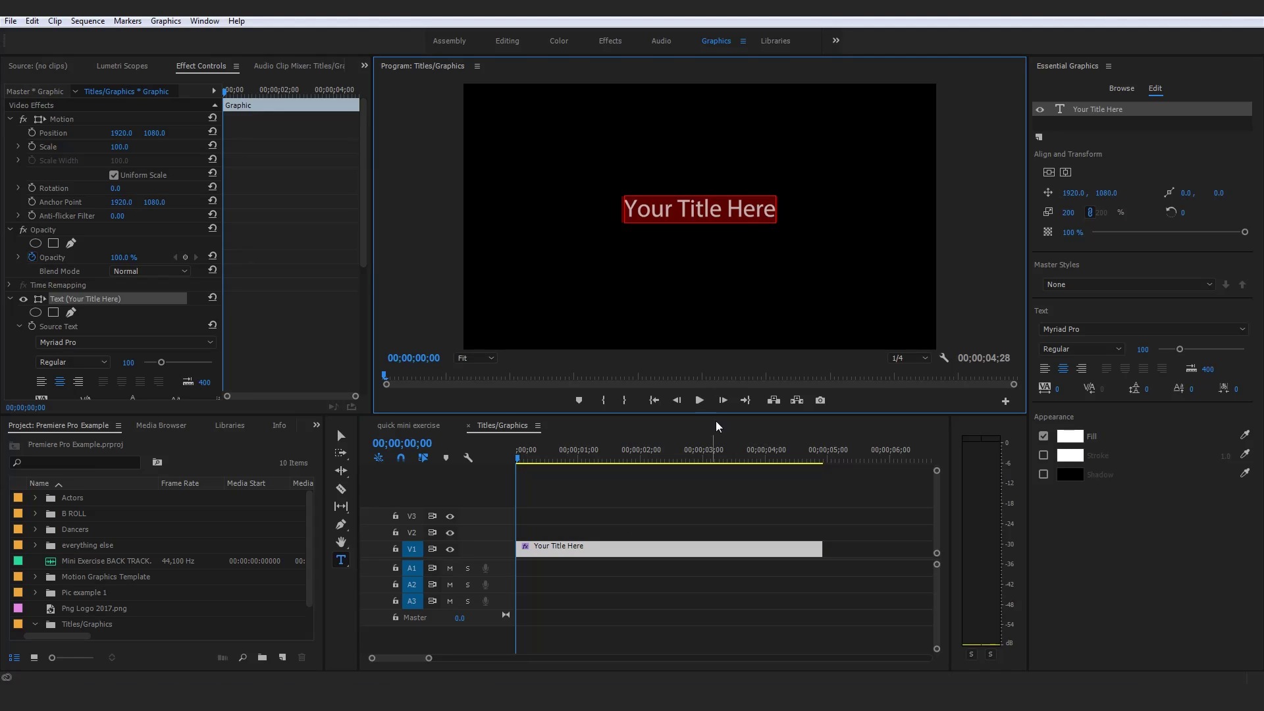
pyautogui.click(704, 513)
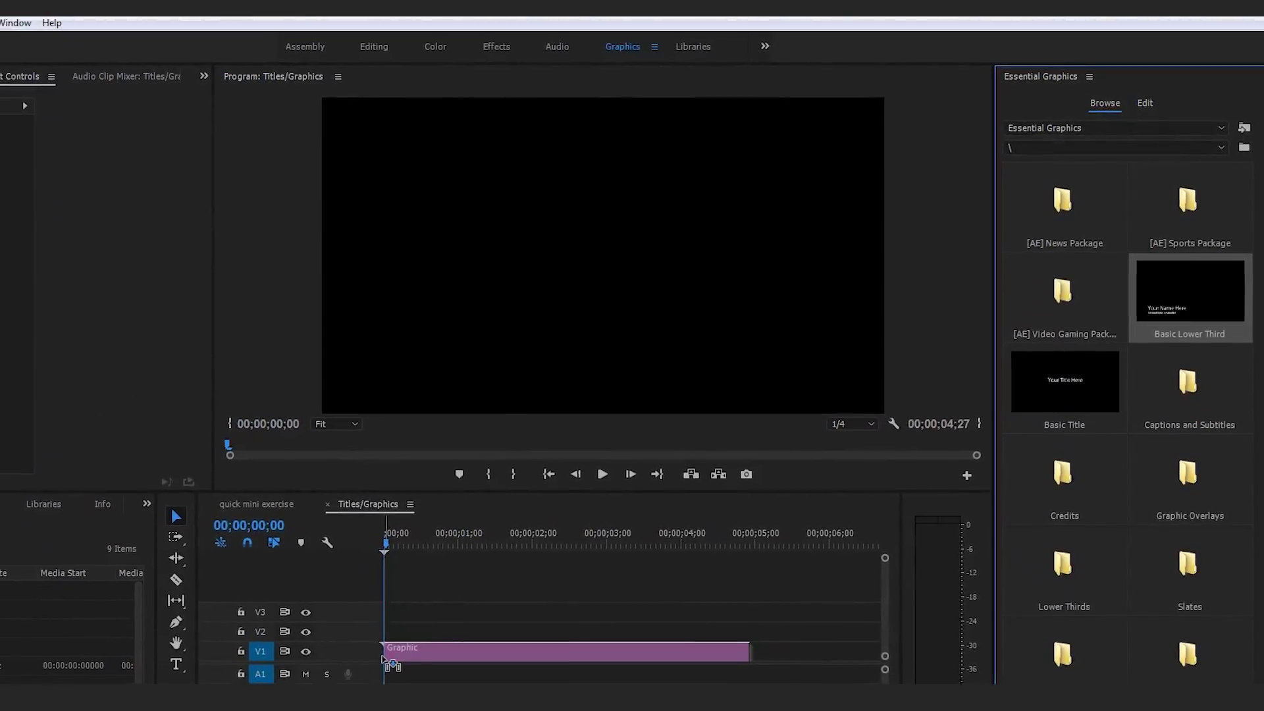
# - Select the whole "TITLE EXAMPLE" text in the frame
pyautogui.moveTo(770, 216); pyautogui.dragTo(612, 217)
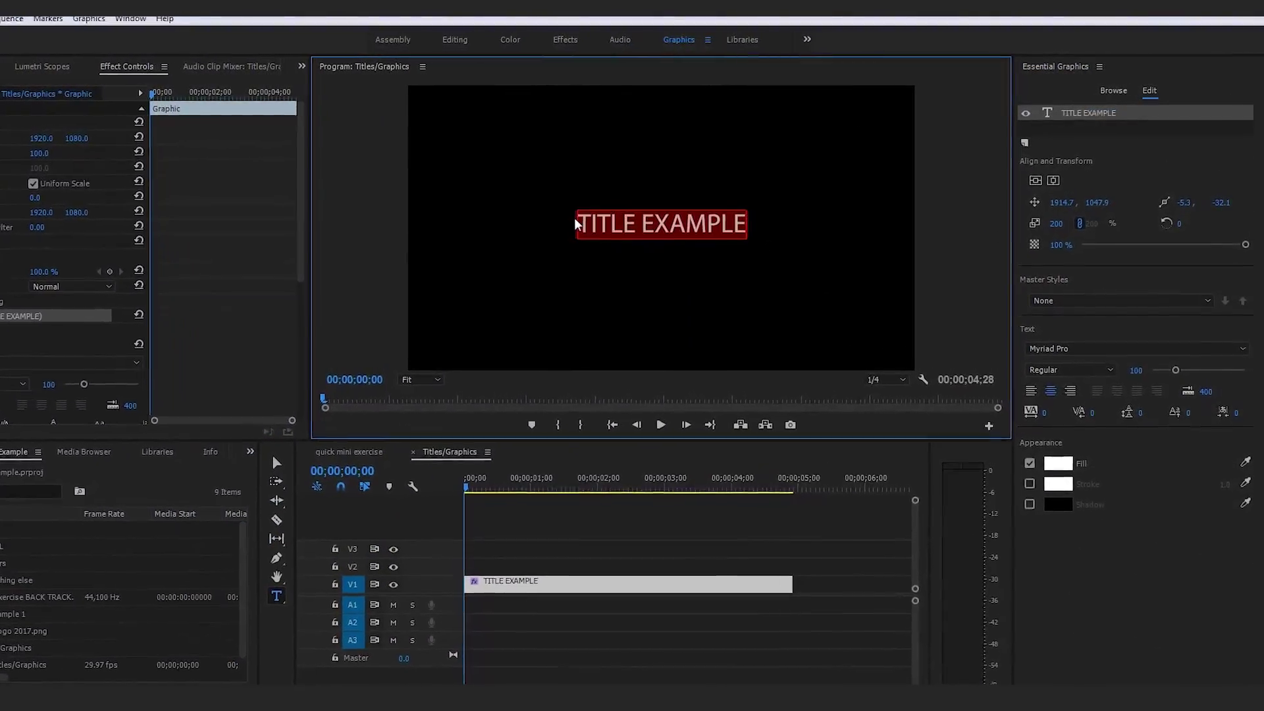